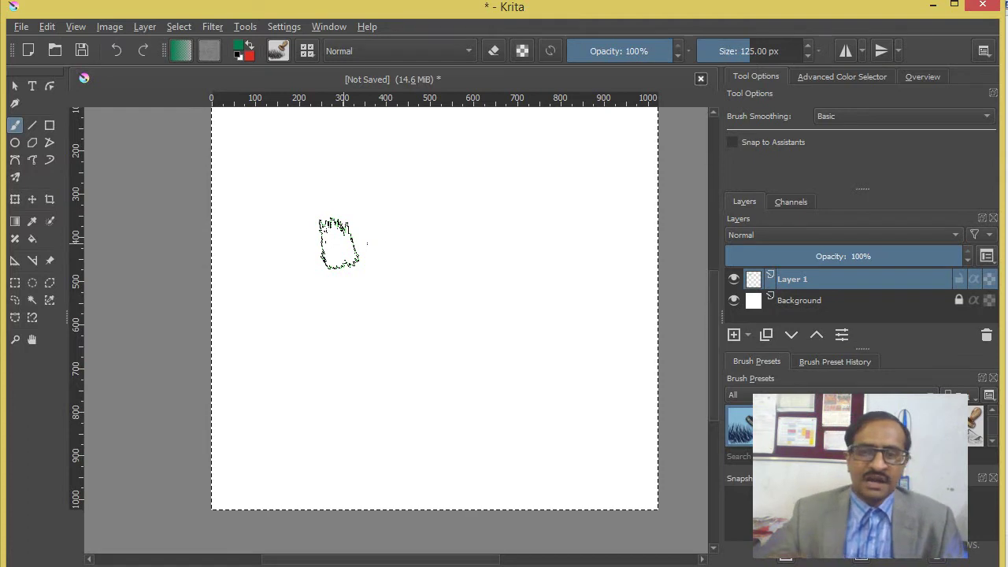
# Open Krita's Create new document dialog with Ctrl+N
pyautogui.click(22, 28)
pyautogui.press('Escape')
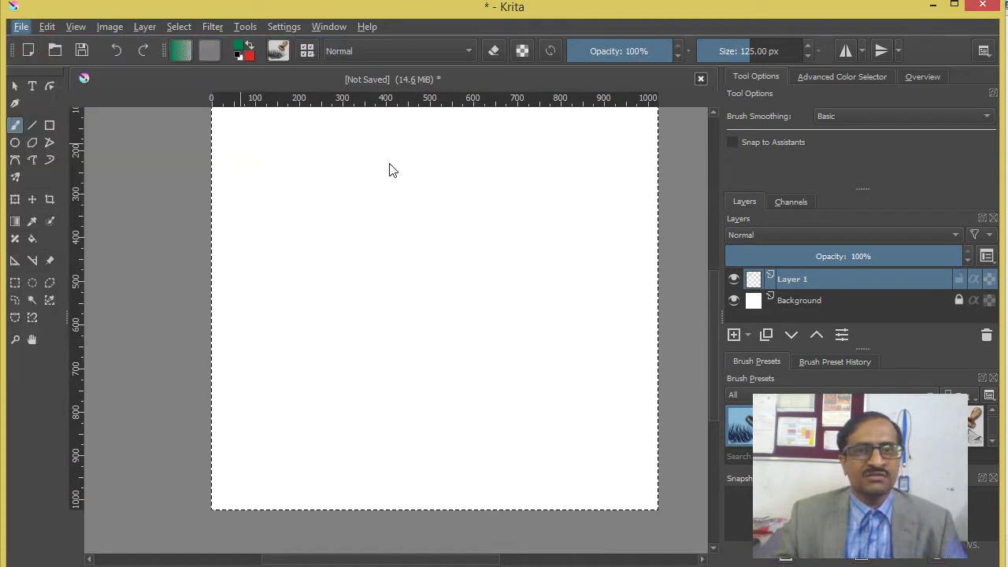
pyautogui.hotkey('ctrl', 'n')
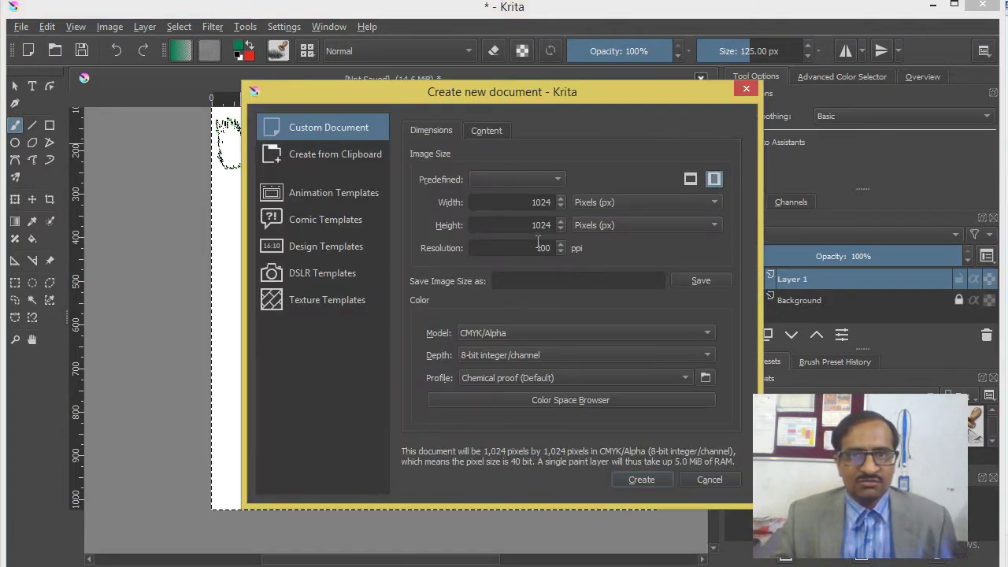
# Create a new 1500 × 1000 px document in place of the 1024 × 1024 default
pyautogui.doubleClick(524, 204)
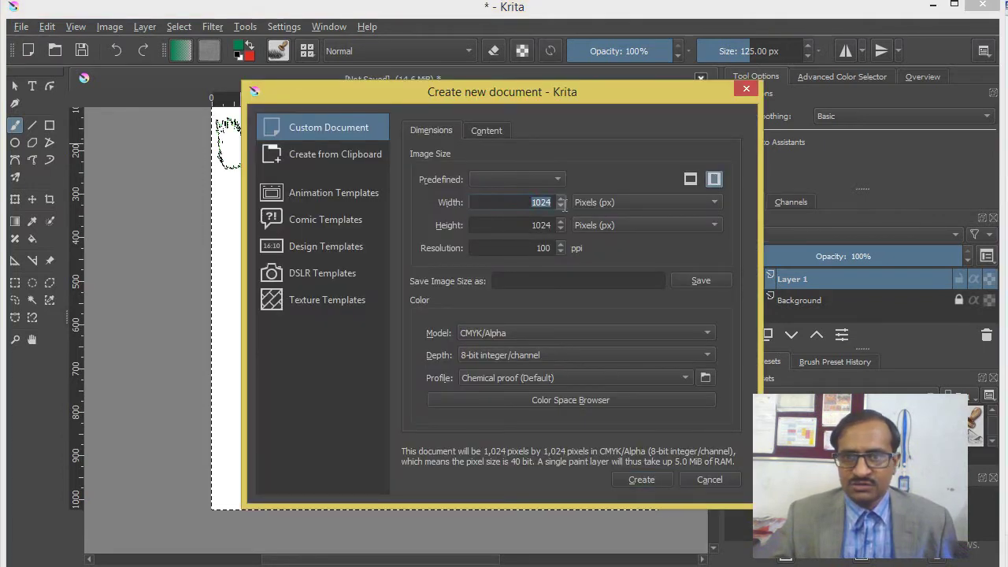
pyautogui.write('1500')
pyautogui.press('Tab')
pyautogui.write('1000')
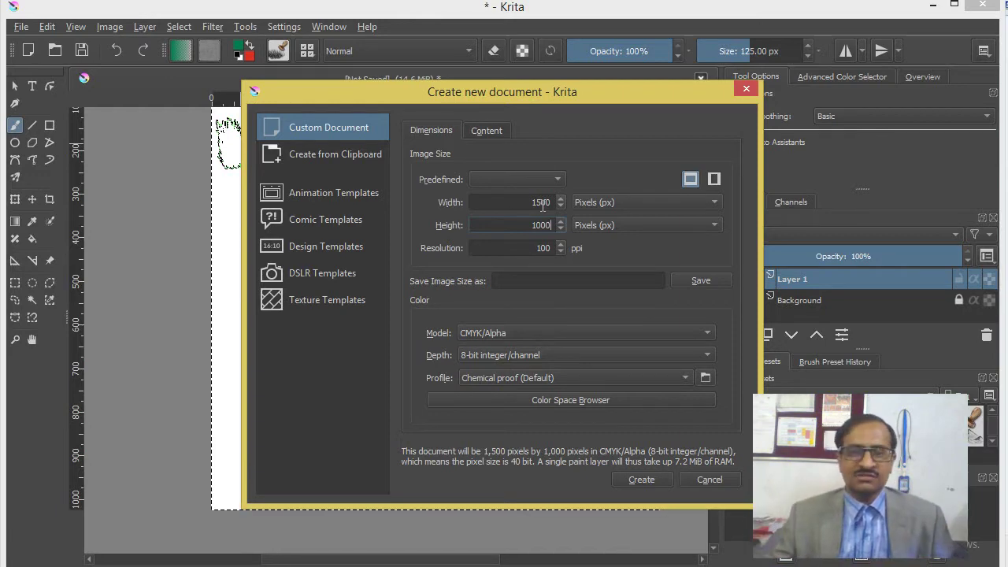
pyautogui.click(632, 475)
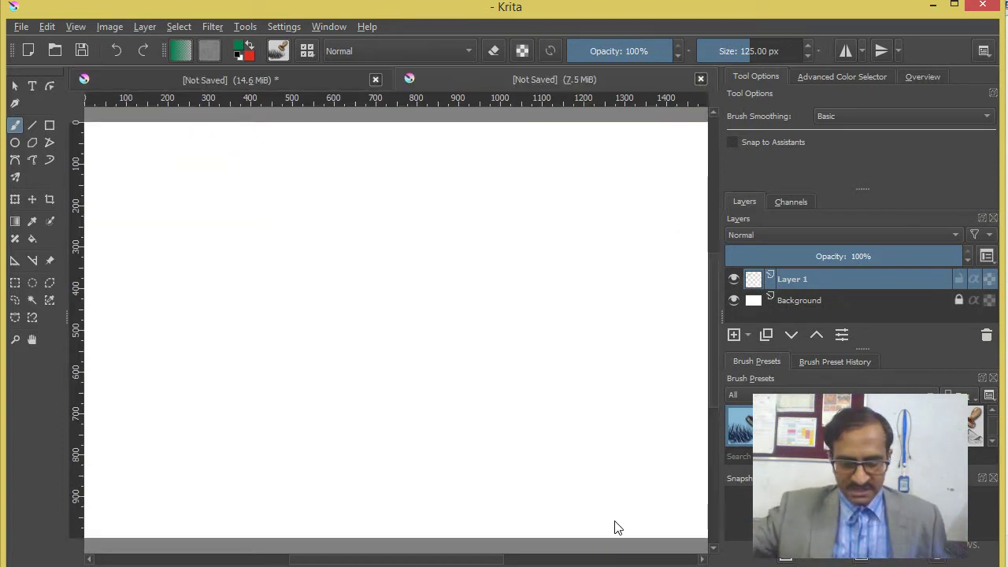
# Zoom out to show the whole blank canvas and narrow the Krita window
pyautogui.press('-')
pyautogui.press('-')
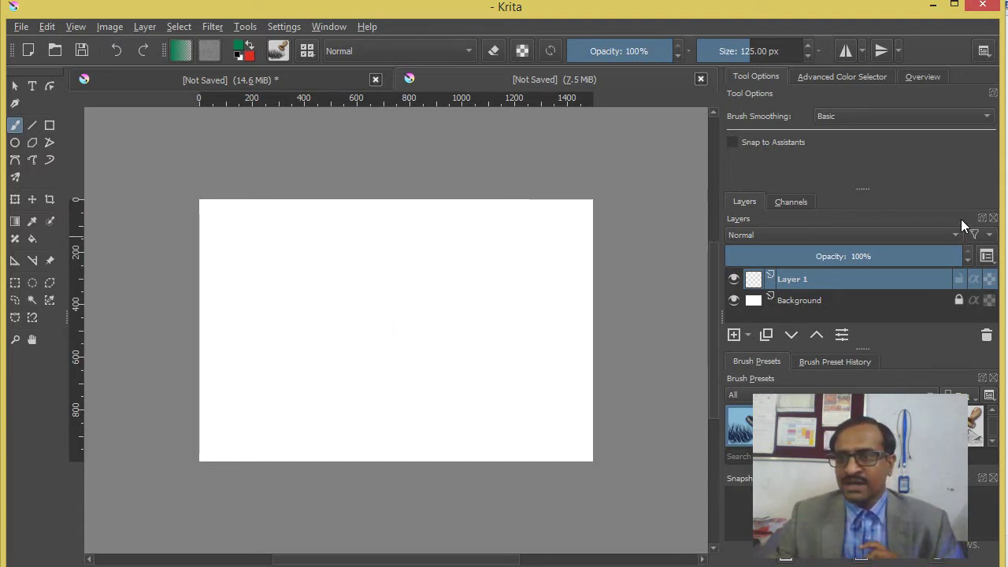
pyautogui.moveTo(997, 187); pyautogui.dragTo(835, 223)
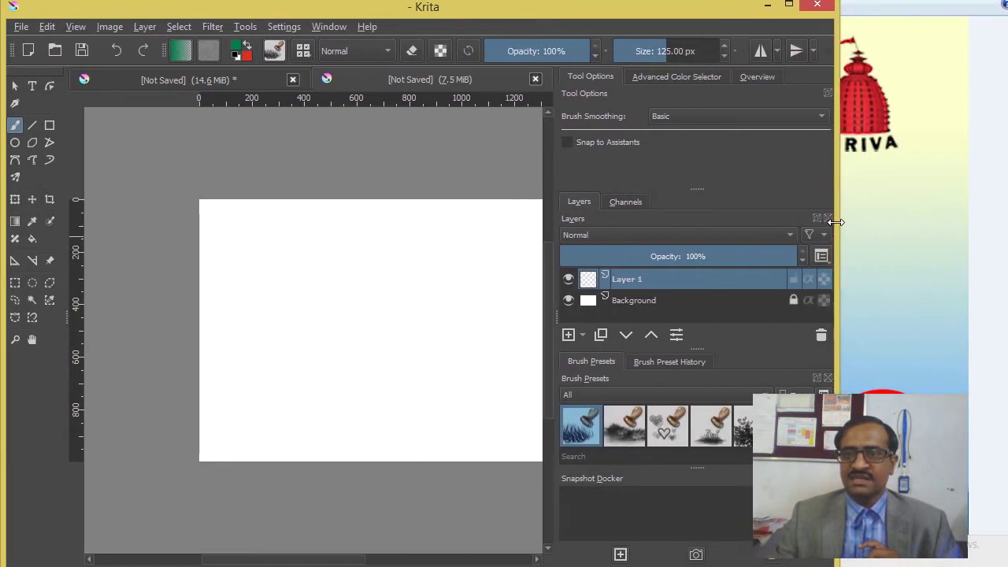
# Pan the canvas and resize the Krita window narrower, then wider again
pyautogui.moveTo(477, 385)
pyautogui.mouseDown()
pyautogui.moveTo(385, 386)
pyautogui.moveTo(404, 384)
pyautogui.mouseUp()
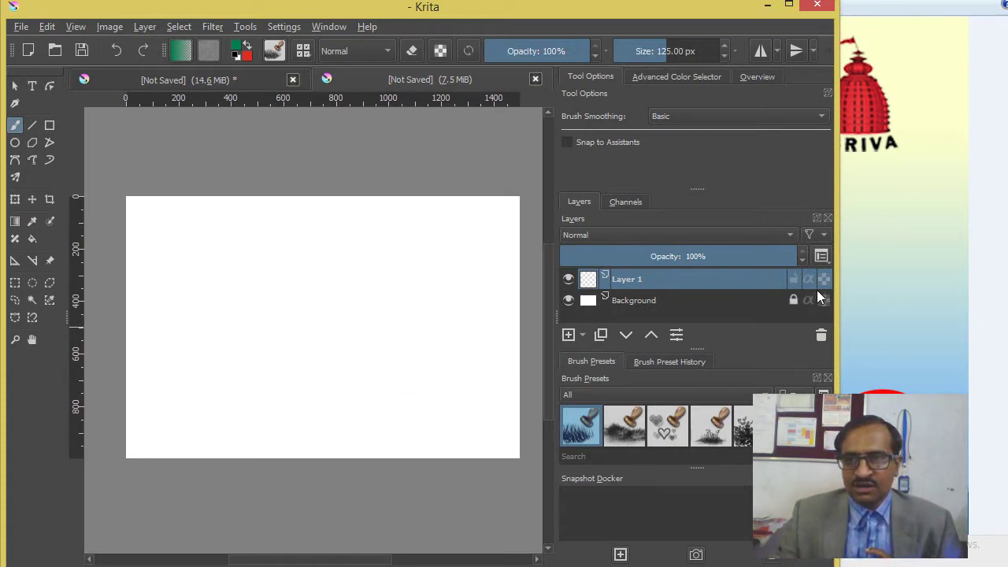
pyautogui.moveTo(836, 286); pyautogui.dragTo(774, 287)
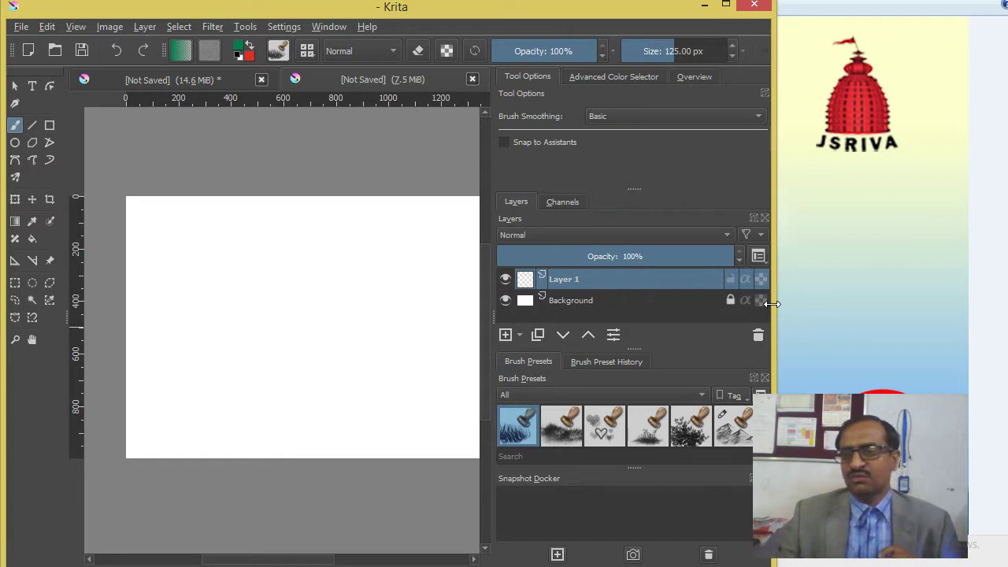
pyautogui.moveTo(771, 304); pyautogui.dragTo(955, 318)
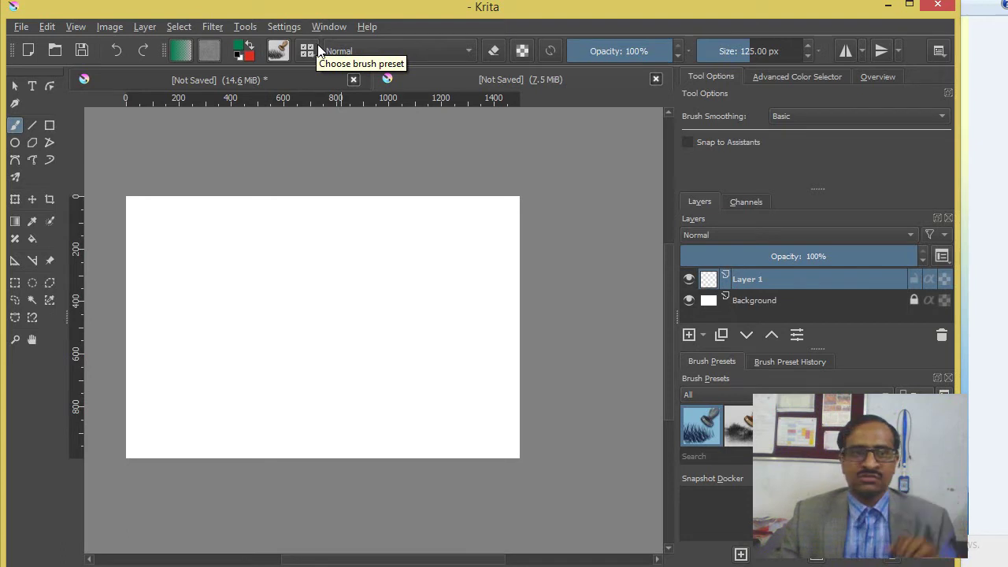
# Choose the b)_Airbrush_Soft preset from the brush preset chooser
pyautogui.click(306, 52)
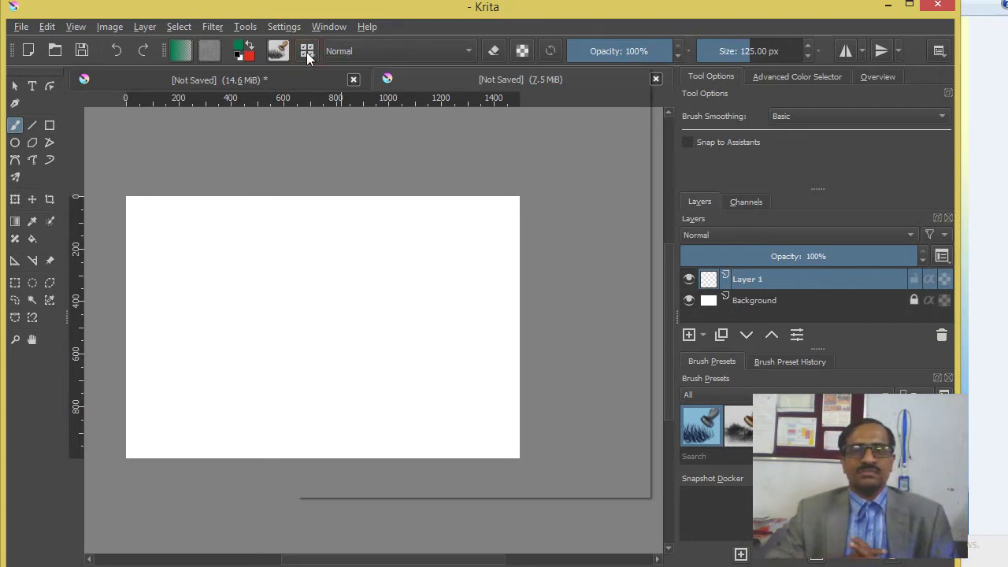
pyautogui.click(307, 52)
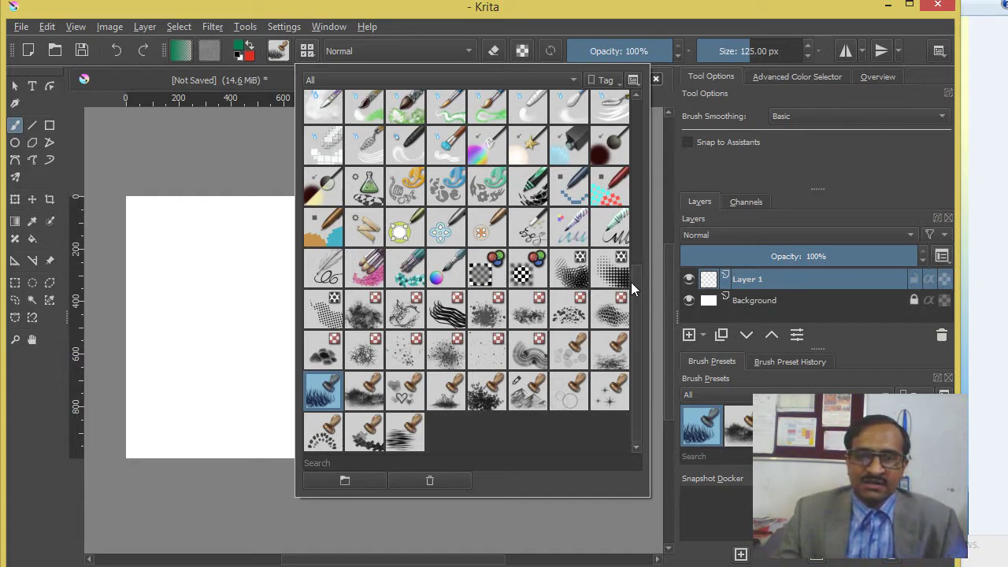
pyautogui.moveTo(637, 275); pyautogui.dragTo(640, 104)
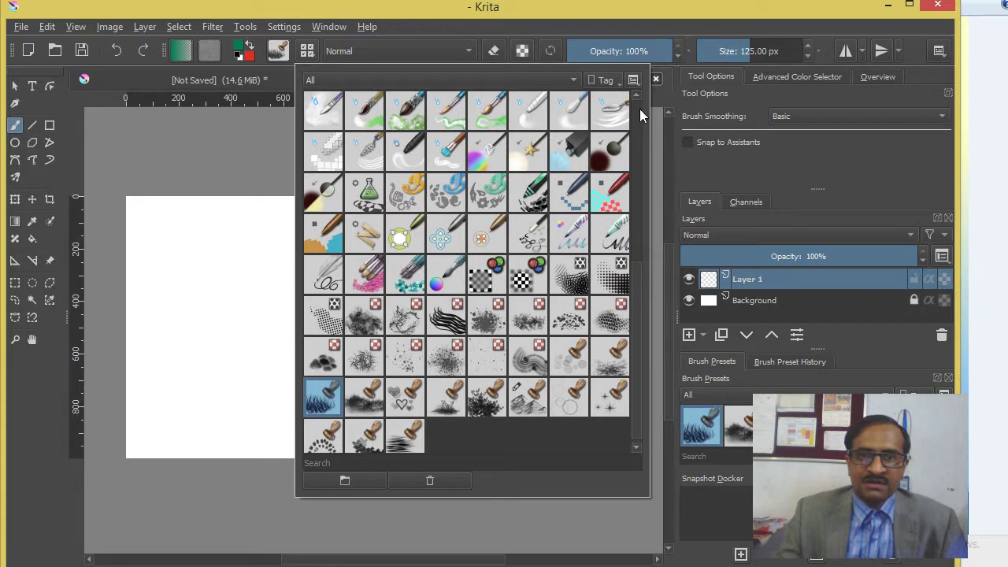
pyautogui.moveTo(640, 163); pyautogui.dragTo(636, 138)
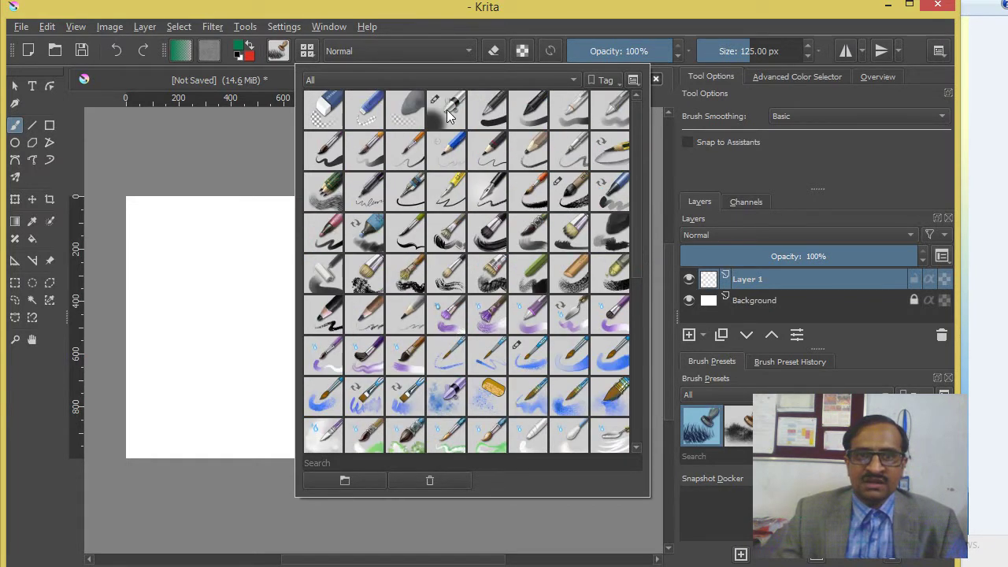
pyautogui.moveTo(446, 111)
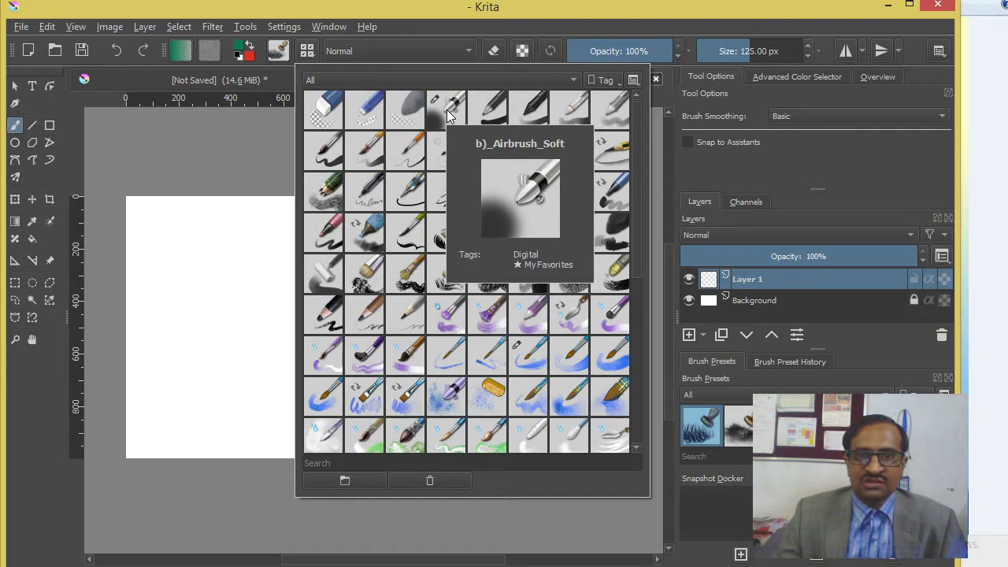
pyautogui.click(447, 115)
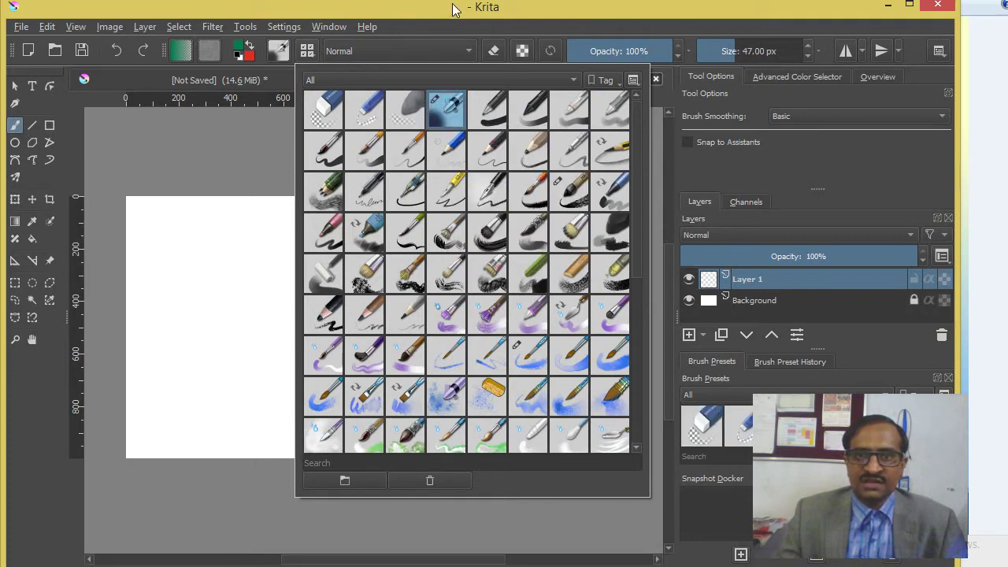
pyautogui.click(454, 11)
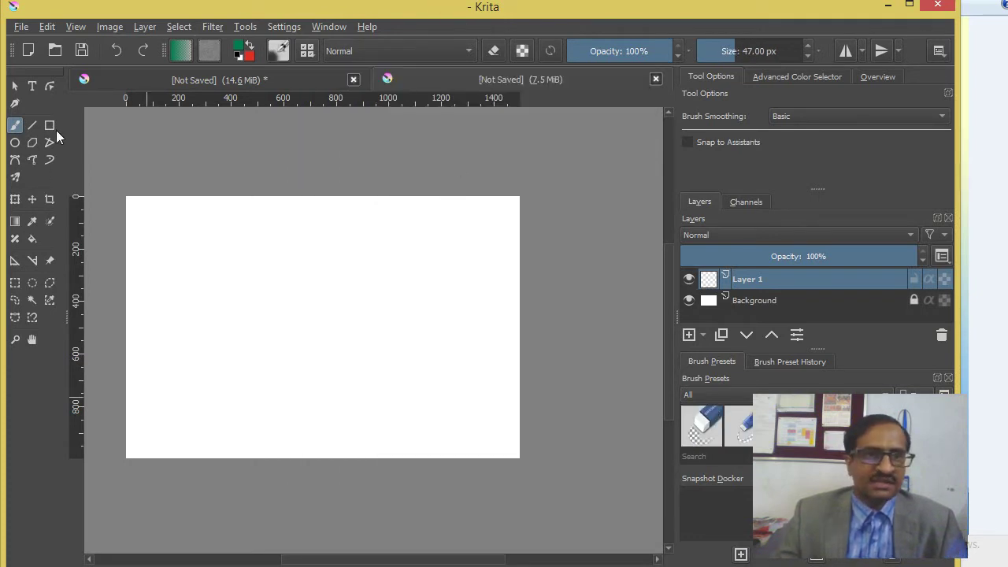
# Set the foreground colour to blue #1285ad, opacity to 52% and brush size to 118 px
pyautogui.click(237, 49)
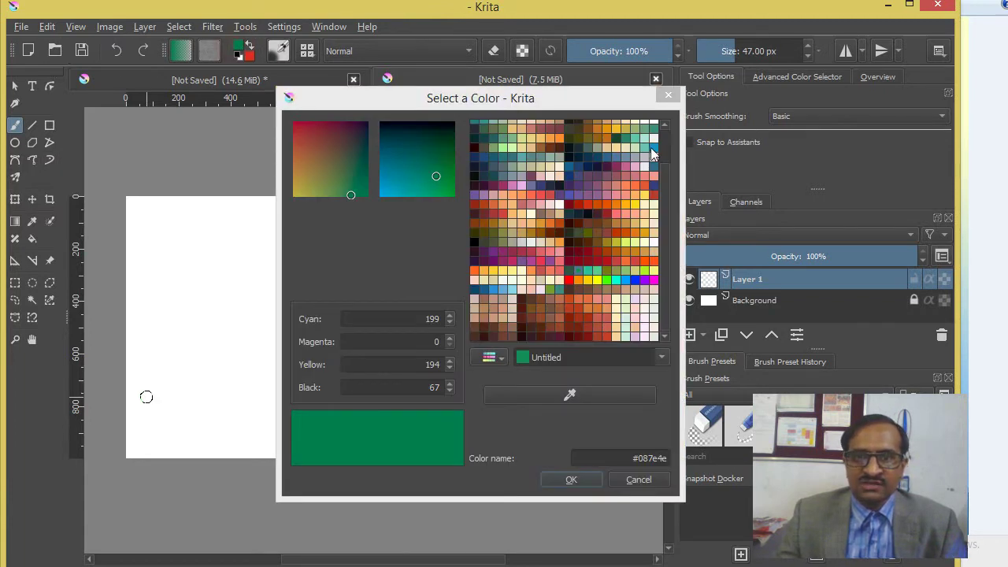
pyautogui.click(650, 149)
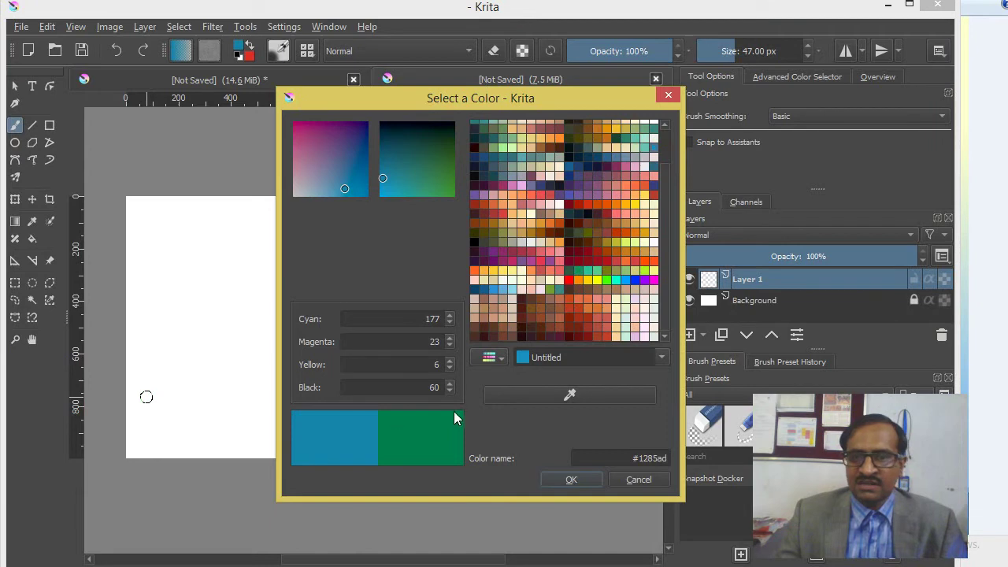
pyautogui.click(573, 477)
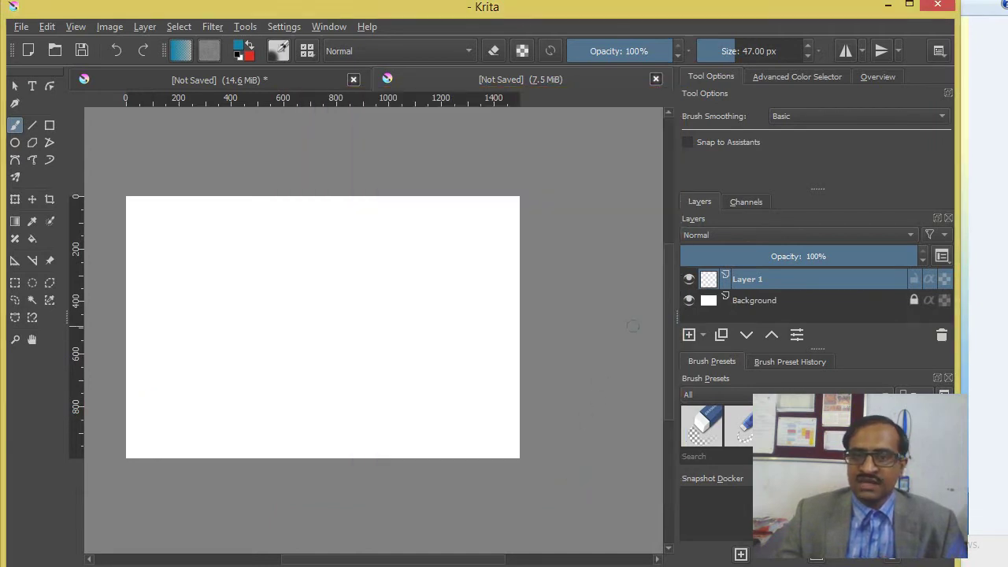
pyautogui.click(657, 50)
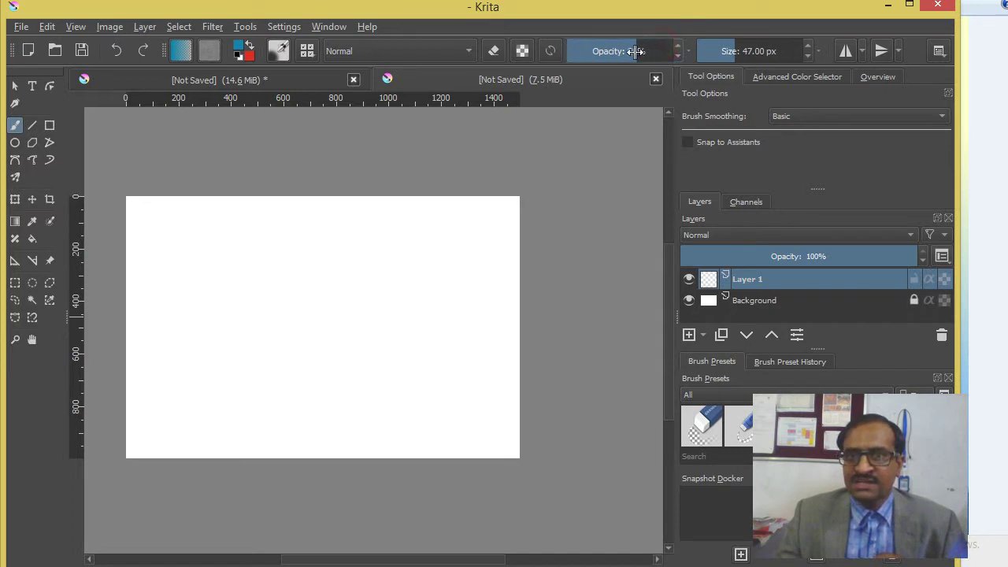
pyautogui.moveTo(635, 51); pyautogui.dragTo(628, 52)
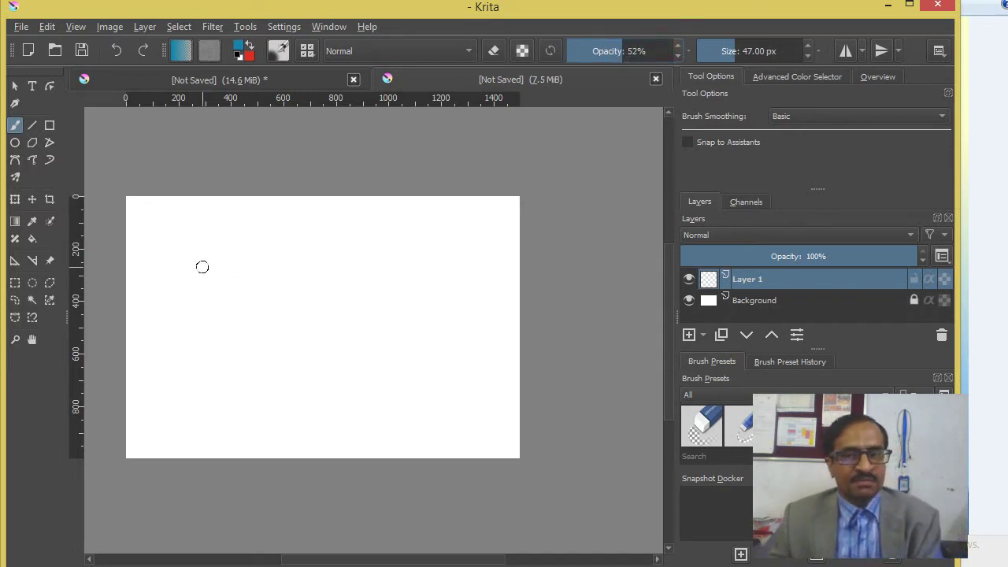
pyautogui.press(']')
pyautogui.press(']')
pyautogui.press(']')
pyautogui.press(']')
pyautogui.press(']')
pyautogui.press(']')
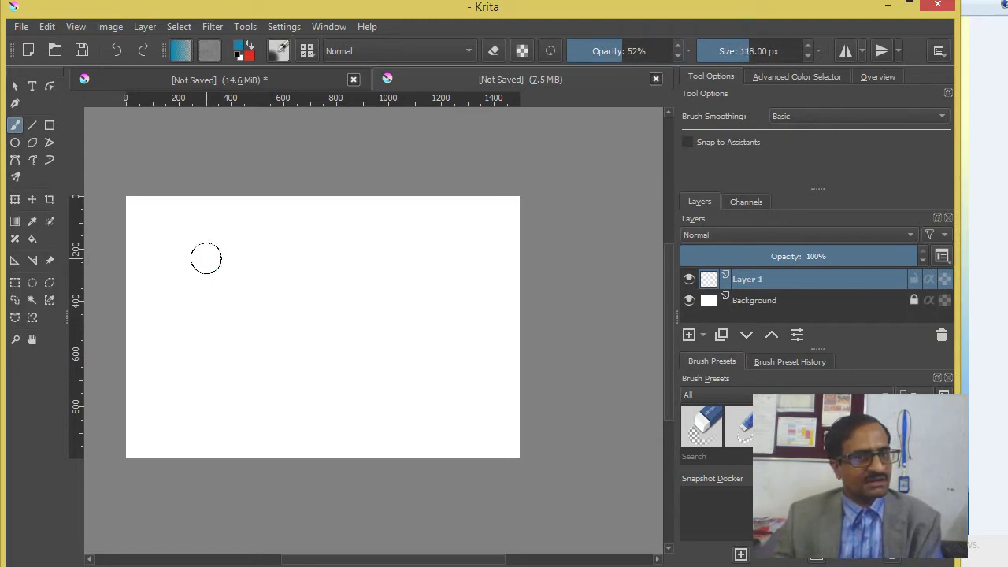
# Paint soft blue sky strokes across Layer 1, enlarging the brush toward 300 px at 40% opacity
pyautogui.moveTo(140, 221); pyautogui.dragTo(264, 216)
pyautogui.press(']')
pyautogui.press(']')
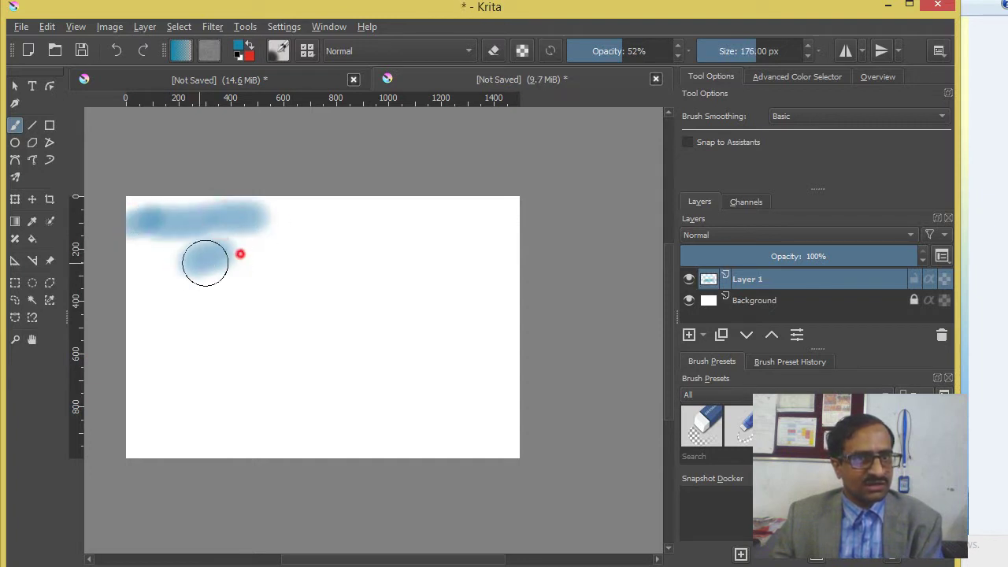
pyautogui.moveTo(189, 260); pyautogui.dragTo(315, 246)
pyautogui.press(']')
pyautogui.click(611, 52)
pyautogui.moveTo(297, 218)
pyautogui.mouseDown()
pyautogui.moveTo(349, 230)
pyautogui.moveTo(456, 222)
pyautogui.moveTo(370, 226)
pyautogui.moveTo(468, 248)
pyautogui.moveTo(357, 292)
pyautogui.moveTo(490, 349)
pyautogui.moveTo(412, 385)
pyautogui.moveTo(440, 418)
pyautogui.moveTo(518, 434)
pyautogui.moveTo(333, 439)
pyautogui.moveTo(414, 443)
pyautogui.moveTo(496, 394)
pyautogui.moveTo(525, 325)
pyautogui.moveTo(410, 374)
pyautogui.moveTo(247, 359)
pyautogui.moveTo(212, 330)
pyautogui.moveTo(237, 326)
pyautogui.moveTo(90, 341)
pyautogui.moveTo(89, 371)
pyautogui.moveTo(162, 385)
pyautogui.moveTo(137, 429)
pyautogui.moveTo(146, 446)
pyautogui.moveTo(196, 449)
pyautogui.moveTo(223, 427)
pyautogui.moveTo(399, 414)
pyautogui.moveTo(288, 389)
pyautogui.moveTo(167, 381)
pyautogui.moveTo(111, 346)
pyautogui.moveTo(107, 198)
pyautogui.moveTo(229, 200)
pyautogui.moveTo(279, 167)
pyautogui.moveTo(337, 202)
pyautogui.moveTo(412, 207)
pyautogui.moveTo(553, 252)
pyautogui.moveTo(279, 284)
pyautogui.moveTo(308, 275)
pyautogui.moveTo(111, 228)
pyautogui.moveTo(148, 268)
pyautogui.moveTo(126, 355)
pyautogui.moveTo(198, 418)
pyautogui.moveTo(178, 428)
pyautogui.moveTo(350, 442)
pyautogui.moveTo(472, 423)
pyautogui.moveTo(436, 302)
pyautogui.moveTo(367, 245)
pyautogui.moveTo(443, 236)
pyautogui.moveTo(418, 196)
pyautogui.moveTo(329, 200)
pyautogui.moveTo(475, 209)
pyautogui.moveTo(507, 275)
pyautogui.moveTo(491, 320)
pyautogui.moveTo(491, 308)
pyautogui.moveTo(499, 405)
pyautogui.moveTo(329, 381)
pyautogui.moveTo(322, 326)
pyautogui.moveTo(176, 308)
pyautogui.mouseUp()
pyautogui.press(']')
pyautogui.press(']')
pyautogui.press(']')
pyautogui.press(']')
pyautogui.press(']')
pyautogui.press(']')
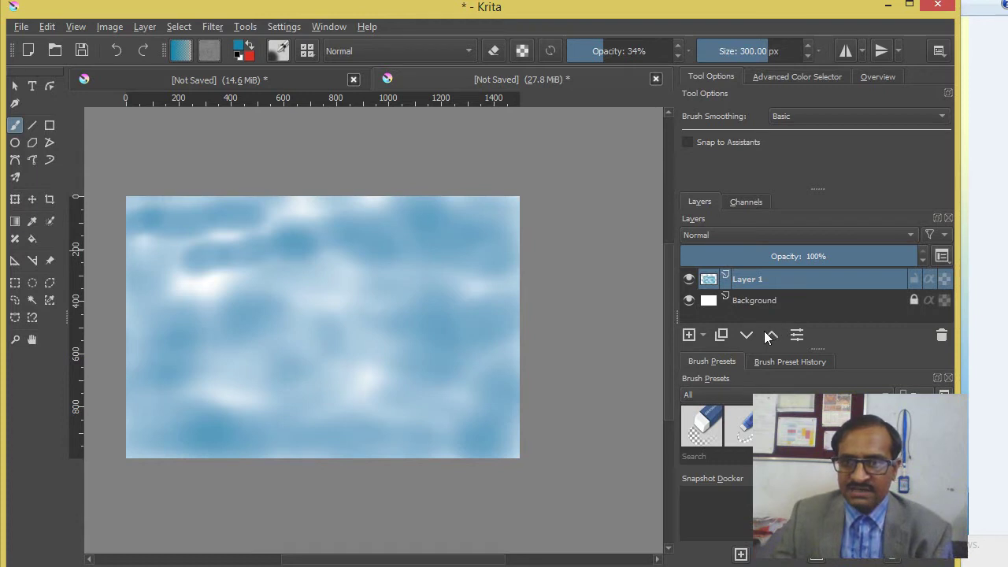
pyautogui.click(683, 336)
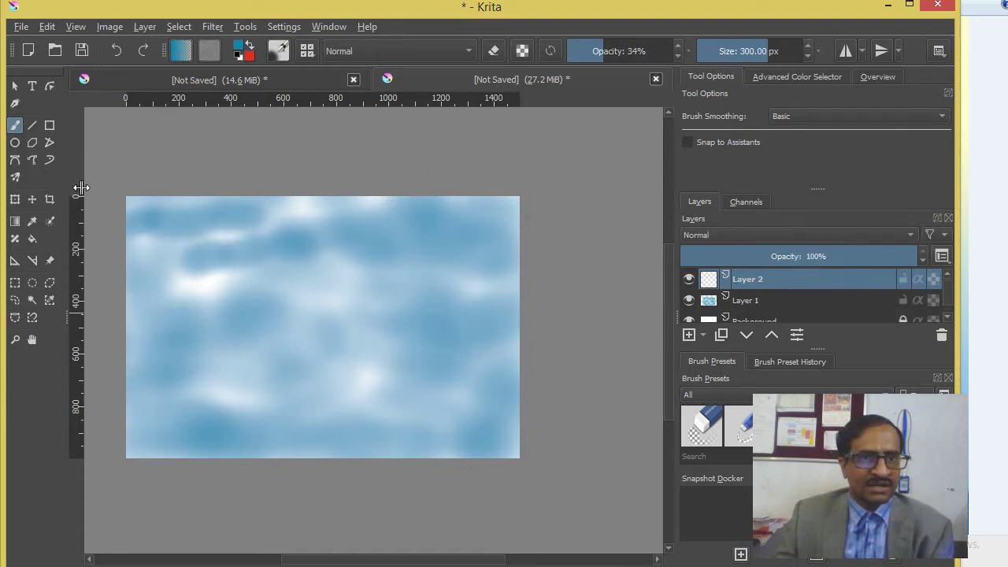
# Switch to a different brush preset at 110 px and 100% opacity
pyautogui.click(278, 51)
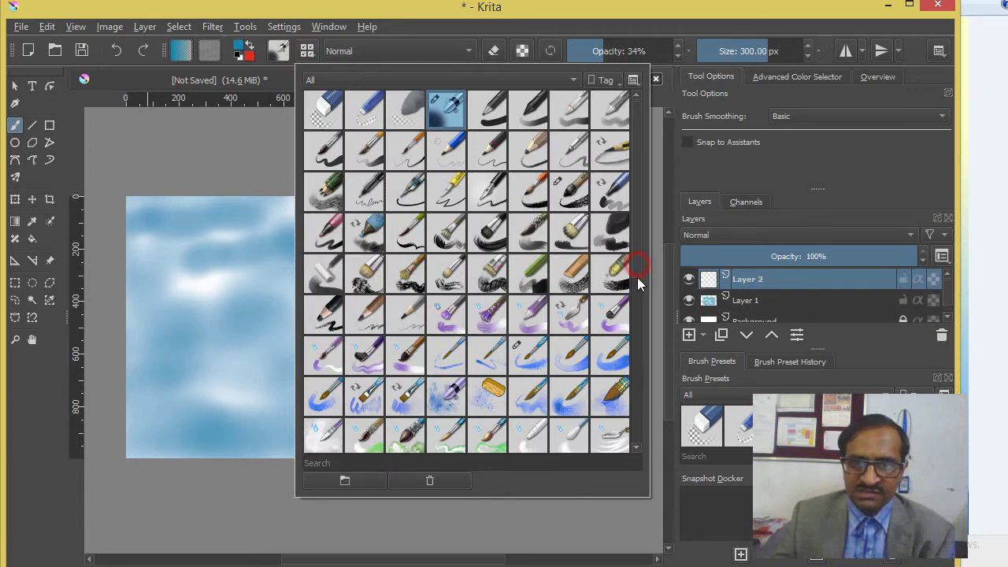
pyautogui.scroll(-3, 637, 277)
pyautogui.scroll(-1, 640, 319)
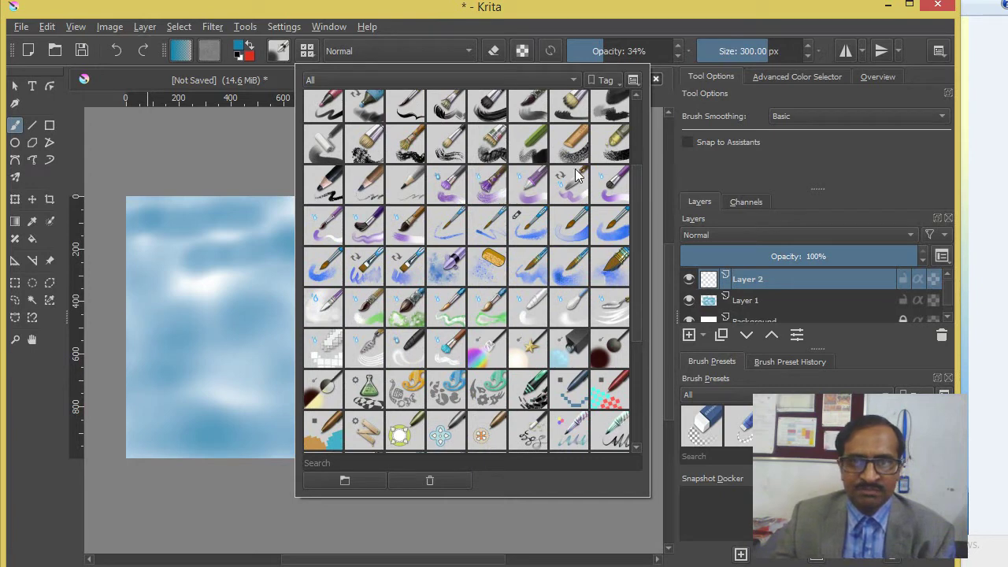
pyautogui.click(491, 152)
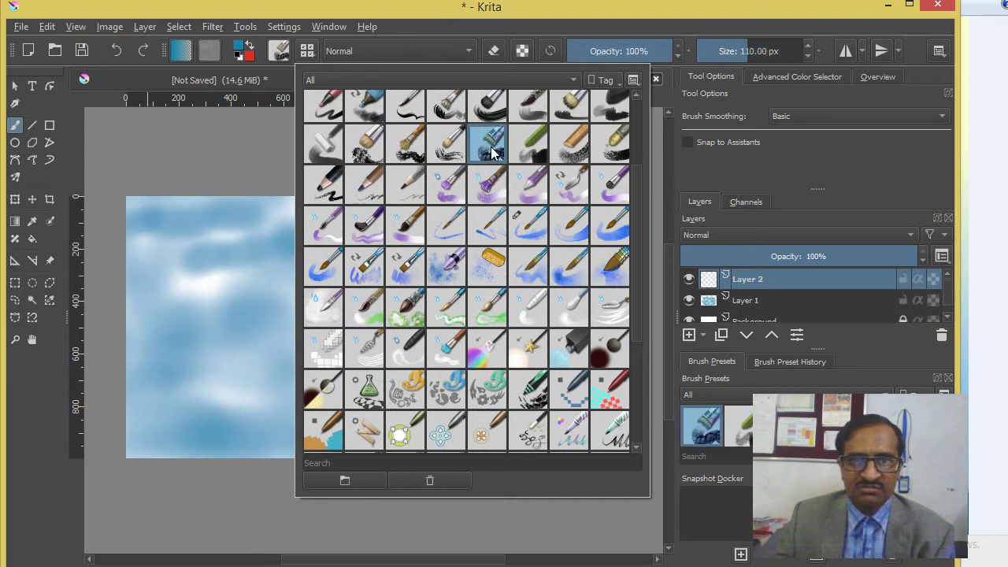
pyautogui.click(399, 16)
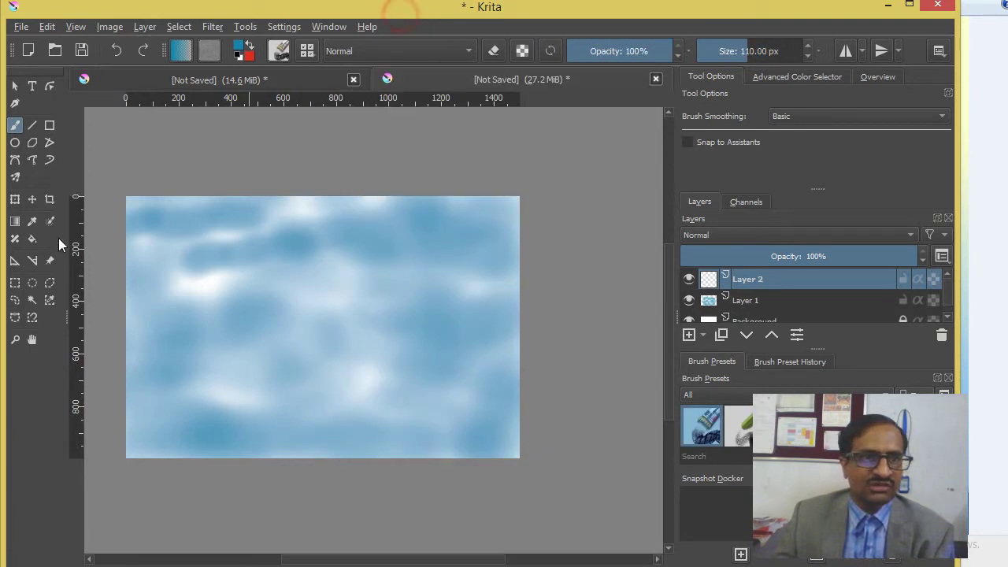
# Pick dark rust red #8a321a and paint a jagged ground band along the canvas bottom
pyautogui.click(239, 51)
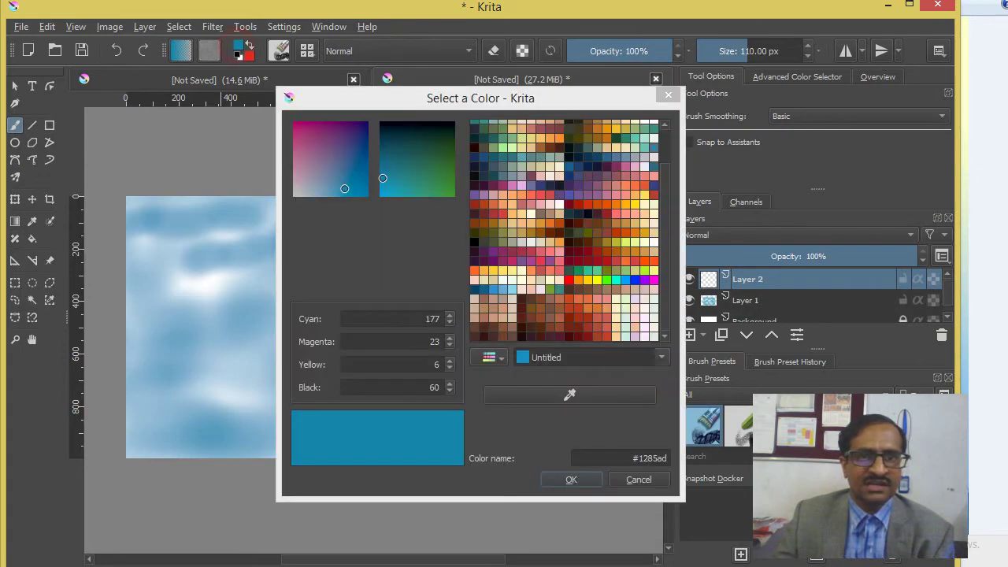
pyautogui.click(576, 302)
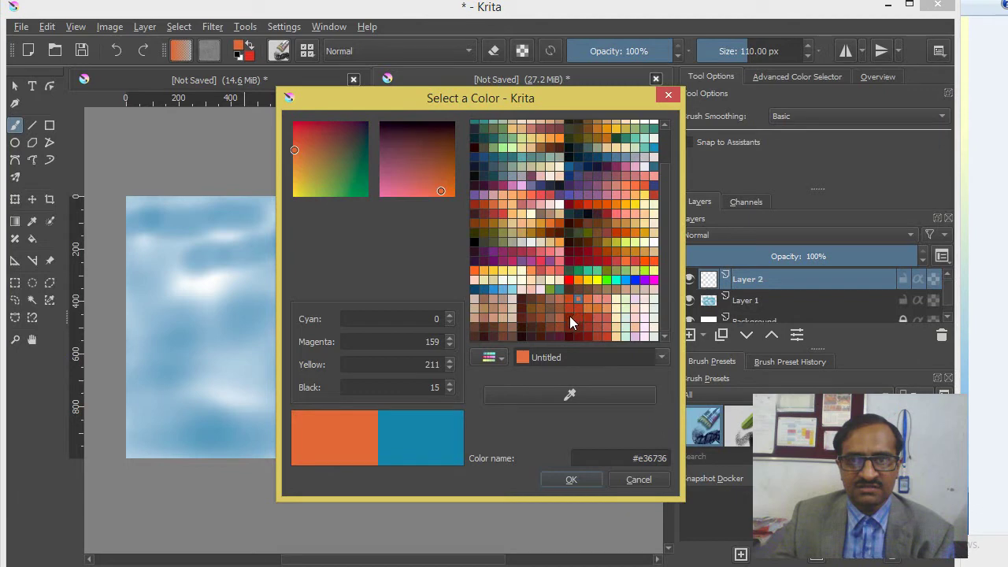
pyautogui.click(569, 317)
pyautogui.click(564, 484)
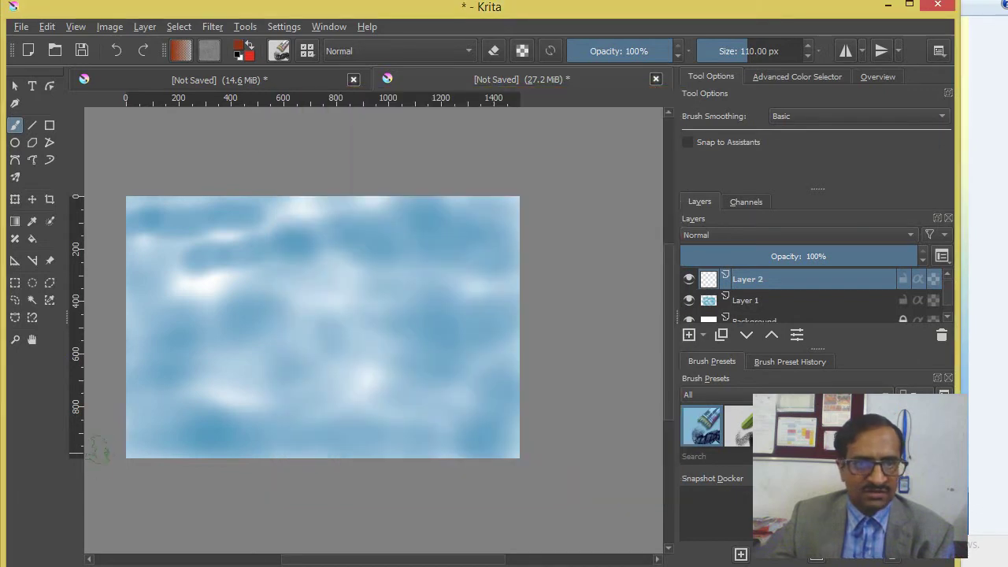
pyautogui.moveTo(131, 440)
pyautogui.mouseDown()
pyautogui.moveTo(200, 448)
pyautogui.moveTo(229, 436)
pyautogui.moveTo(251, 449)
pyautogui.moveTo(272, 445)
pyautogui.moveTo(286, 463)
pyautogui.moveTo(334, 446)
pyautogui.moveTo(311, 441)
pyautogui.moveTo(500, 449)
pyautogui.moveTo(512, 422)
pyautogui.moveTo(425, 434)
pyautogui.moveTo(169, 412)
pyautogui.moveTo(104, 429)
pyautogui.mouseUp()
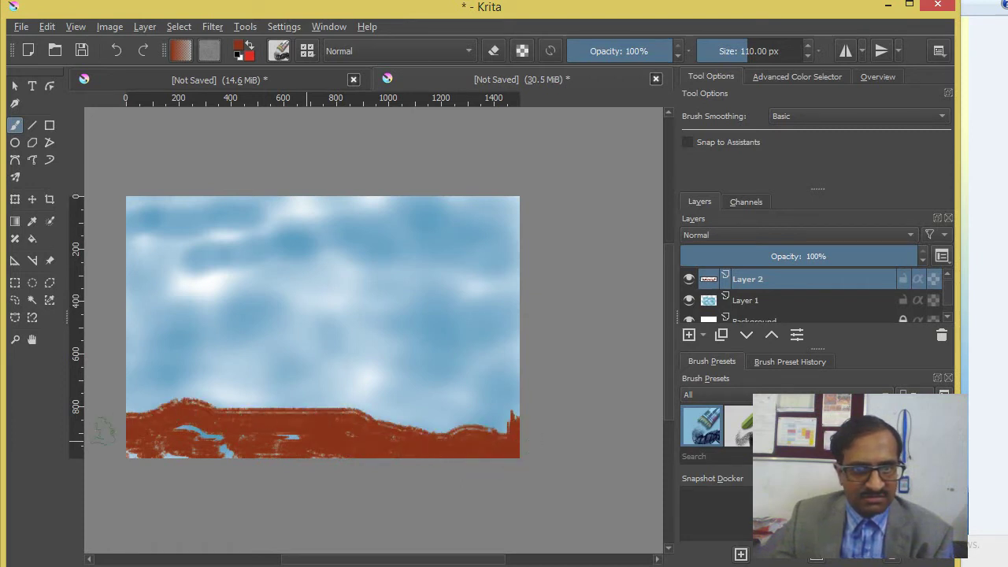
pyautogui.moveTo(355, 445)
pyautogui.mouseDown()
pyautogui.moveTo(428, 405)
pyautogui.moveTo(556, 410)
pyautogui.moveTo(279, 415)
pyautogui.moveTo(130, 403)
pyautogui.moveTo(236, 434)
pyautogui.moveTo(360, 416)
pyautogui.moveTo(456, 429)
pyautogui.moveTo(516, 408)
pyautogui.mouseUp()
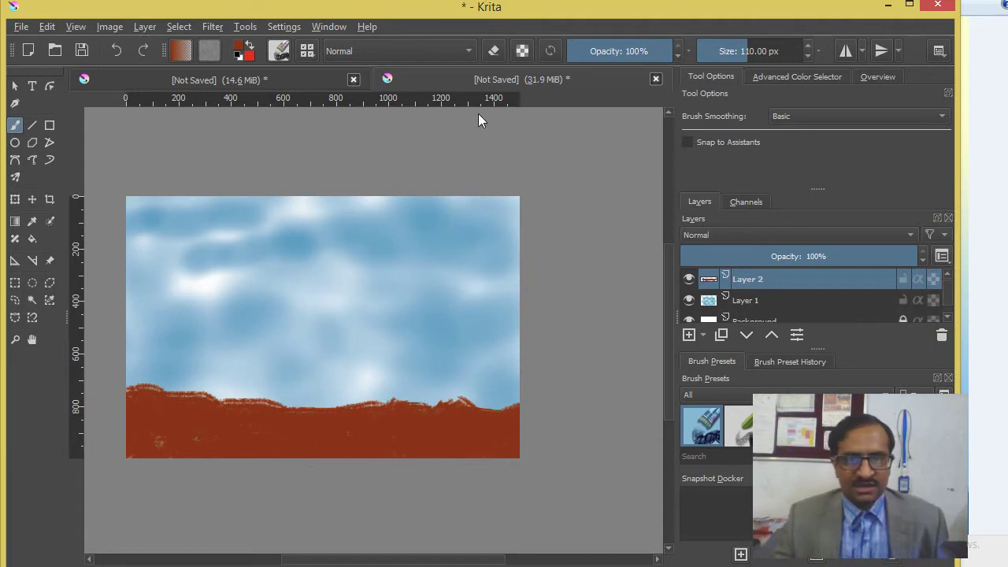
# Undo the last stroke, lower opacity to 63%, and repaint semi-transparent rust mounds along the bottom
pyautogui.hotkey('ctrl', 'z')
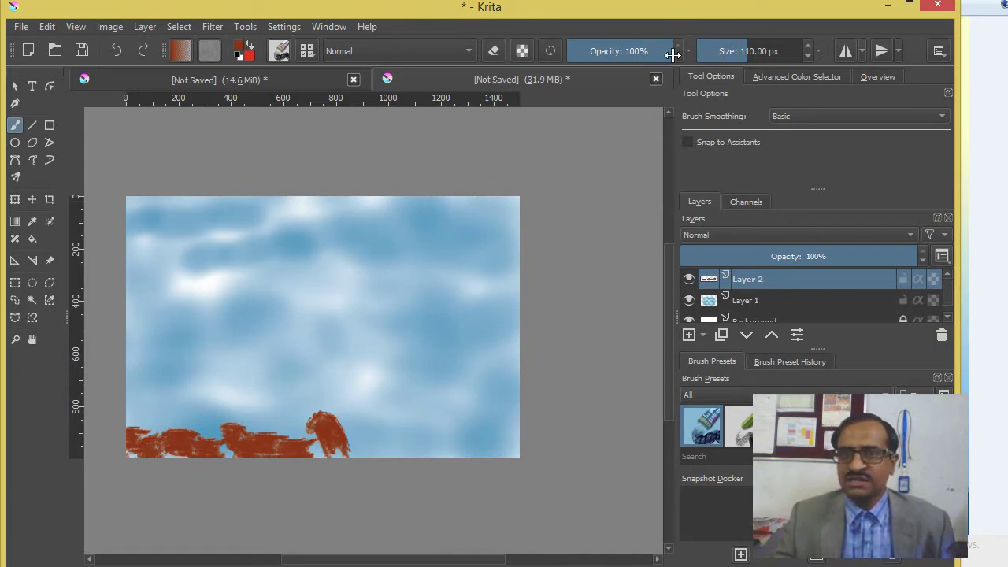
pyautogui.moveTo(670, 53); pyautogui.dragTo(654, 51)
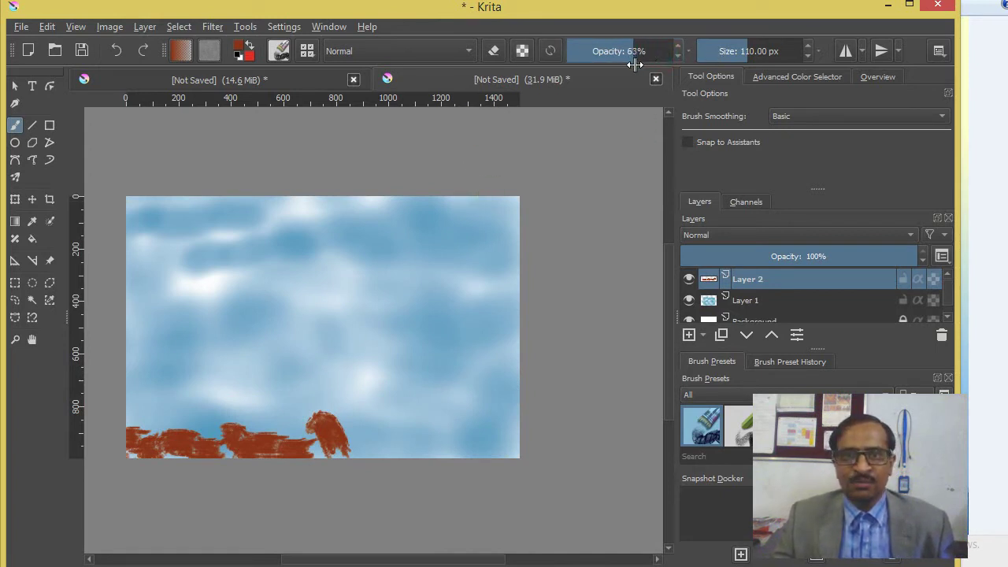
pyautogui.moveTo(134, 437)
pyautogui.mouseDown()
pyautogui.moveTo(122, 444)
pyautogui.moveTo(131, 412)
pyautogui.moveTo(142, 409)
pyautogui.moveTo(126, 437)
pyautogui.moveTo(354, 442)
pyautogui.moveTo(370, 455)
pyautogui.moveTo(506, 449)
pyautogui.moveTo(491, 421)
pyautogui.moveTo(474, 427)
pyautogui.moveTo(498, 438)
pyautogui.moveTo(450, 407)
pyautogui.moveTo(380, 410)
pyautogui.moveTo(398, 422)
pyautogui.moveTo(363, 429)
pyautogui.mouseUp()
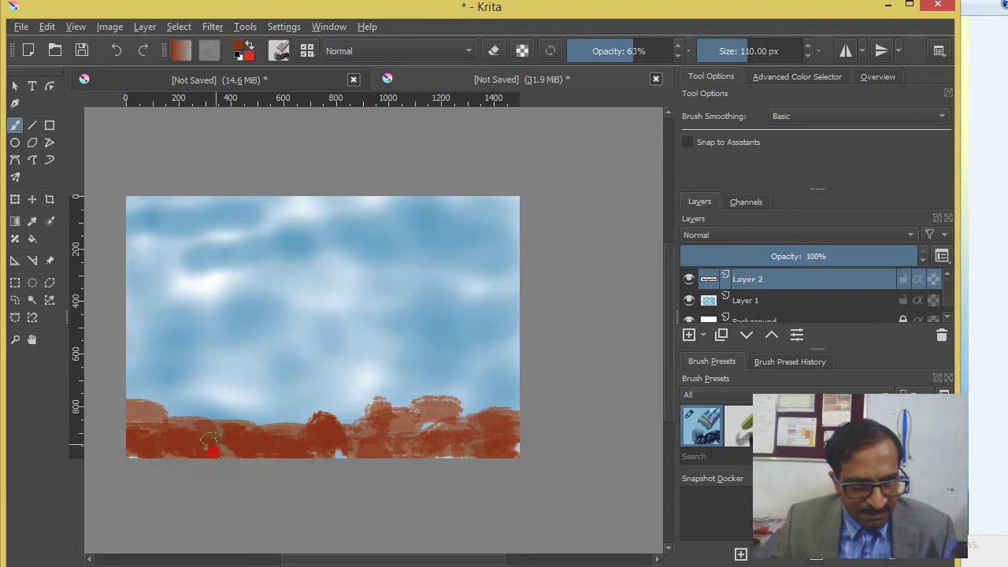
pyautogui.moveTo(175, 432)
pyautogui.mouseDown()
pyautogui.moveTo(137, 418)
pyautogui.moveTo(355, 421)
pyautogui.moveTo(327, 440)
pyautogui.mouseUp()
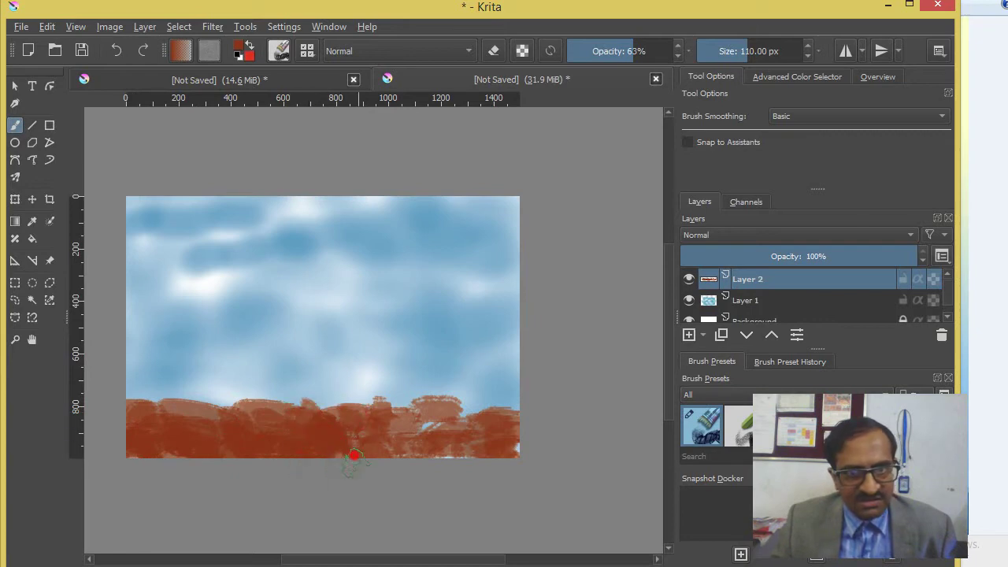
pyautogui.moveTo(453, 459)
pyautogui.mouseDown()
pyautogui.moveTo(409, 410)
pyautogui.moveTo(450, 426)
pyautogui.moveTo(496, 398)
pyautogui.moveTo(454, 400)
pyautogui.moveTo(504, 414)
pyautogui.moveTo(520, 437)
pyautogui.moveTo(522, 406)
pyautogui.moveTo(508, 394)
pyautogui.mouseUp()
pyautogui.moveTo(420, 400)
pyautogui.mouseDown()
pyautogui.moveTo(281, 387)
pyautogui.moveTo(161, 409)
pyautogui.moveTo(95, 405)
pyautogui.moveTo(126, 397)
pyautogui.moveTo(295, 418)
pyautogui.moveTo(346, 394)
pyautogui.moveTo(315, 394)
pyautogui.moveTo(438, 405)
pyautogui.moveTo(390, 425)
pyautogui.moveTo(447, 439)
pyautogui.moveTo(508, 407)
pyautogui.moveTo(513, 394)
pyautogui.mouseUp()
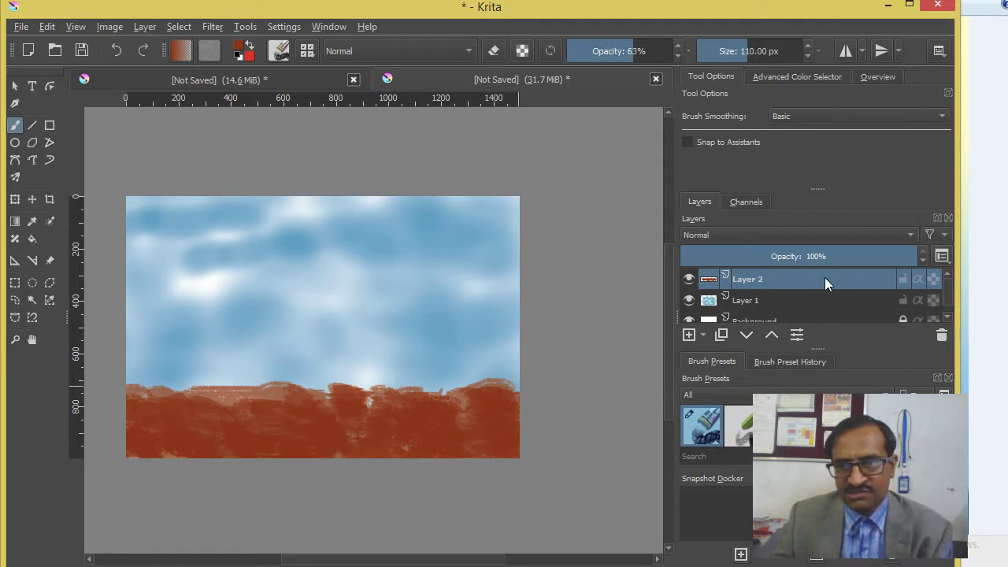
pyautogui.click(770, 337)
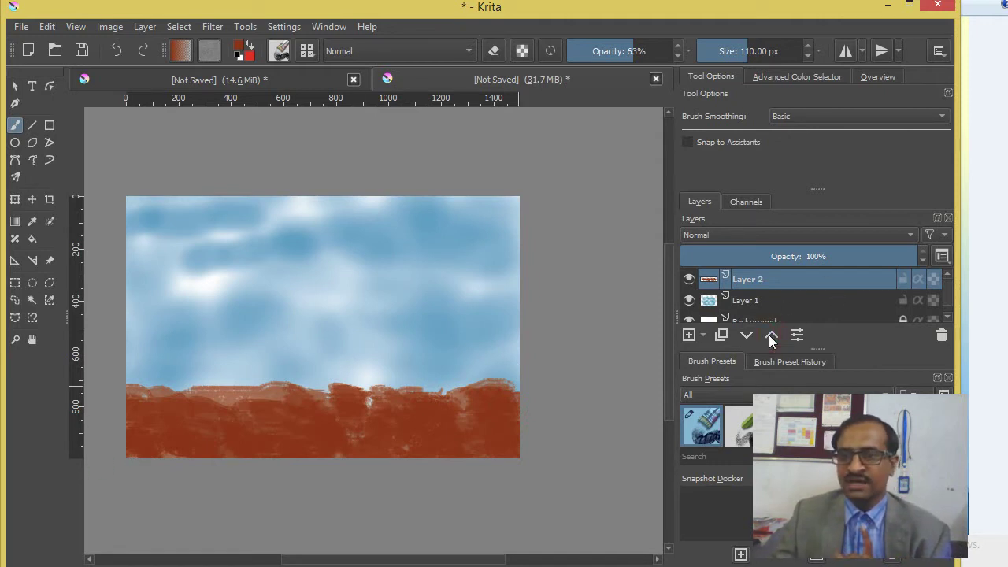
# Add a new layer and set the painting colour to dark green
pyautogui.click(688, 335)
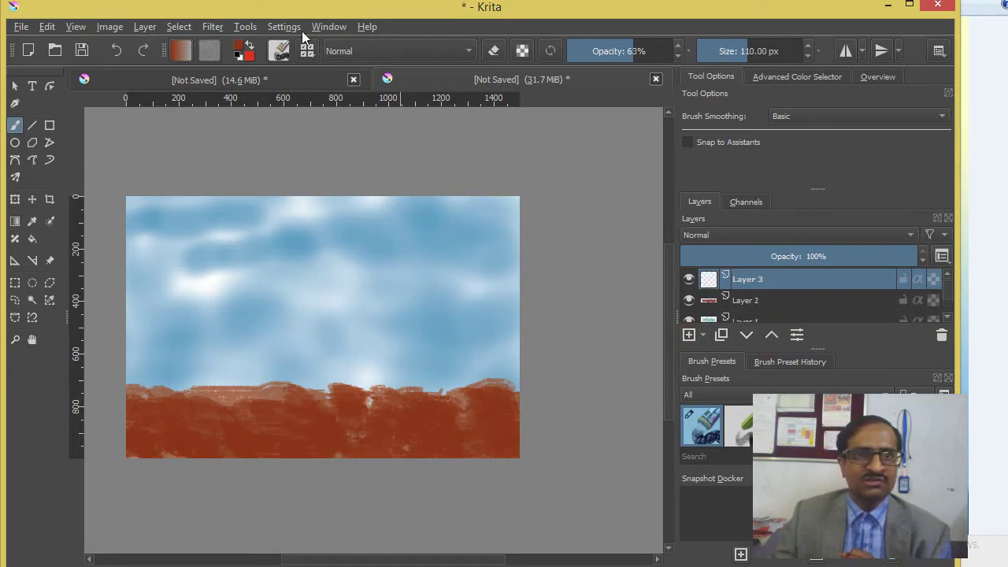
pyautogui.click(241, 50)
pyautogui.moveTo(321, 148); pyautogui.dragTo(378, 186)
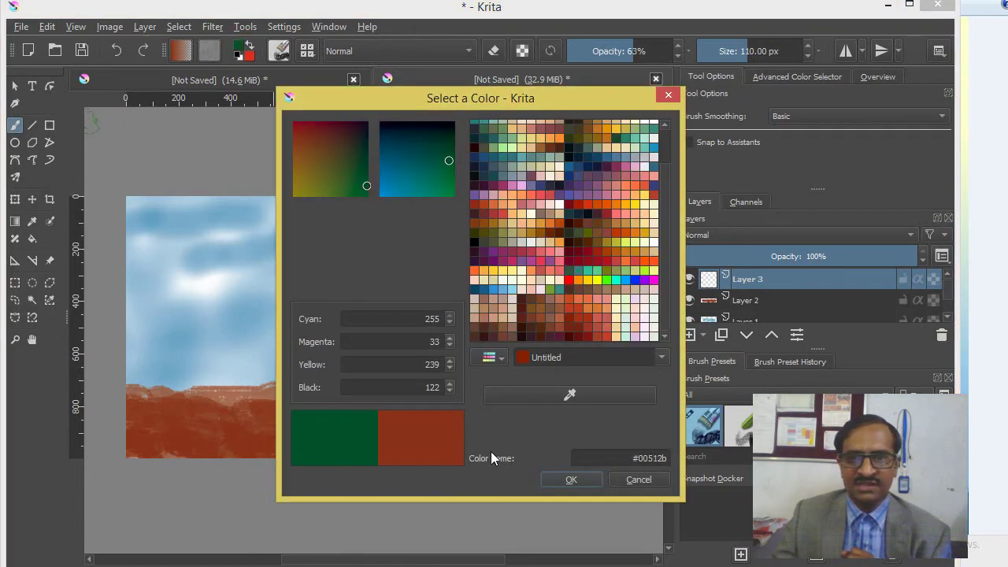
pyautogui.click(576, 478)
# Select the grass stamp preset and stamp grass at the bottom-left of the ground
pyautogui.click(284, 52)
pyautogui.moveTo(638, 281); pyautogui.dragTo(648, 389)
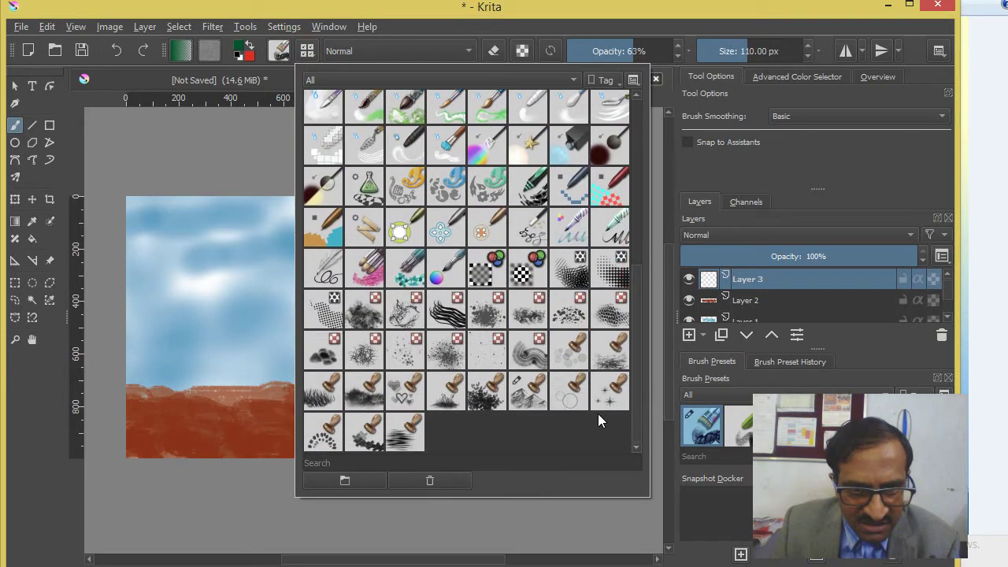
pyautogui.click(319, 394)
pyautogui.click(128, 436)
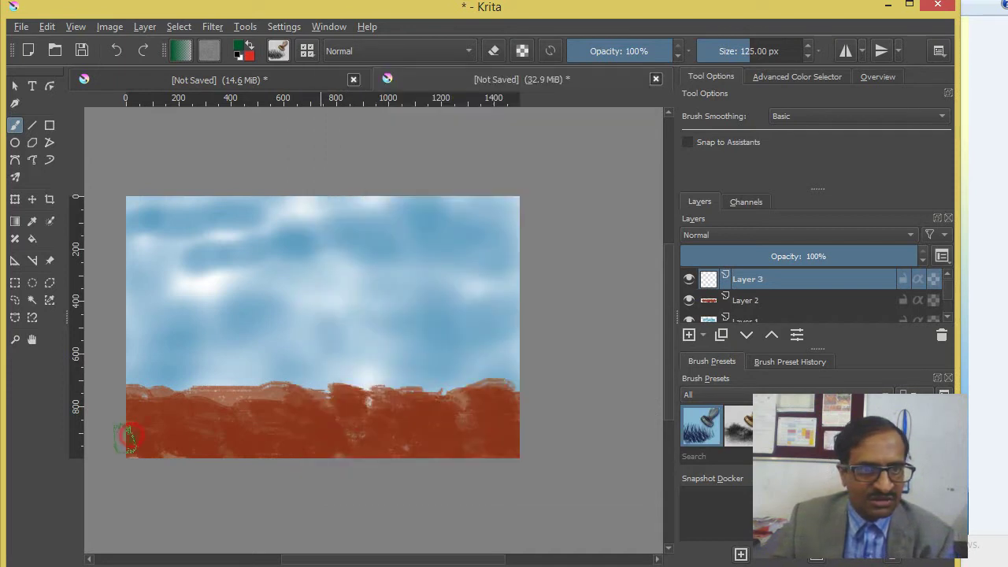
pyautogui.moveTo(128, 449)
pyautogui.mouseDown()
pyautogui.moveTo(157, 441)
pyautogui.moveTo(165, 453)
pyautogui.moveTo(225, 450)
pyautogui.mouseUp()
# Set brush opacity to 81% and extend the grass rightward along the bottom
pyautogui.click(642, 43)
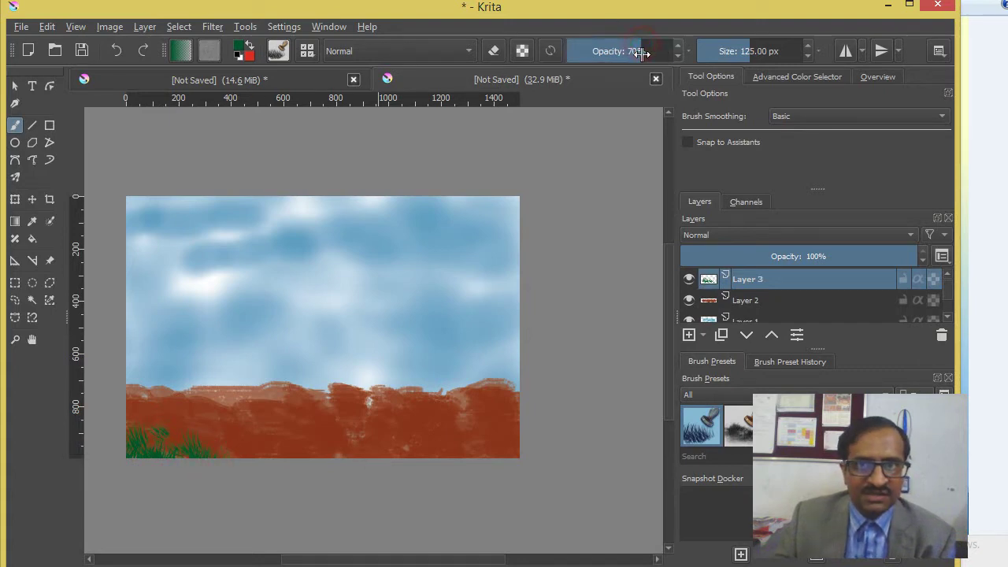
pyautogui.click(654, 52)
pyautogui.moveTo(211, 433)
pyautogui.mouseDown()
pyautogui.moveTo(249, 447)
pyautogui.moveTo(319, 445)
pyautogui.moveTo(349, 466)
pyautogui.moveTo(403, 429)
pyautogui.moveTo(433, 465)
pyautogui.moveTo(508, 440)
pyautogui.mouseUp()
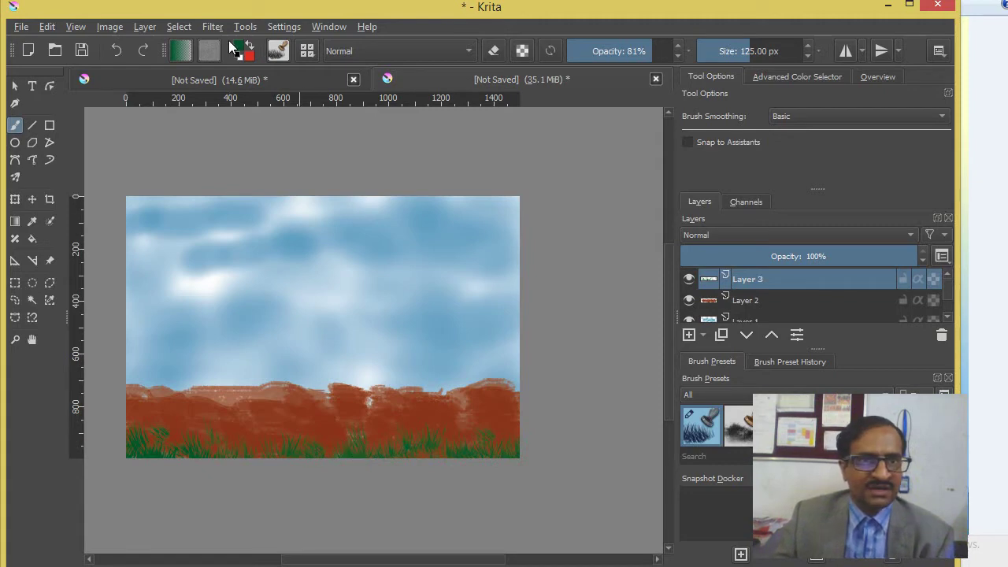
pyautogui.click(250, 60)
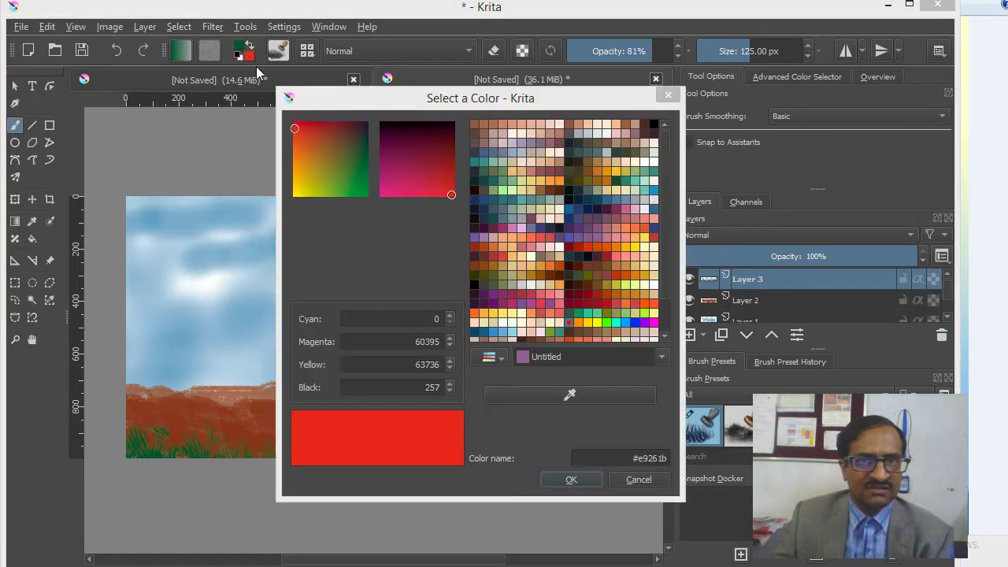
# Set the painting colour to a slightly darkened olive green
pyautogui.moveTo(342, 167)
pyautogui.mouseDown()
pyautogui.moveTo(366, 184)
pyautogui.moveTo(347, 186)
pyautogui.mouseUp()
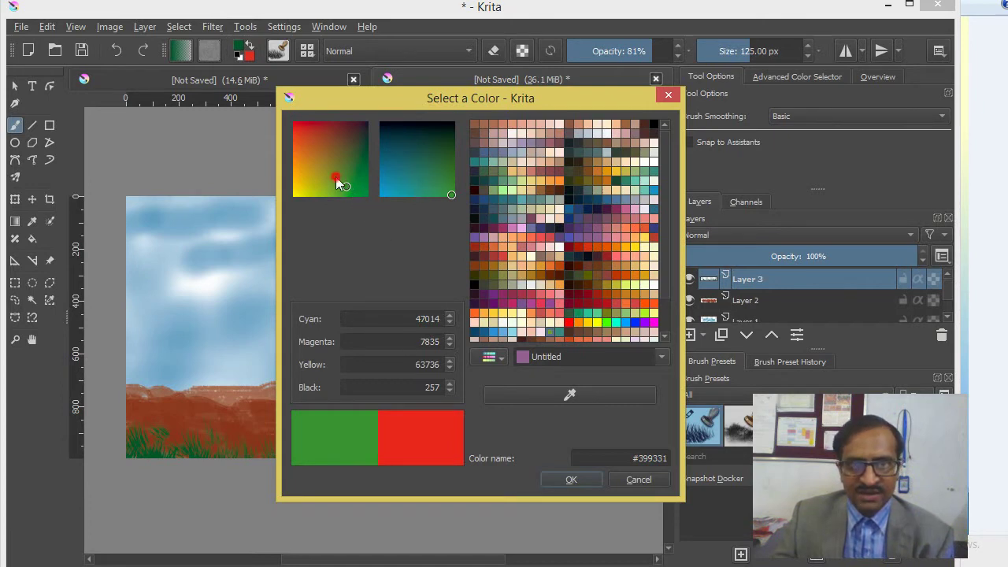
pyautogui.moveTo(337, 181); pyautogui.dragTo(333, 180)
pyautogui.click(447, 180)
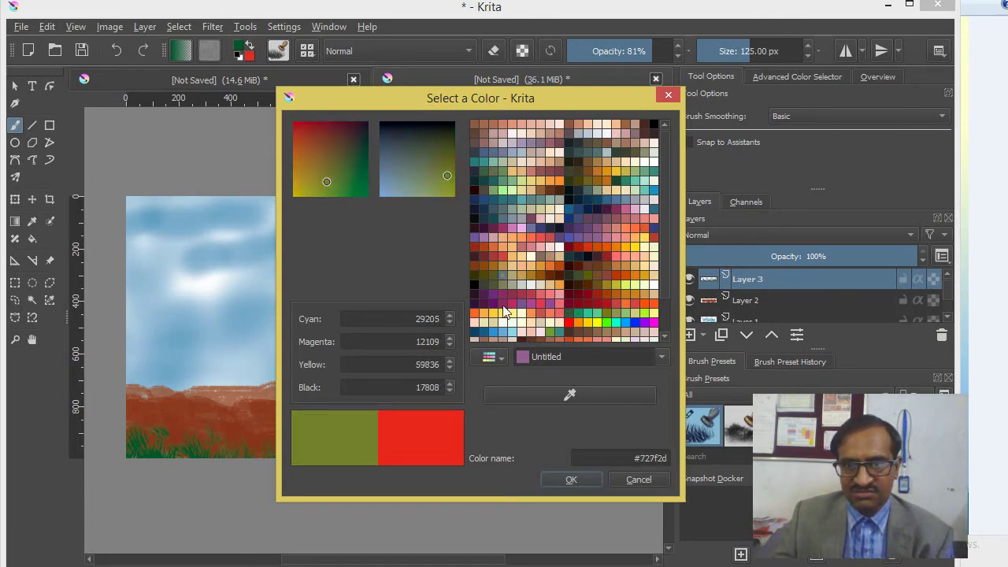
pyautogui.click(571, 479)
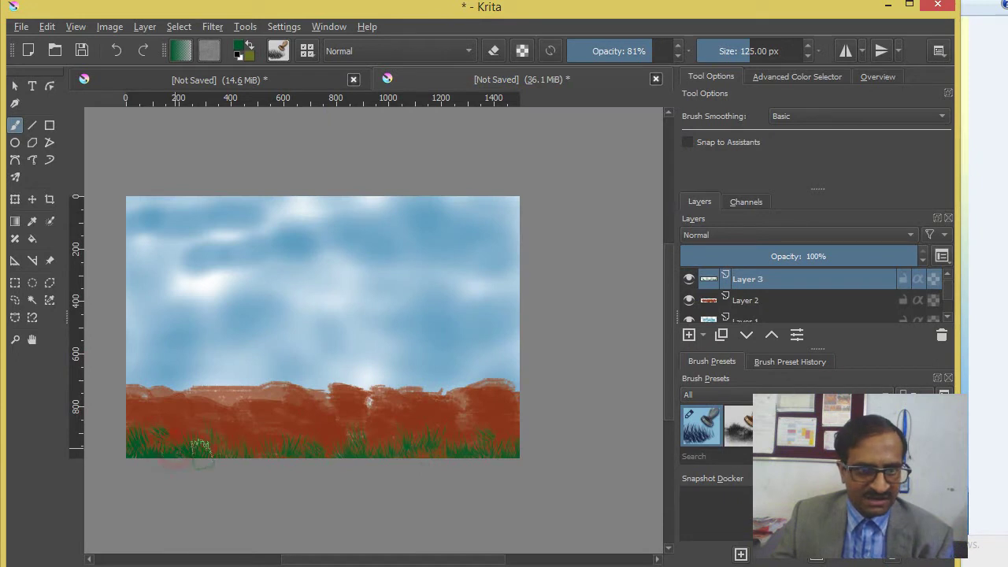
# Paint dark green grass at the lower left, then olive blades along the strip
pyautogui.moveTo(140, 431)
pyautogui.mouseDown()
pyautogui.moveTo(166, 448)
pyautogui.moveTo(166, 429)
pyautogui.mouseUp()
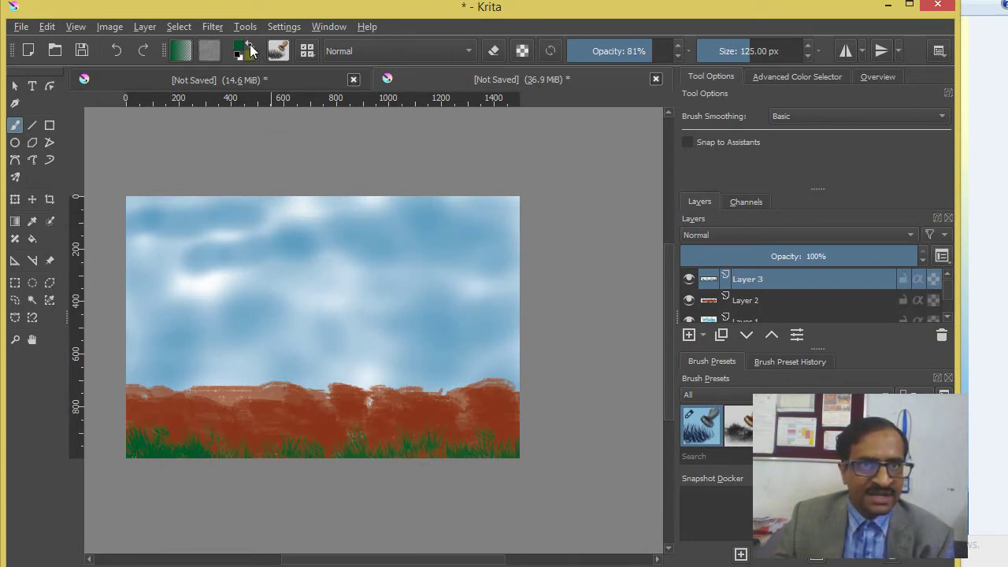
pyautogui.click(250, 46)
pyautogui.moveTo(136, 446)
pyautogui.mouseDown()
pyautogui.moveTo(346, 445)
pyautogui.moveTo(375, 455)
pyautogui.moveTo(519, 443)
pyautogui.moveTo(163, 441)
pyautogui.moveTo(111, 457)
pyautogui.moveTo(209, 447)
pyautogui.moveTo(259, 461)
pyautogui.mouseUp()
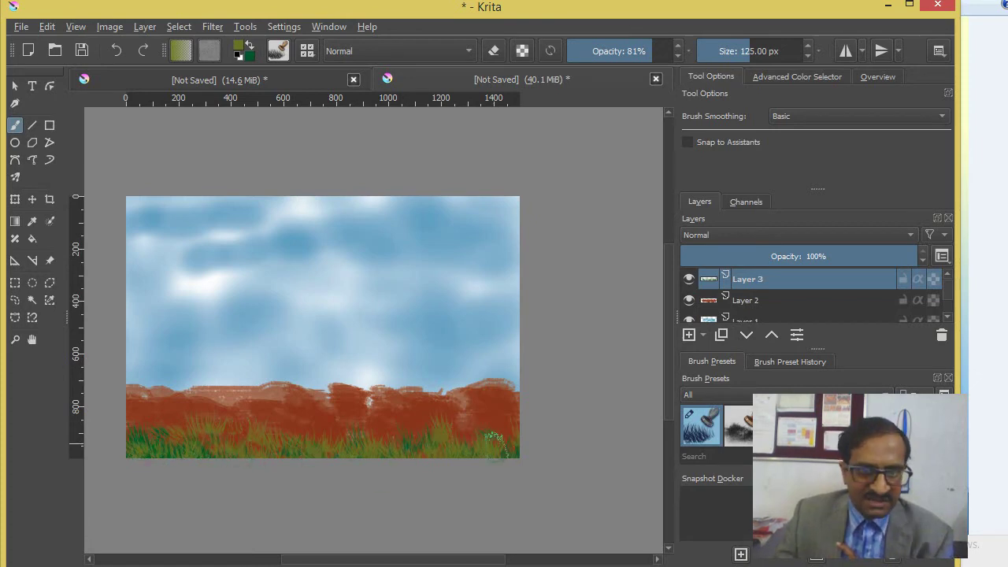
# Stamp more dark green grass across the whole bottom of the painting
pyautogui.click(278, 52)
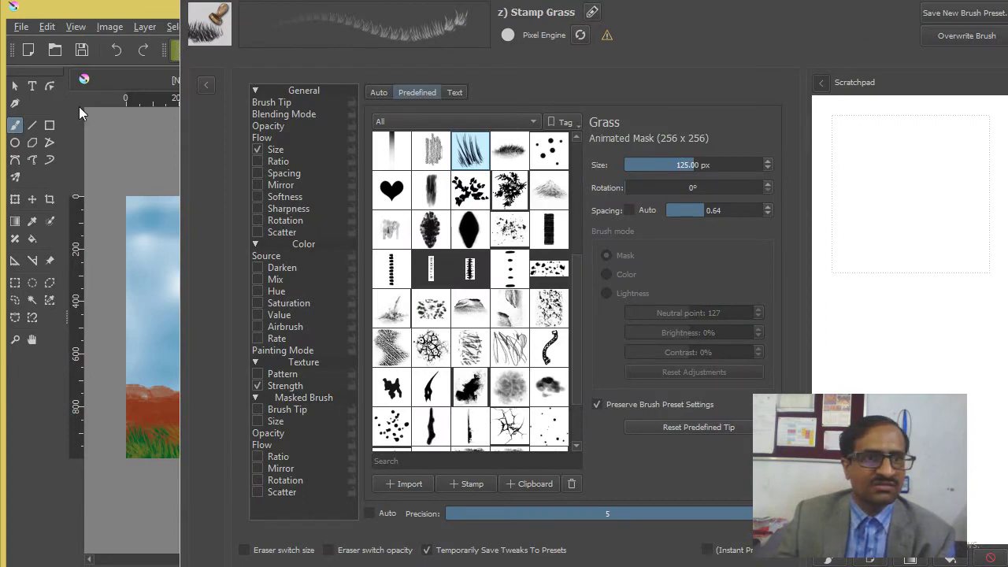
pyautogui.click(79, 106)
pyautogui.click(249, 47)
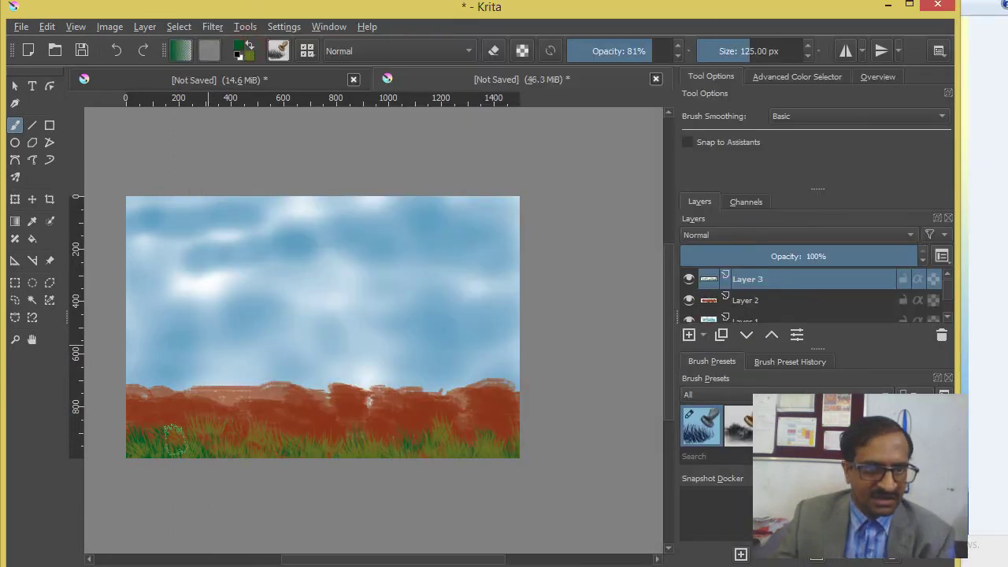
pyautogui.moveTo(214, 443); pyautogui.dragTo(261, 444)
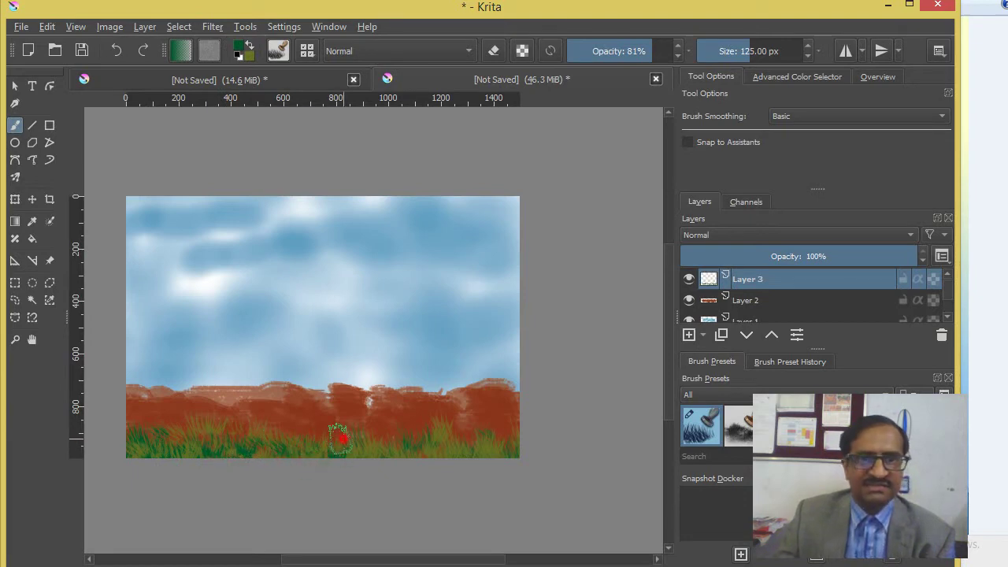
pyautogui.moveTo(460, 441); pyautogui.dragTo(504, 436)
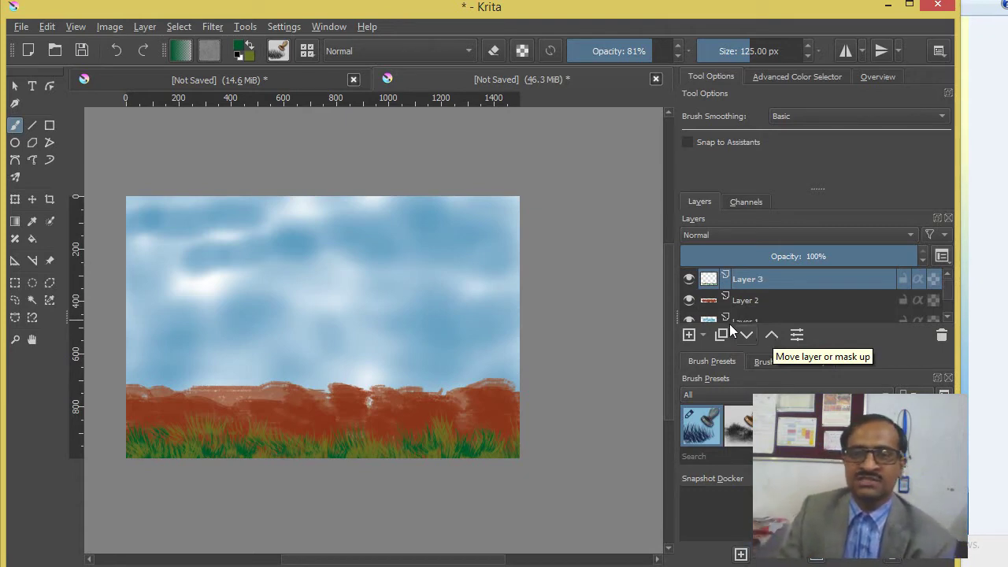
pyautogui.click(700, 333)
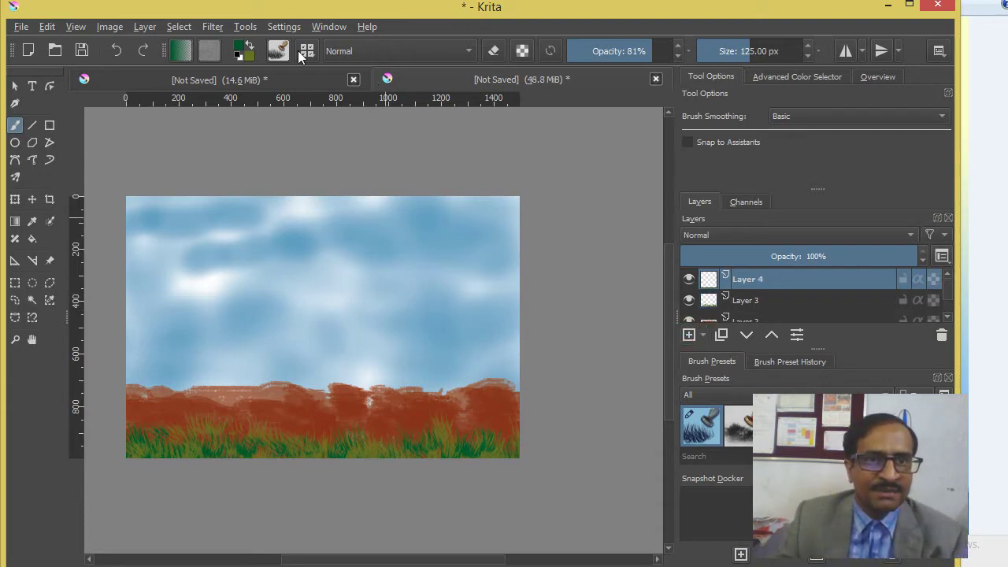
# Choose a large stamp brush preset for the mountains
pyautogui.click(306, 51)
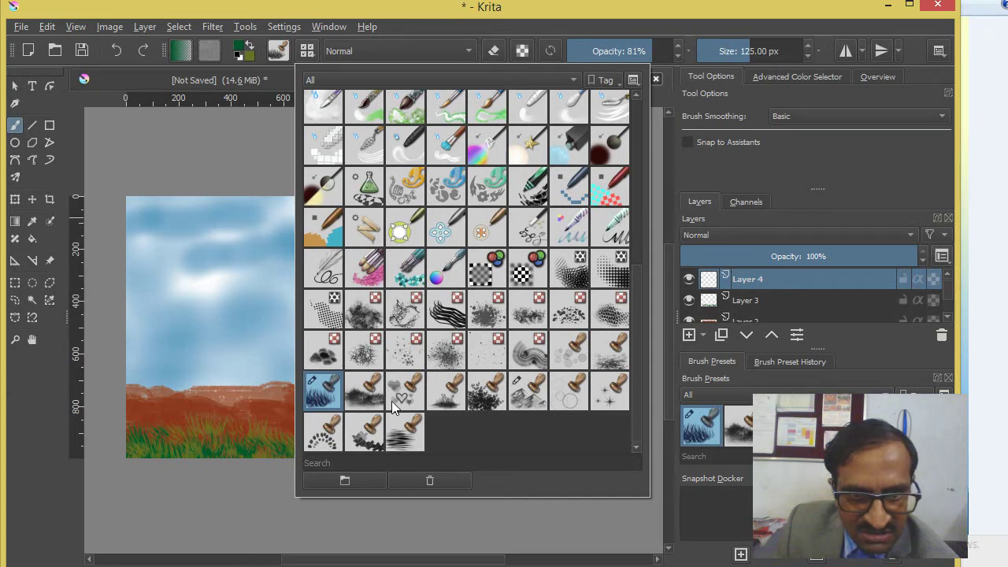
pyautogui.click(522, 401)
pyautogui.click(266, 160)
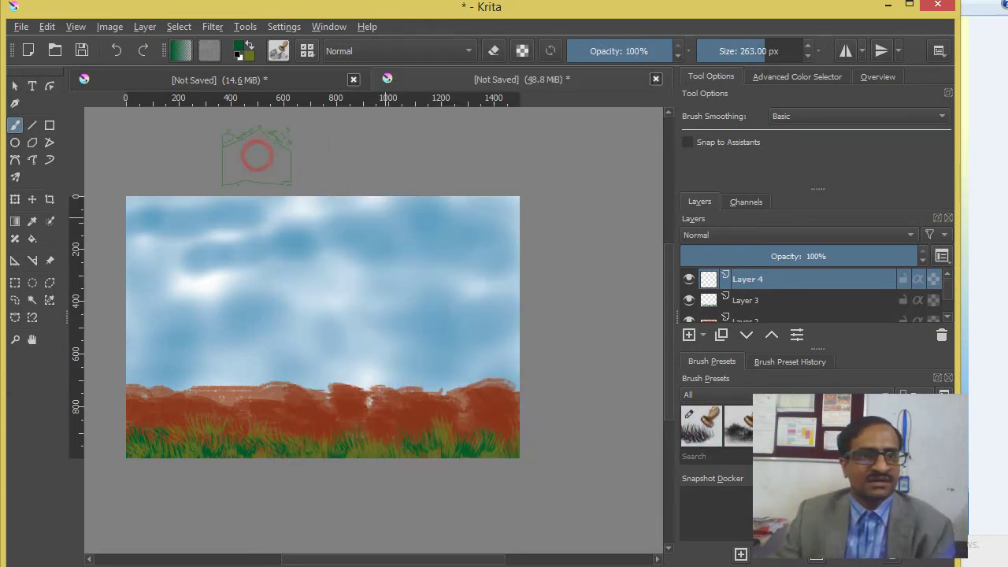
# Set the colour to mid brown #6a4429 and paint mountain peaks across the horizon
pyautogui.click(239, 49)
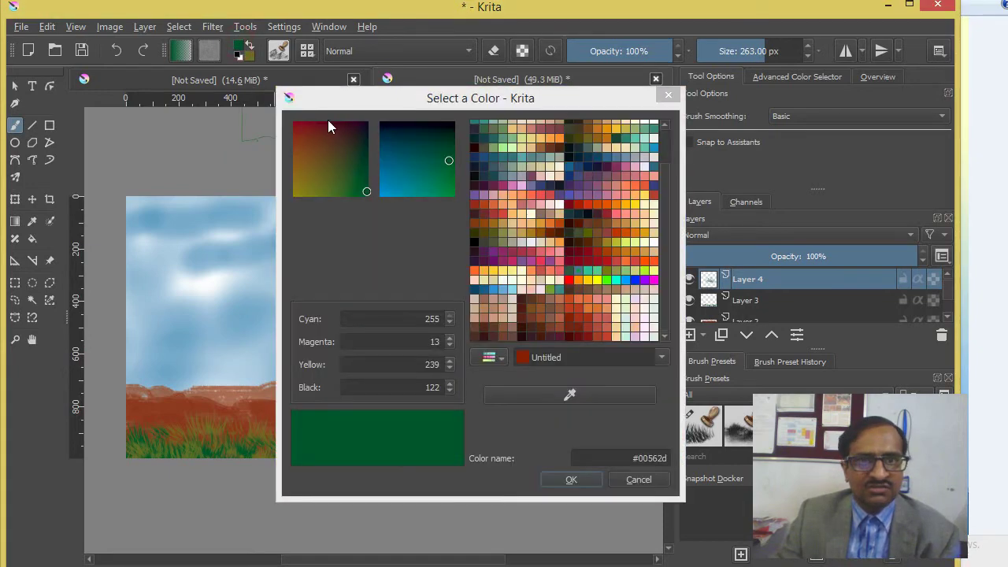
pyautogui.moveTo(329, 126); pyautogui.dragTo(367, 124)
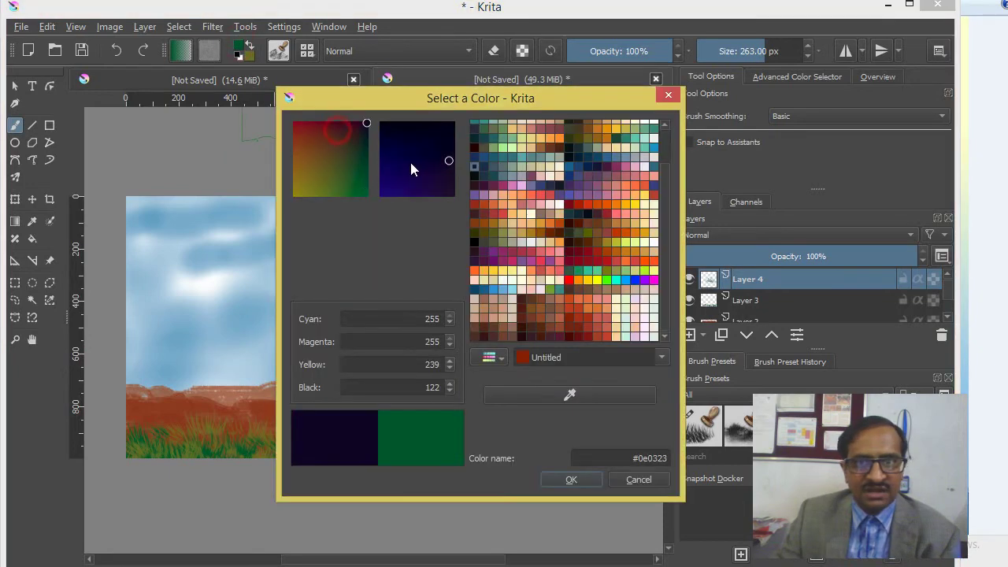
pyautogui.click(597, 211)
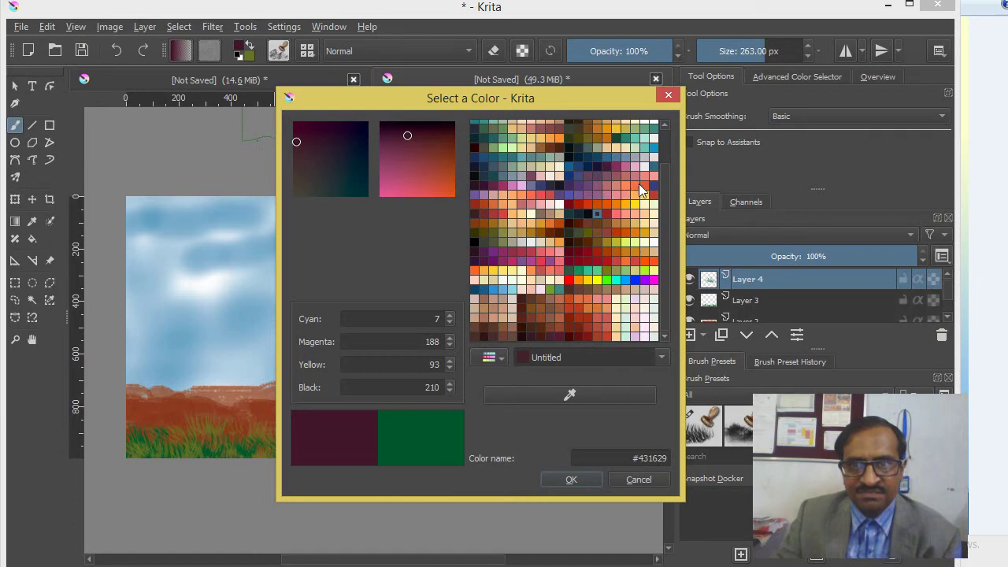
pyautogui.click(529, 308)
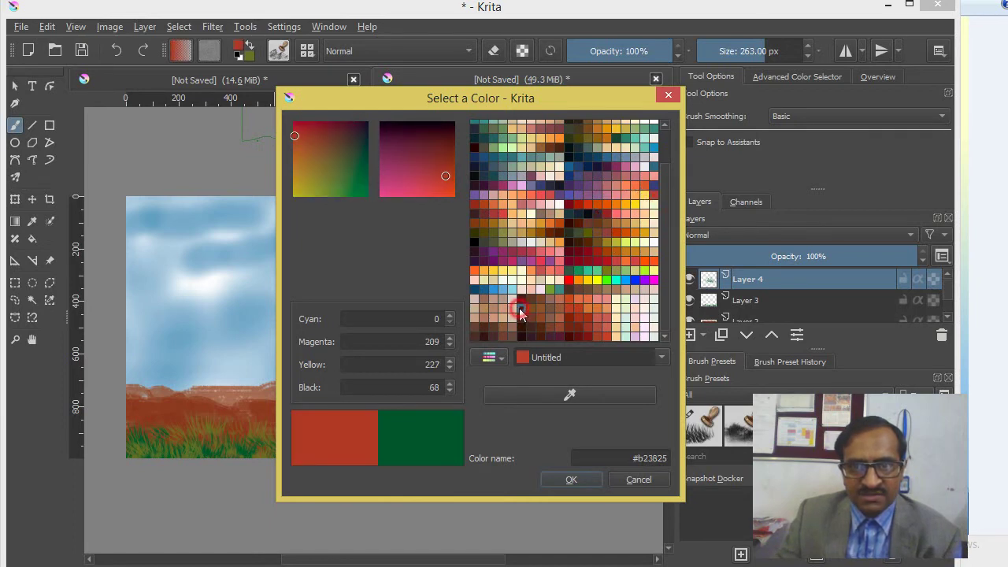
pyautogui.click(519, 310)
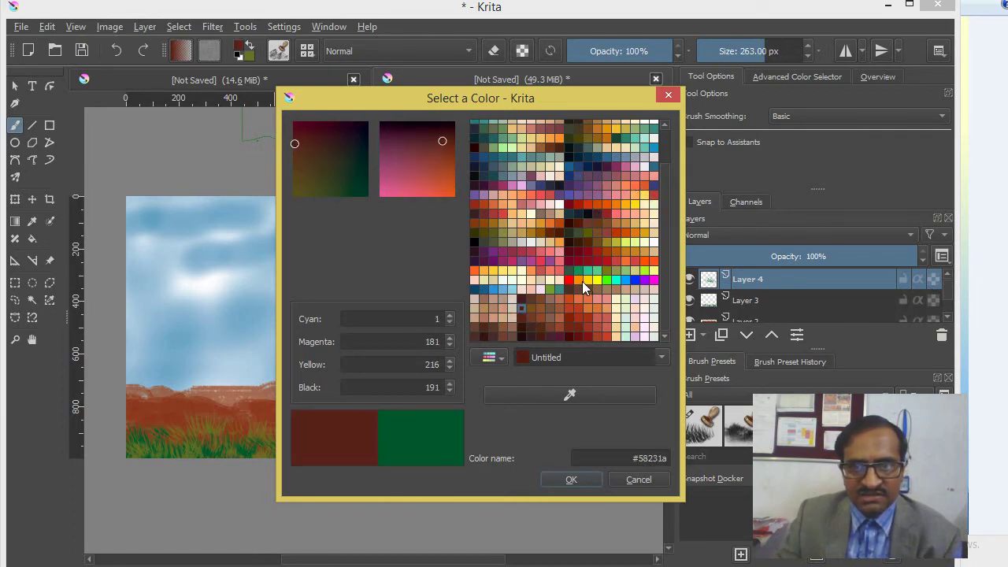
pyautogui.click(581, 331)
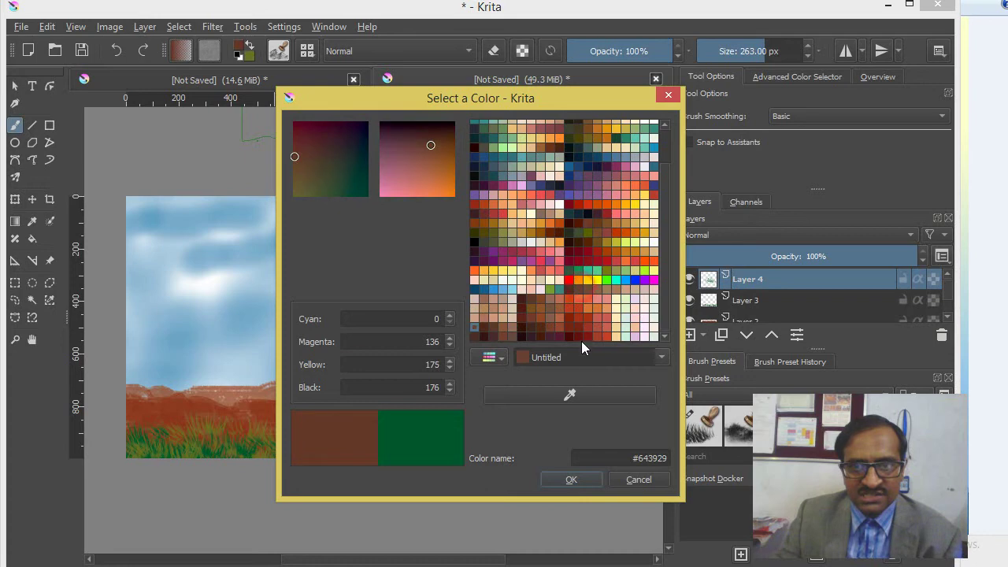
pyautogui.click(586, 291)
pyautogui.click(575, 478)
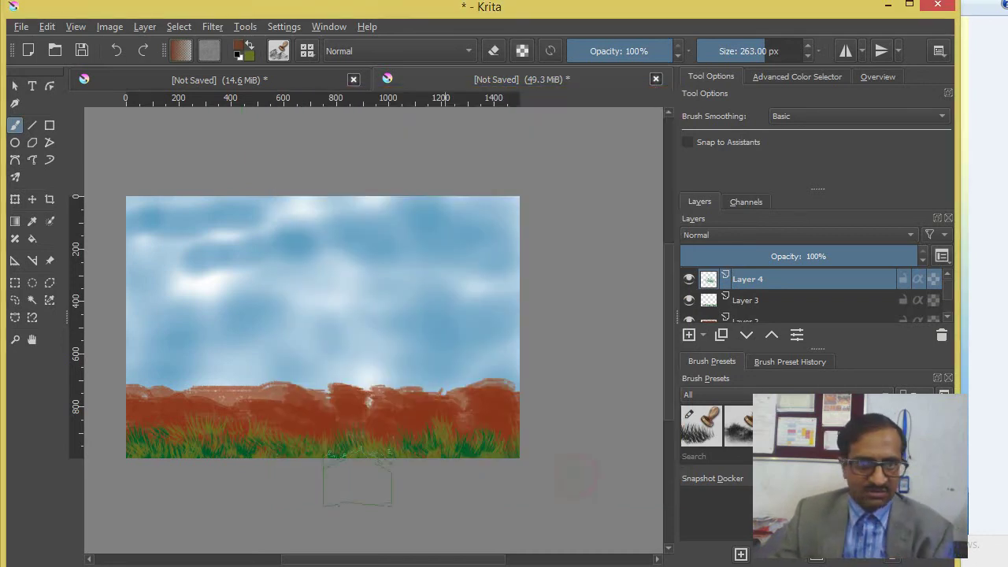
pyautogui.moveTo(185, 398)
pyautogui.mouseDown()
pyautogui.moveTo(153, 355)
pyautogui.moveTo(156, 370)
pyautogui.moveTo(214, 379)
pyautogui.moveTo(198, 365)
pyautogui.moveTo(275, 366)
pyautogui.moveTo(270, 360)
pyautogui.moveTo(259, 366)
pyautogui.moveTo(281, 382)
pyautogui.moveTo(315, 355)
pyautogui.moveTo(354, 394)
pyautogui.moveTo(449, 383)
pyautogui.moveTo(470, 391)
pyautogui.moveTo(466, 364)
pyautogui.moveTo(464, 375)
pyautogui.moveTo(481, 359)
pyautogui.moveTo(504, 367)
pyautogui.moveTo(461, 386)
pyautogui.moveTo(552, 394)
pyautogui.mouseUp()
# Enlarge the brush and extend the brown peaks to the right edge with a taller peak
pyautogui.press(']')
pyautogui.press(']')
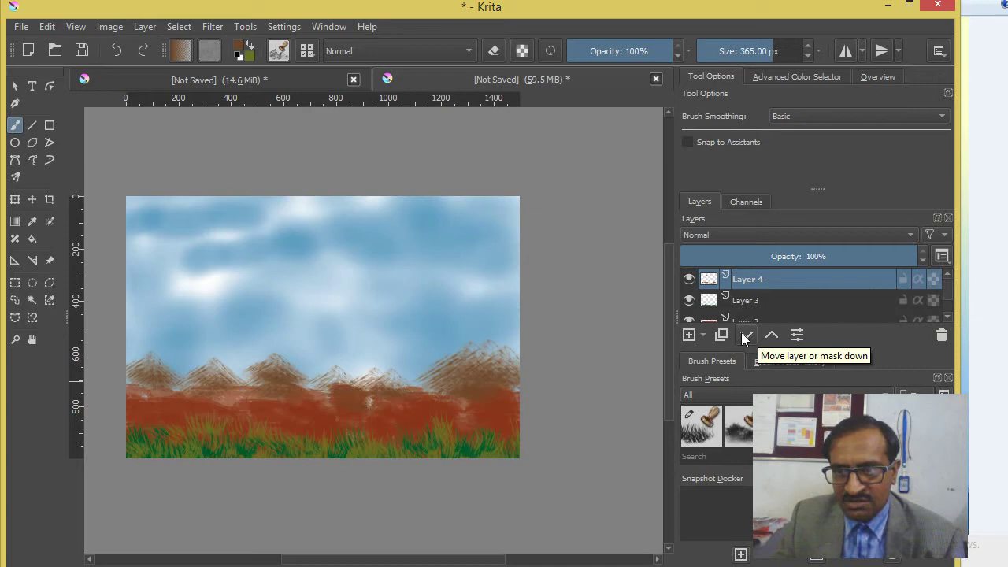
# Move Layer 4 below the ground layer and stamp more, taller brown peaks
pyautogui.click(741, 332)
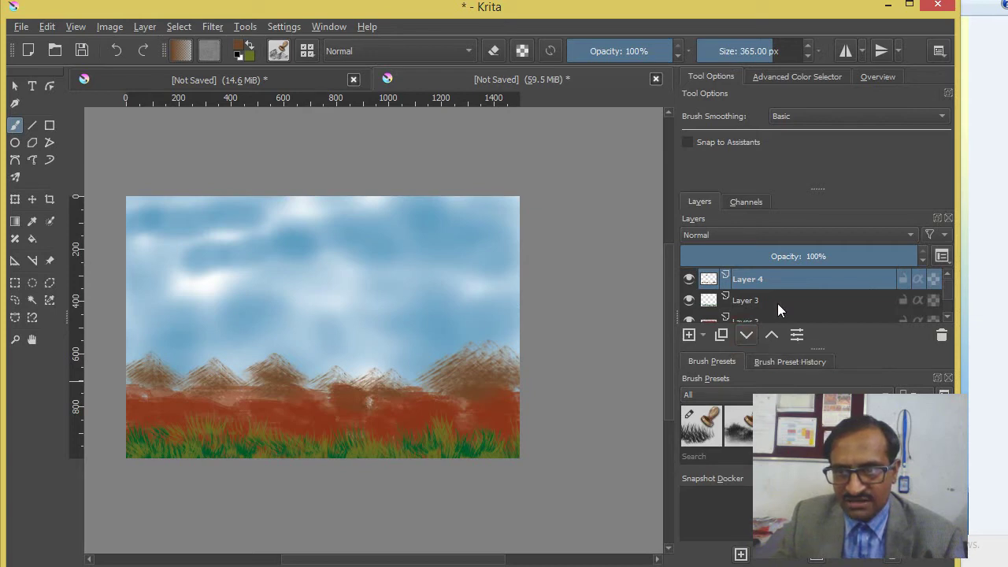
pyautogui.click(745, 336)
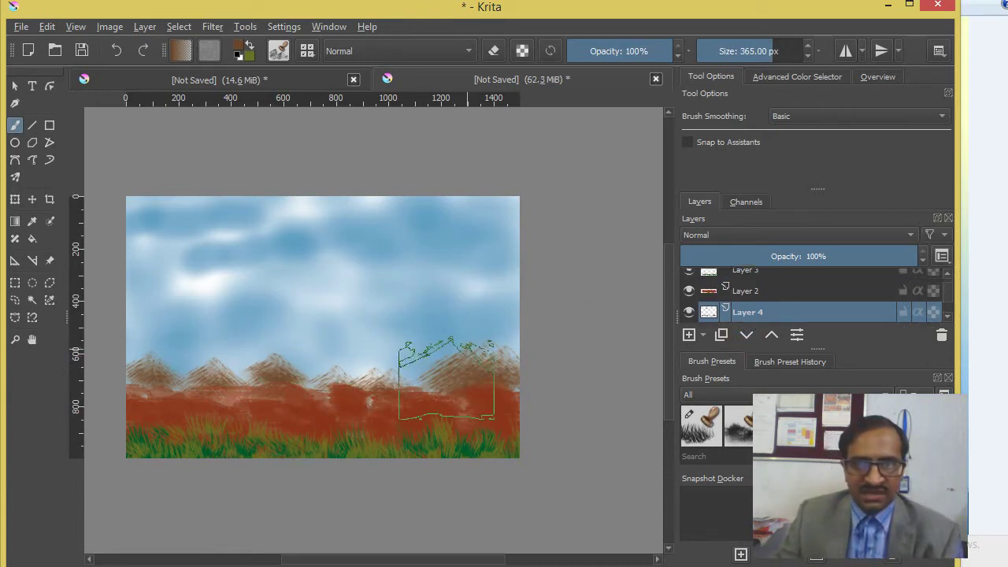
pyautogui.moveTo(428, 358); pyautogui.dragTo(382, 383)
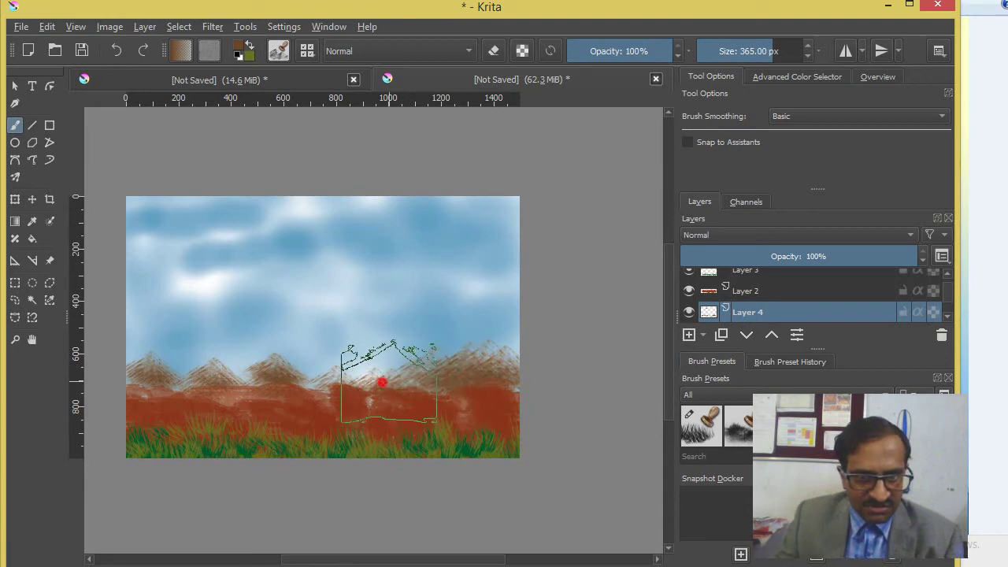
pyautogui.moveTo(381, 383); pyautogui.dragTo(337, 355)
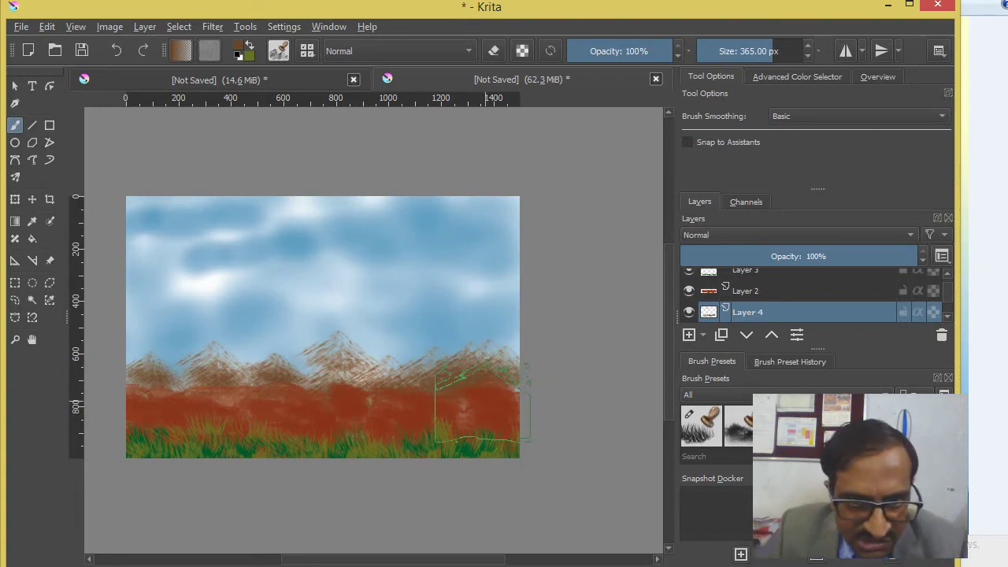
# Add a new empty Layer 5 above the mountains
pyautogui.click(318, 401)
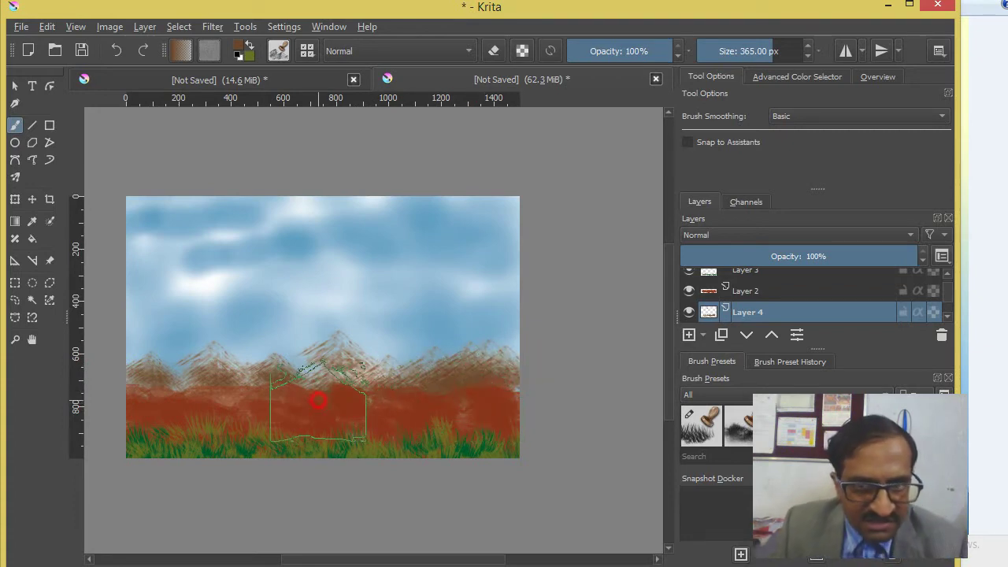
pyautogui.click(689, 335)
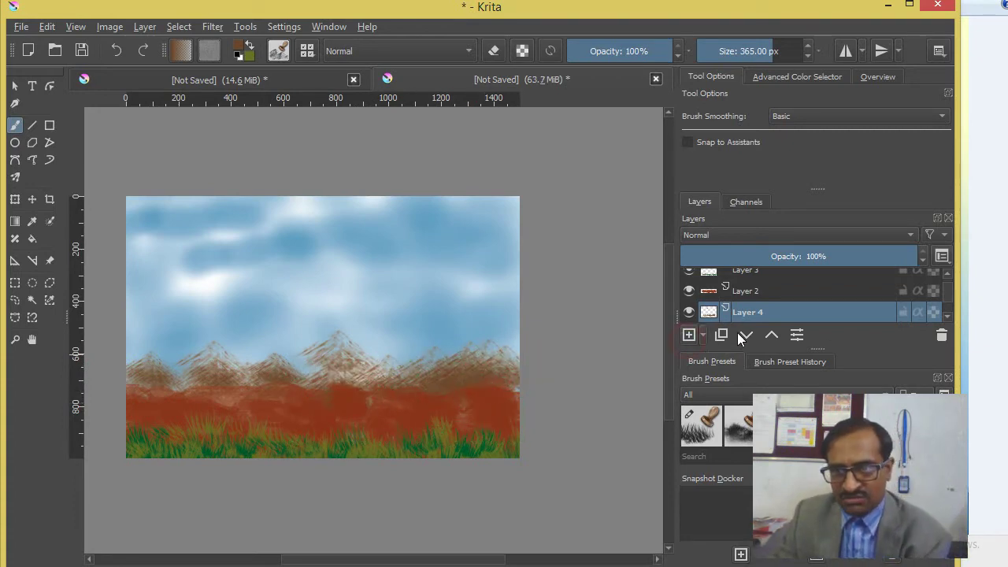
pyautogui.click(689, 335)
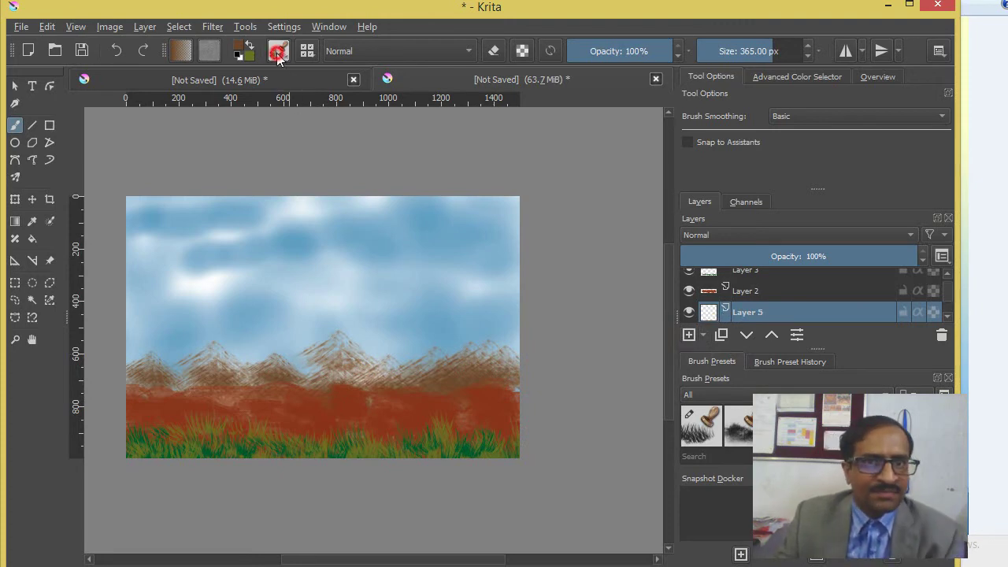
# Choose a foliage stamp brush preset for the bushes
pyautogui.click(278, 50)
pyautogui.click(155, 77)
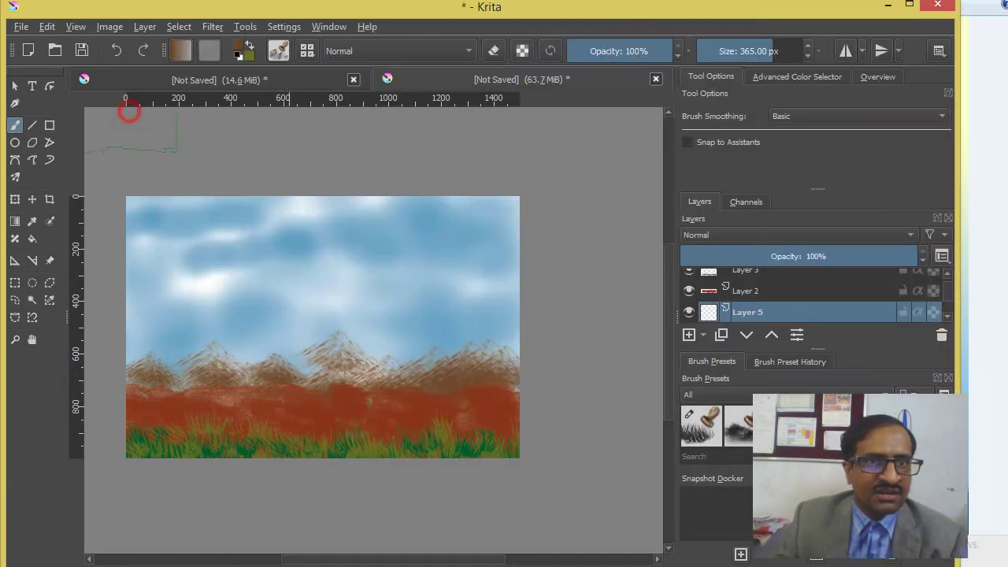
pyautogui.click(275, 56)
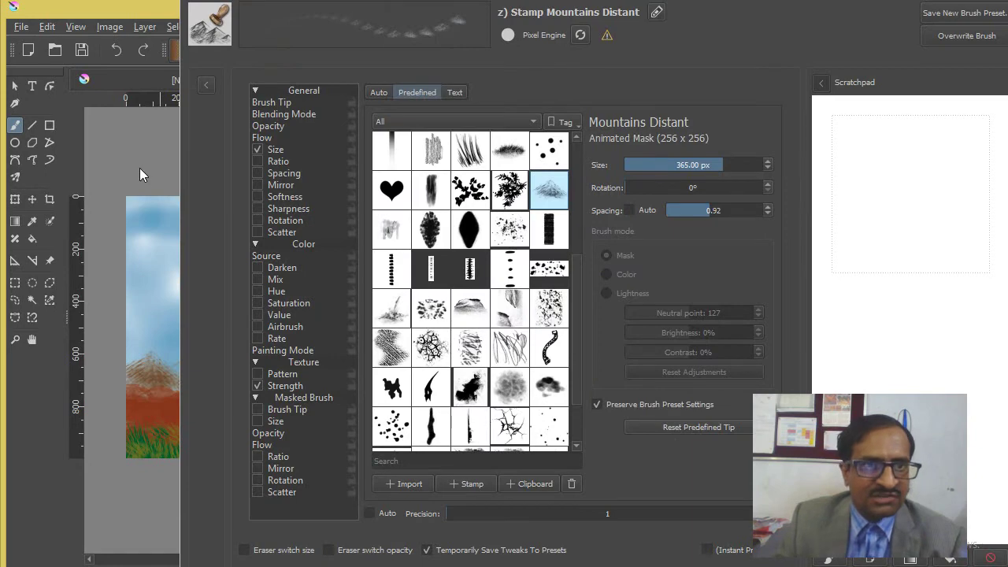
pyautogui.click(139, 168)
pyautogui.click(307, 50)
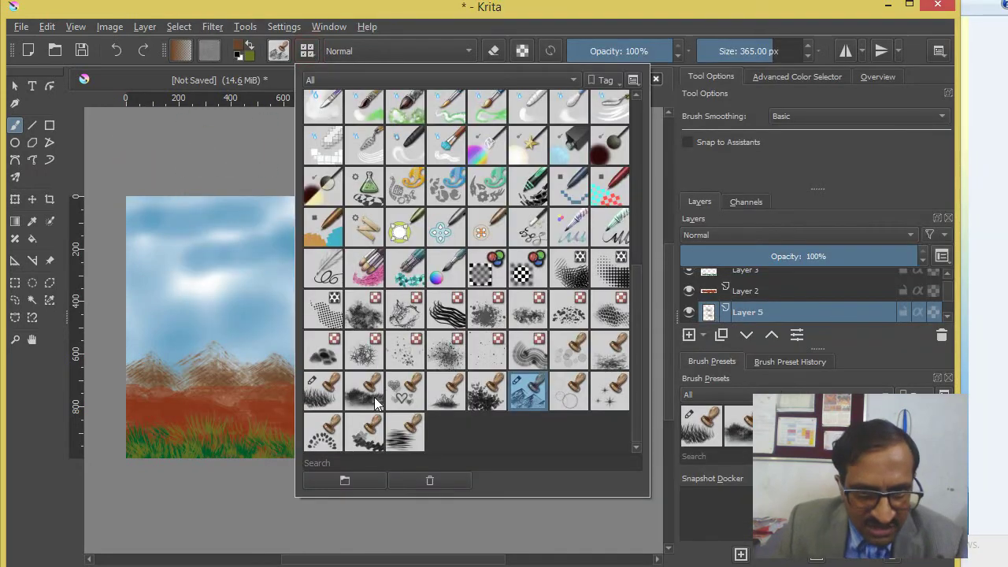
pyautogui.click(375, 403)
pyautogui.click(198, 155)
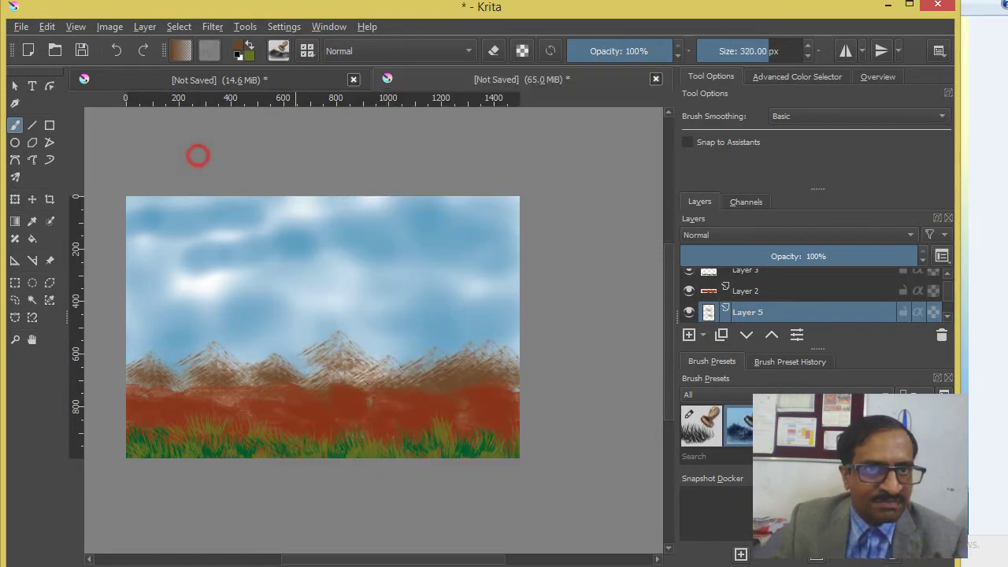
# Paint dark green #004334 bushes along the mountain base with a smaller brush
pyautogui.click(240, 52)
pyautogui.moveTo(369, 189); pyautogui.dragTo(373, 246)
pyautogui.click(572, 480)
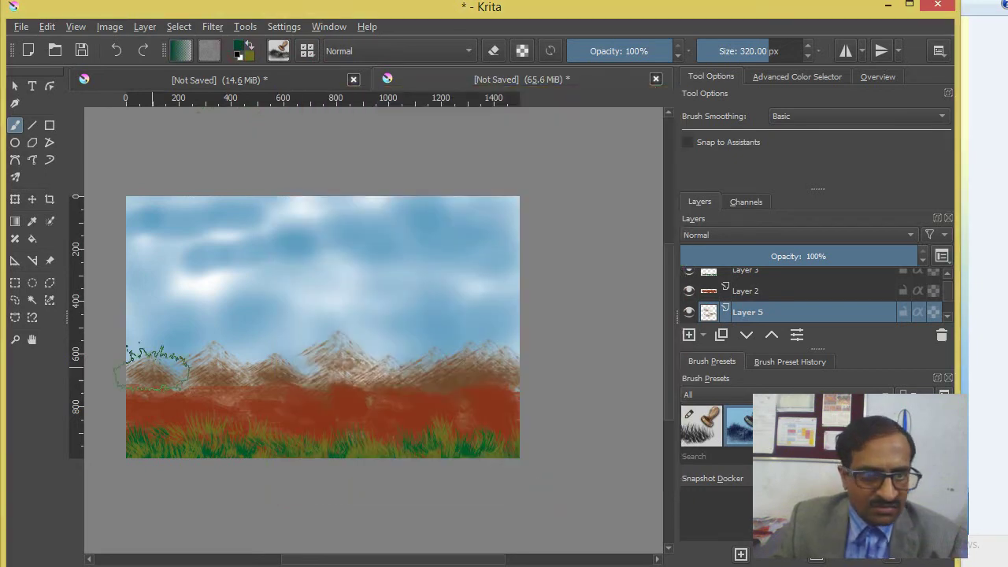
pyautogui.moveTo(228, 380)
pyautogui.mouseDown()
pyautogui.moveTo(149, 394)
pyautogui.moveTo(193, 391)
pyautogui.mouseUp()
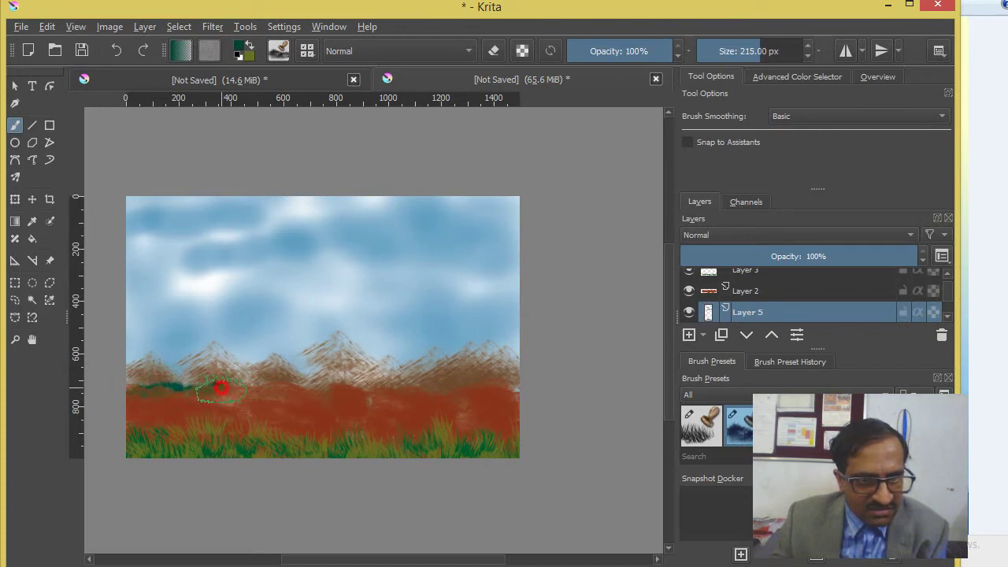
pyautogui.moveTo(279, 385); pyautogui.dragTo(469, 385)
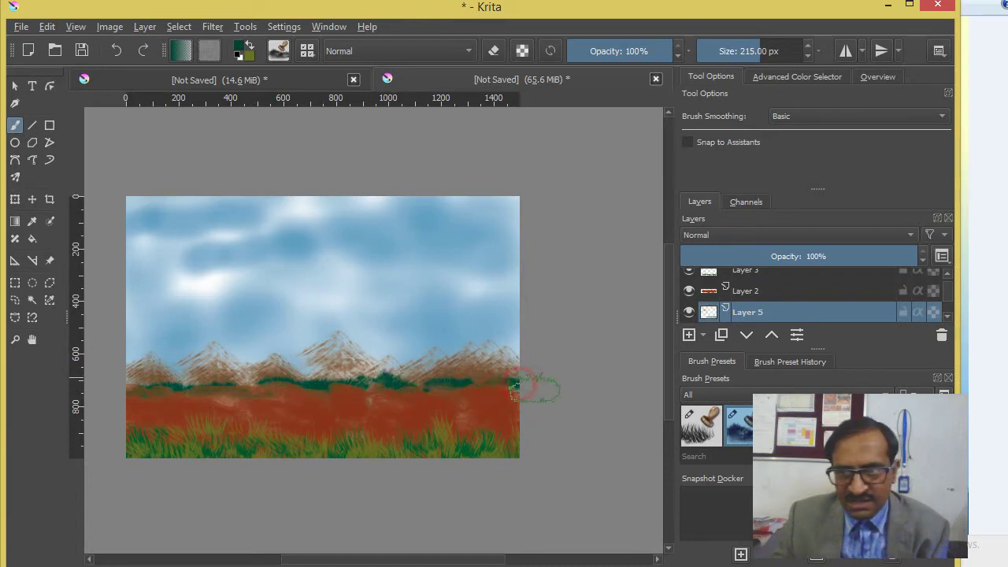
pyautogui.click(775, 334)
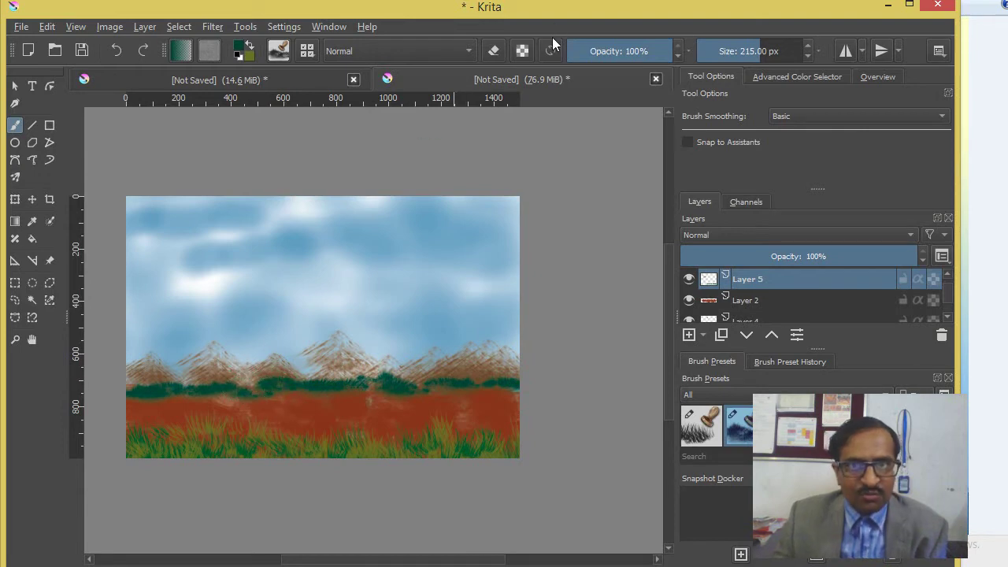
# Lower brush opacity to 42% and paint more bushes across the whole mountain base
pyautogui.moveTo(649, 51); pyautogui.dragTo(632, 57)
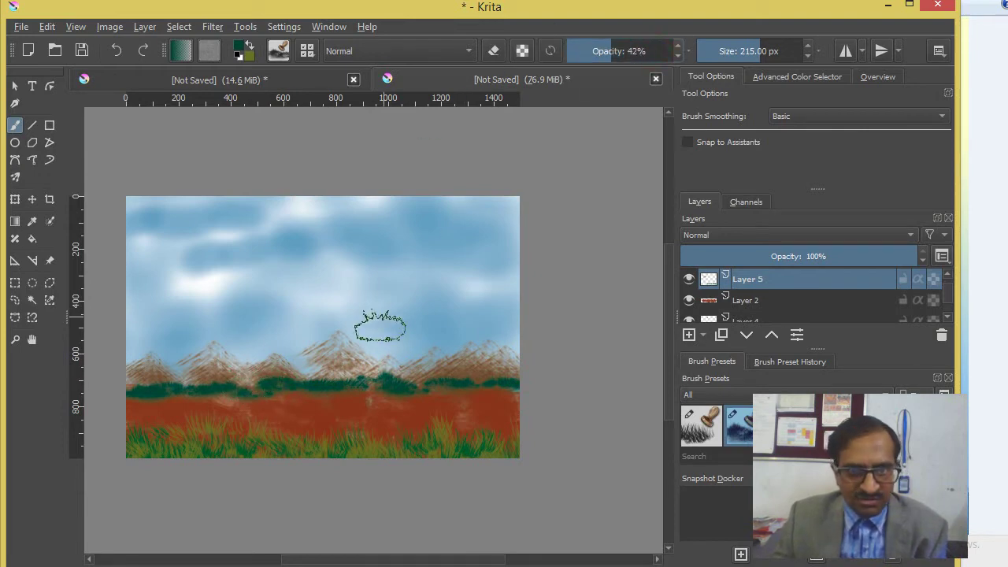
pyautogui.moveTo(366, 380); pyautogui.dragTo(441, 382)
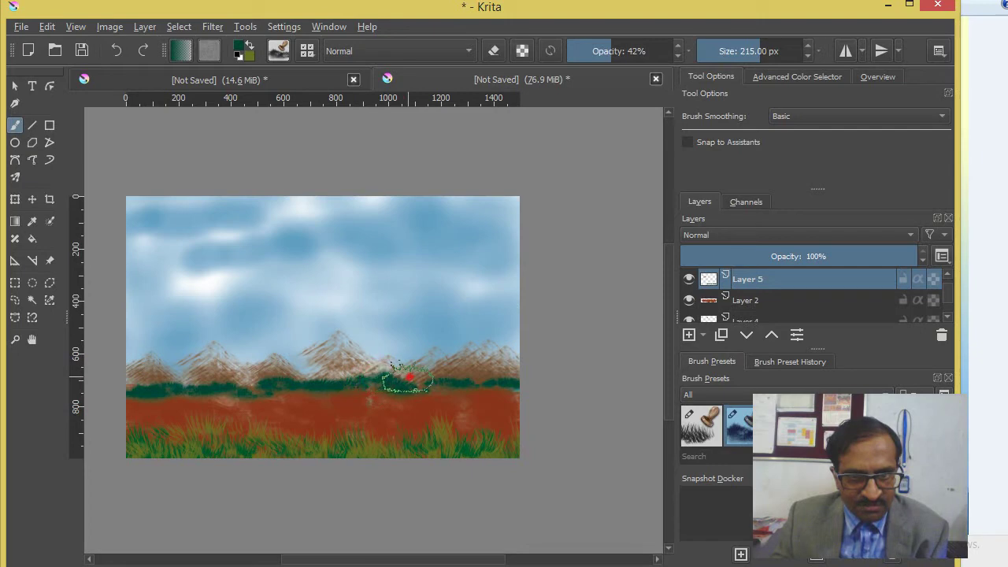
pyautogui.moveTo(510, 380); pyautogui.dragTo(430, 389)
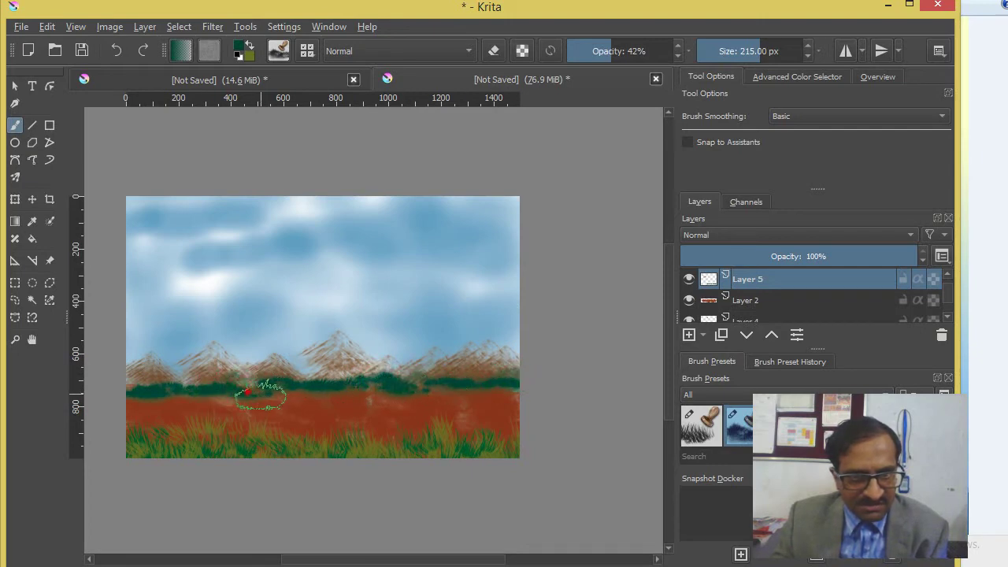
pyautogui.moveTo(197, 391); pyautogui.dragTo(272, 383)
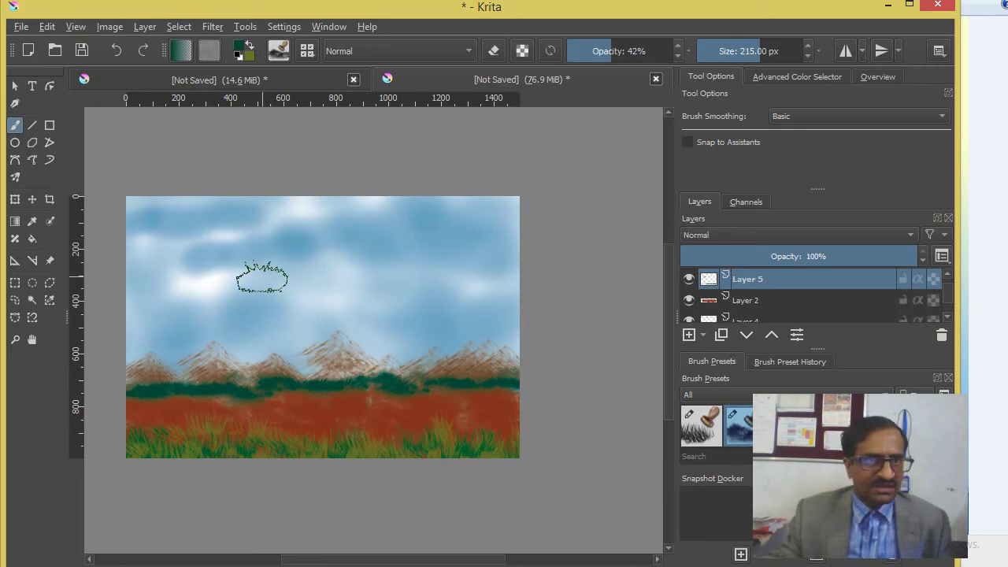
pyautogui.click(14, 85)
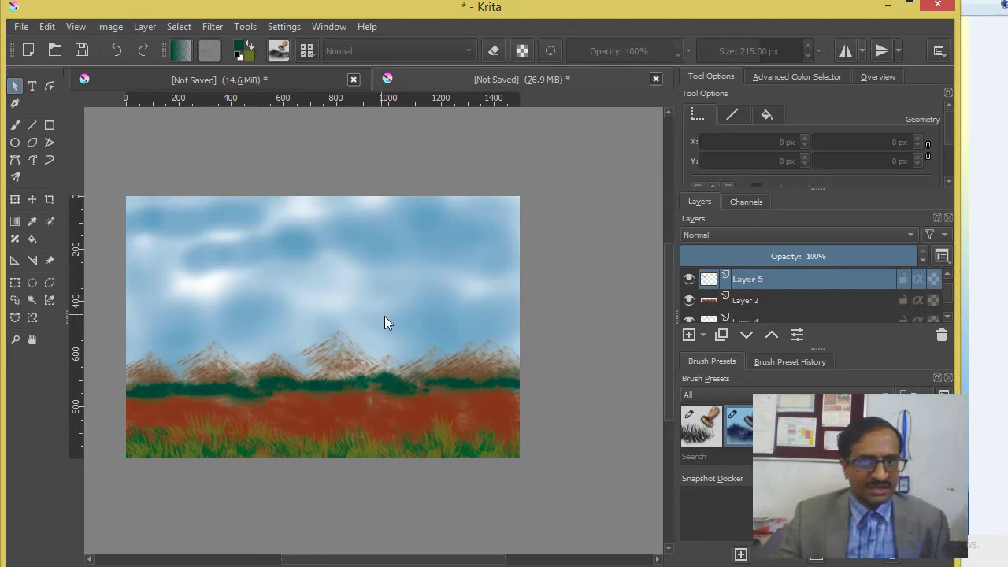
pyautogui.scroll(2, 384, 316)
pyautogui.scroll(-1, 385, 326)
pyautogui.scroll(-1, 385, 328)
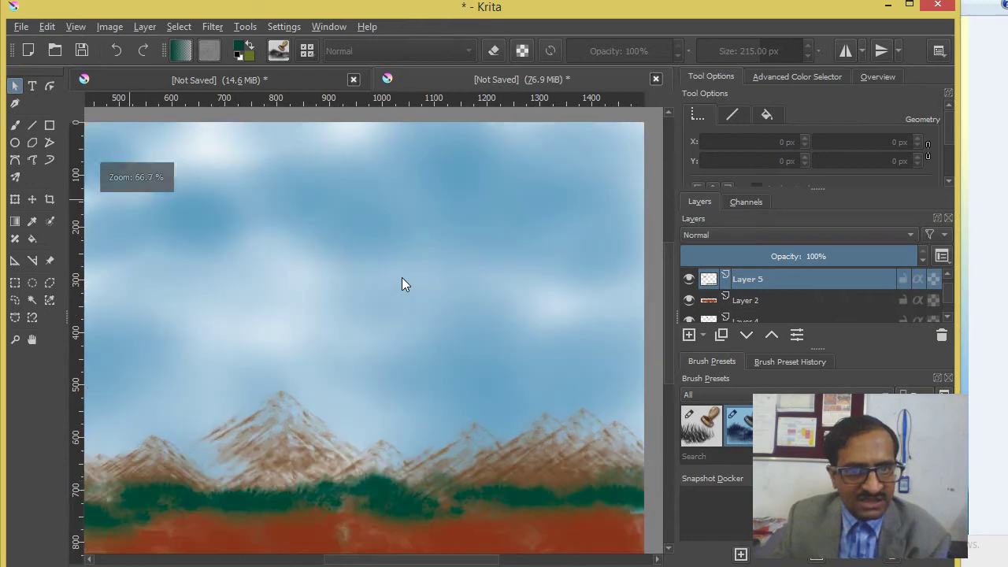
pyautogui.scroll(2, 402, 277)
pyautogui.scroll(-1, 405, 293)
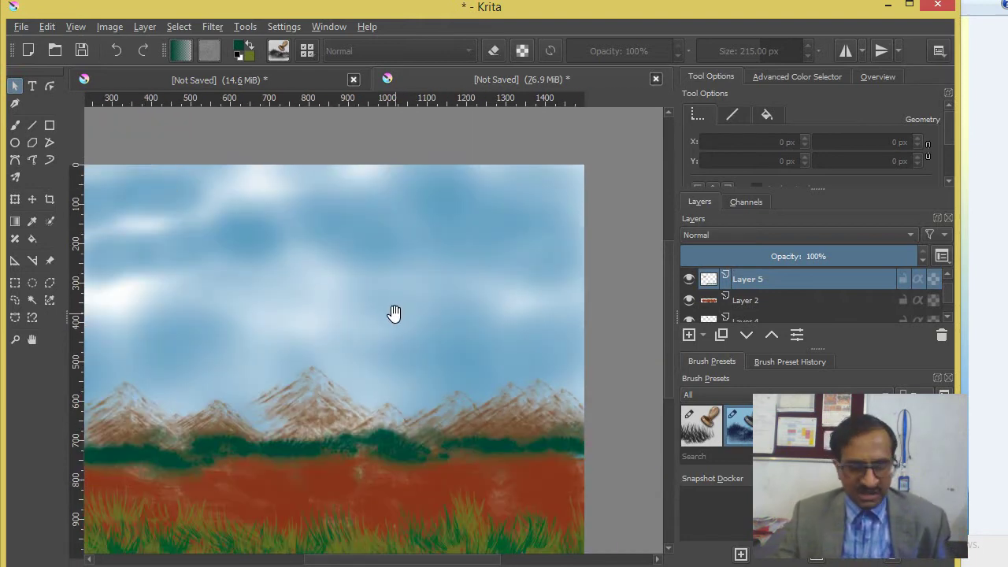
pyautogui.moveTo(368, 319)
pyautogui.mouseDown()
pyautogui.moveTo(485, 292)
pyautogui.moveTo(407, 329)
pyautogui.moveTo(399, 322)
pyautogui.moveTo(429, 339)
pyautogui.mouseUp()
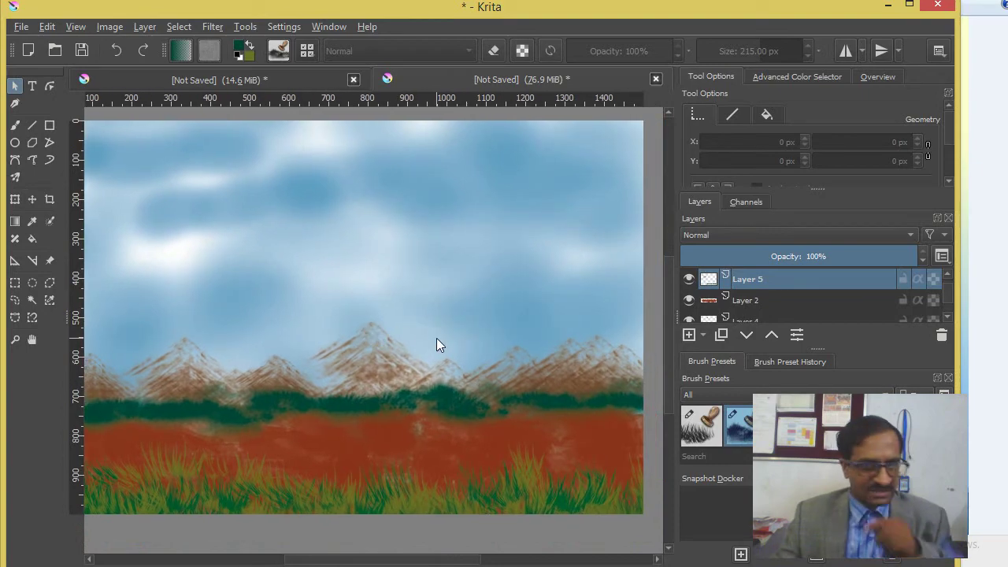
pyautogui.scroll(2, 436, 338)
pyautogui.scroll(1, 437, 315)
pyautogui.scroll(-3, 439, 311)
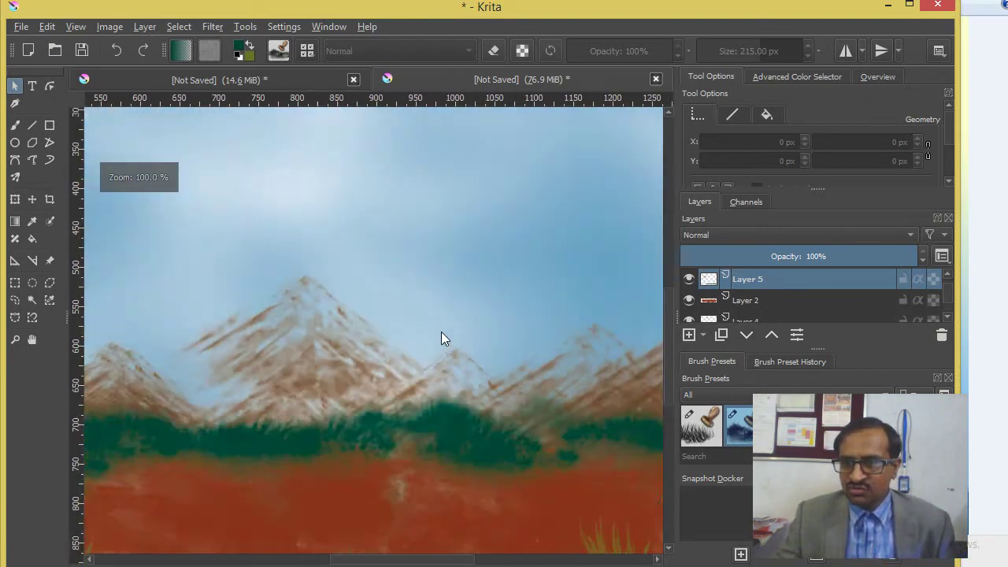
pyautogui.scroll(1, 442, 334)
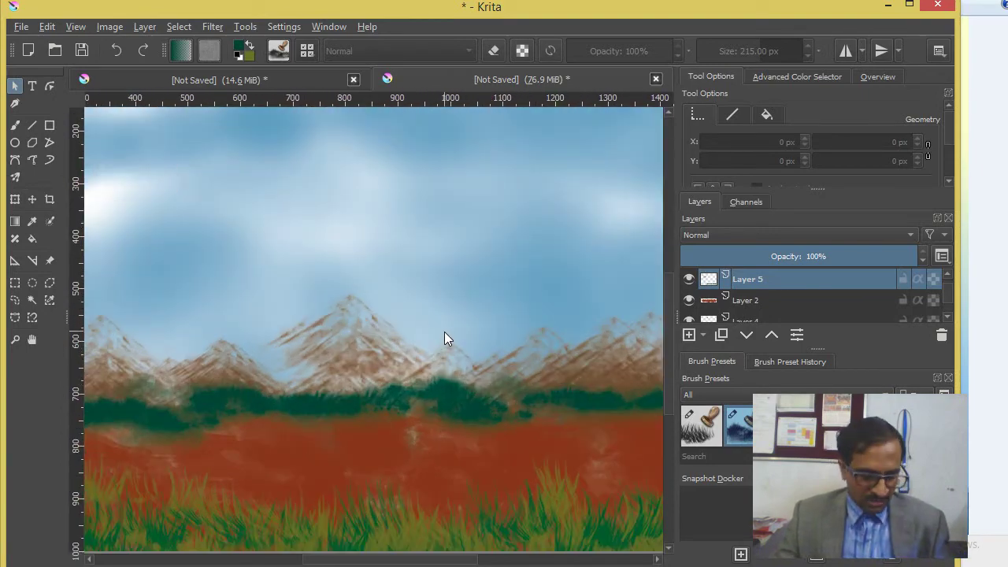
pyautogui.moveTo(313, 400); pyautogui.dragTo(480, 336)
pyautogui.moveTo(284, 378)
pyautogui.mouseDown()
pyautogui.moveTo(349, 375)
pyautogui.moveTo(459, 400)
pyautogui.mouseUp()
pyautogui.moveTo(564, 402); pyautogui.dragTo(386, 407)
pyautogui.moveTo(418, 461)
pyautogui.mouseDown()
pyautogui.moveTo(452, 396)
pyautogui.moveTo(545, 408)
pyautogui.mouseUp()
pyautogui.moveTo(326, 326); pyautogui.dragTo(522, 281)
pyautogui.moveTo(383, 295)
pyautogui.mouseDown()
pyautogui.moveTo(478, 291)
pyautogui.moveTo(542, 334)
pyautogui.mouseUp()
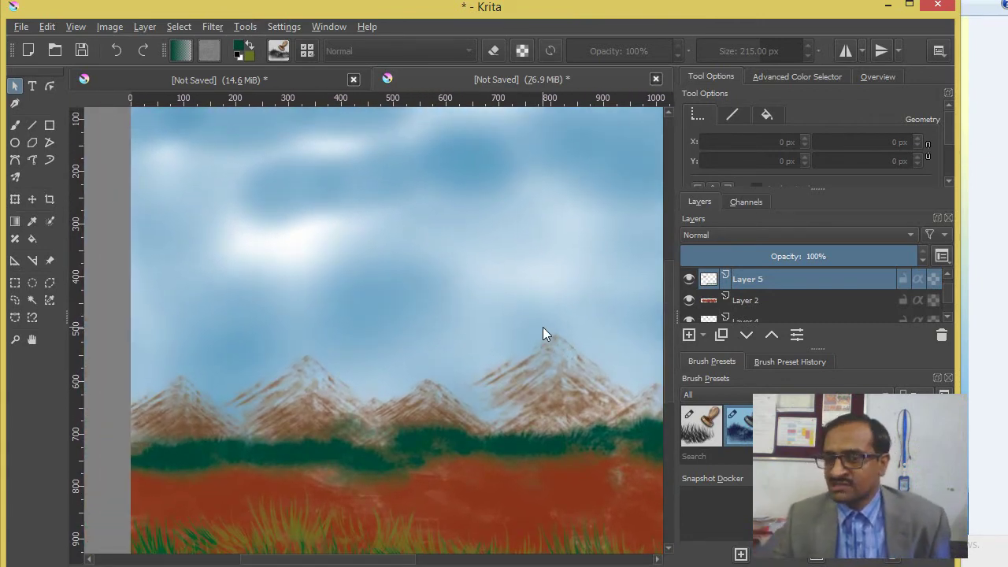
pyautogui.press('b')
pyautogui.click(687, 337)
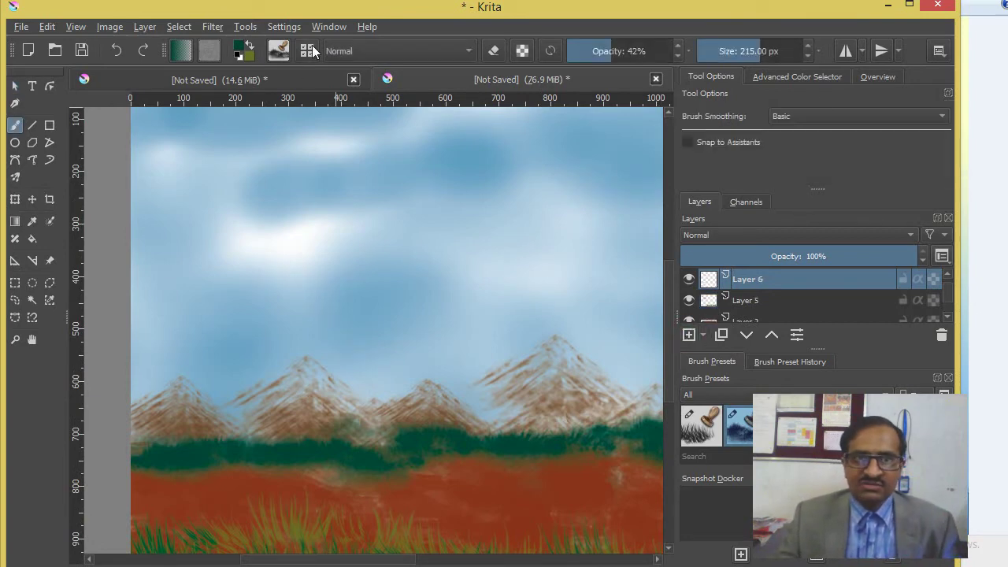
# Try out the Blender Knife Edge brush preset on the canvas
pyautogui.click(309, 50)
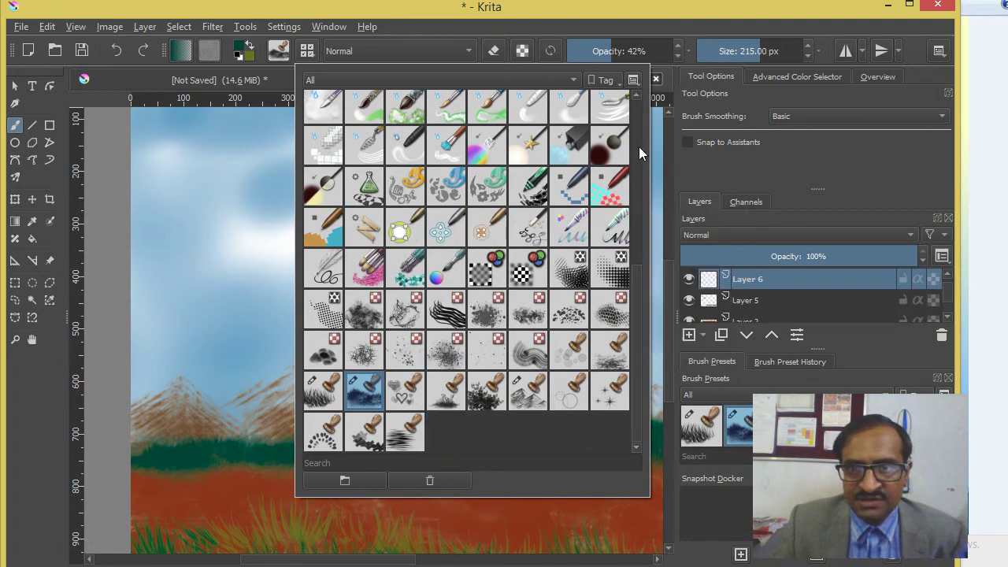
pyautogui.click(611, 108)
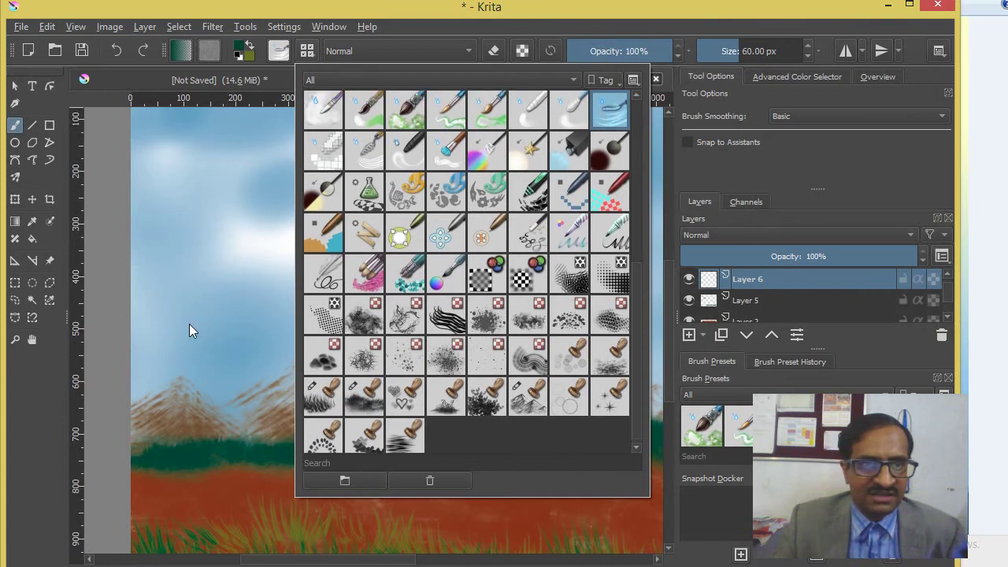
pyautogui.click(190, 323)
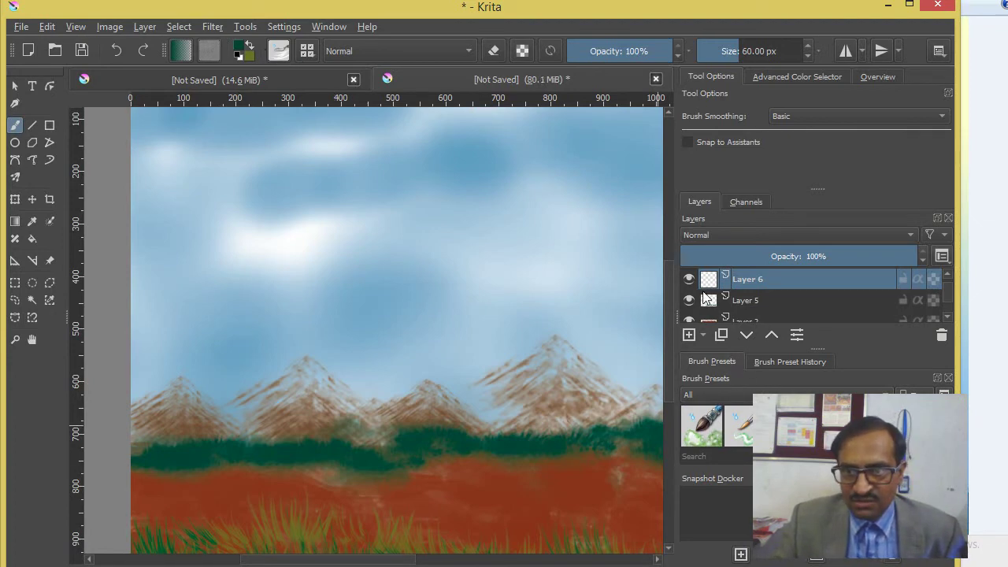
pyautogui.click(475, 280)
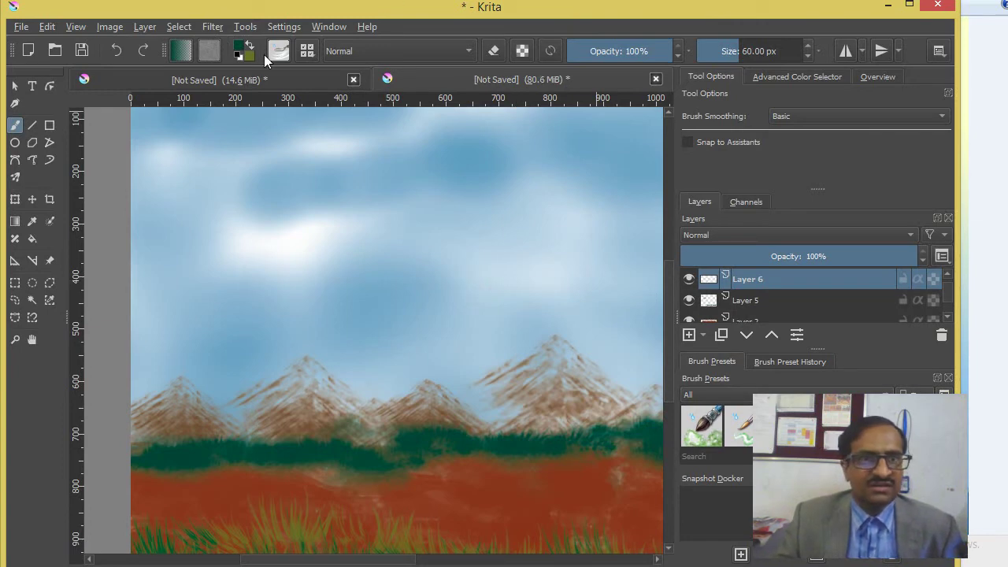
pyautogui.click(284, 60)
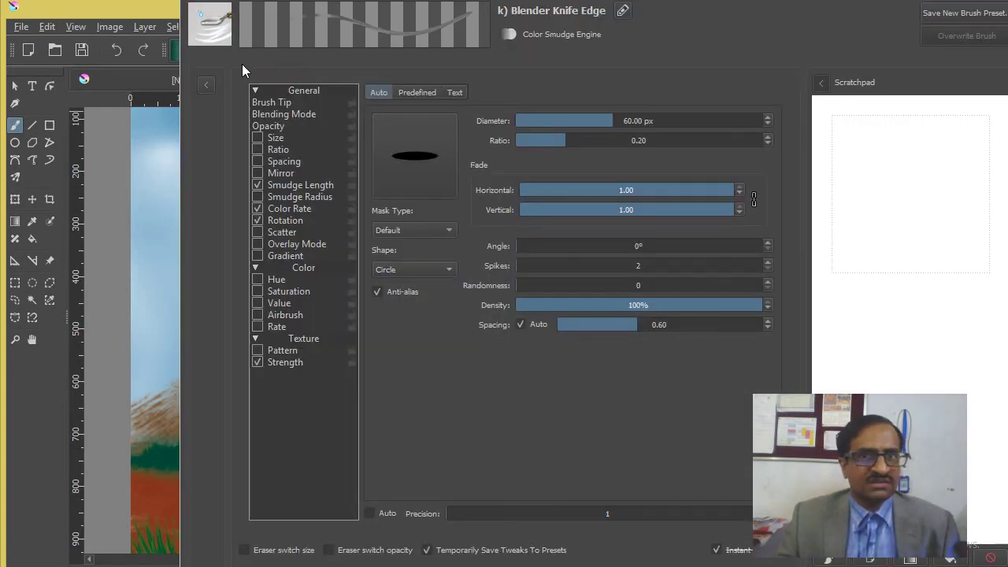
pyautogui.press('Escape')
# Choose a leafy foliage stamp preset, undo its test dab, and shrink it to 144 px
pyautogui.click(305, 52)
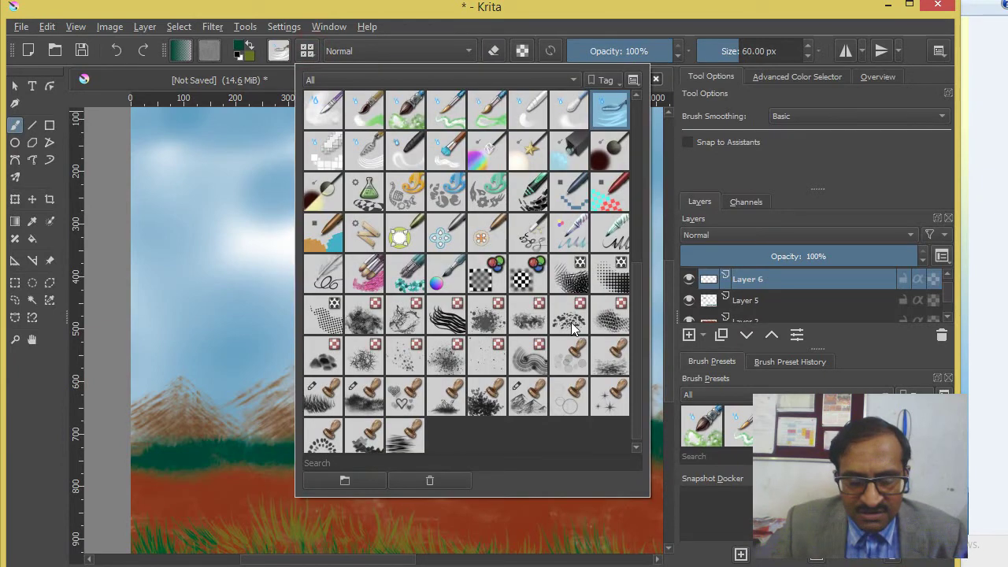
pyautogui.click(605, 361)
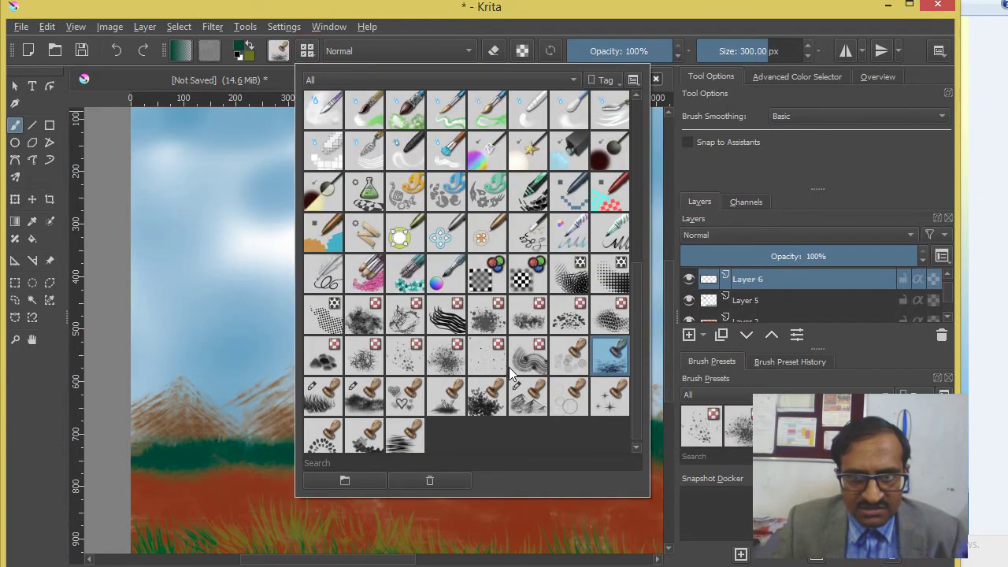
pyautogui.click(176, 340)
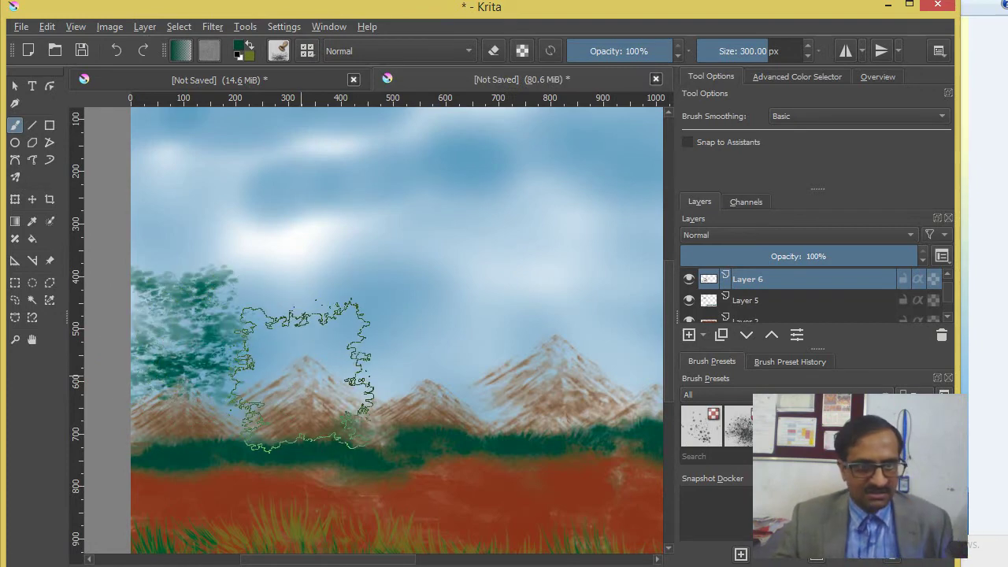
pyautogui.hotkey('ctrl', 'z')
pyautogui.moveTo(221, 394); pyautogui.dragTo(240, 448)
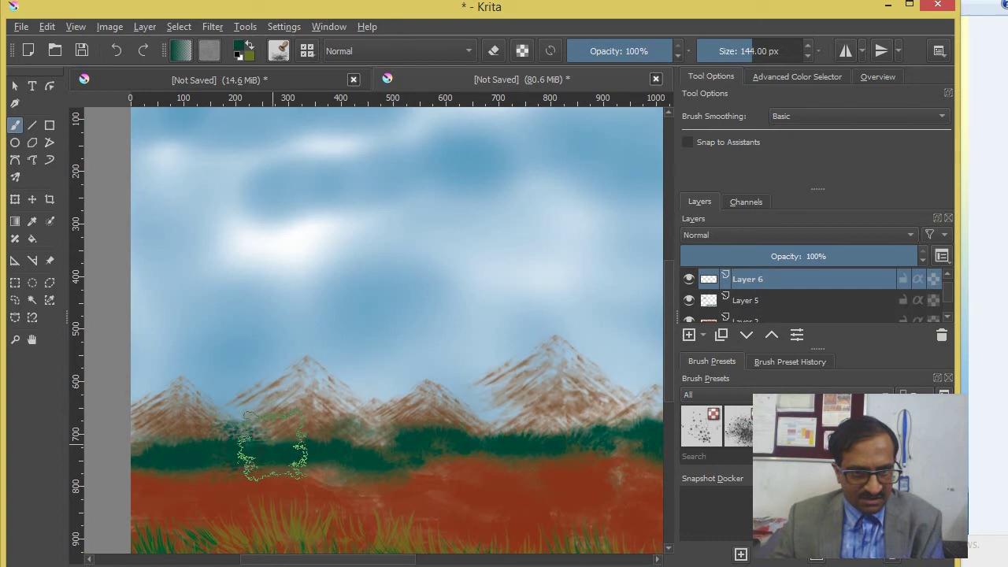
pyautogui.click(240, 49)
# Set the colour to a lighter olive green and shrink the brush to 84 px
pyautogui.click(342, 176)
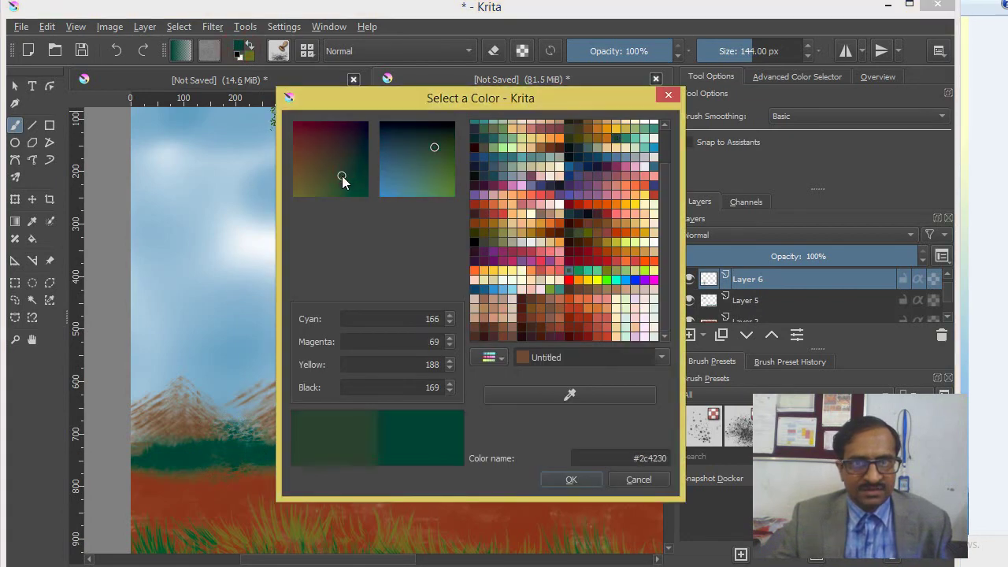
pyautogui.click(447, 171)
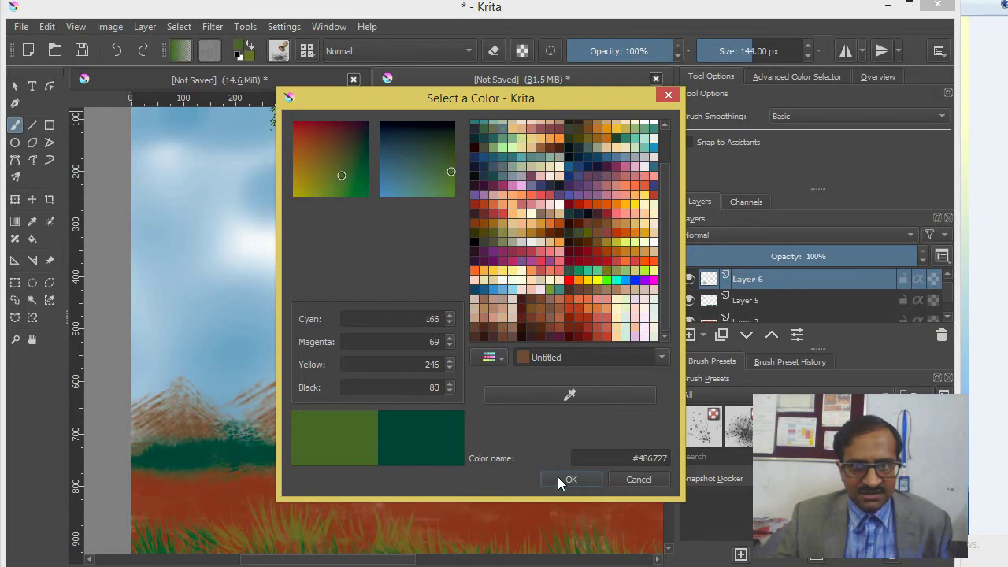
pyautogui.click(568, 480)
pyautogui.press('[')
pyautogui.press('[')
# Dab lighter olive foliage texture along the bush band from left to right
pyautogui.moveTo(174, 446)
pyautogui.mouseDown()
pyautogui.moveTo(202, 477)
pyautogui.moveTo(218, 450)
pyautogui.moveTo(503, 441)
pyautogui.mouseUp()
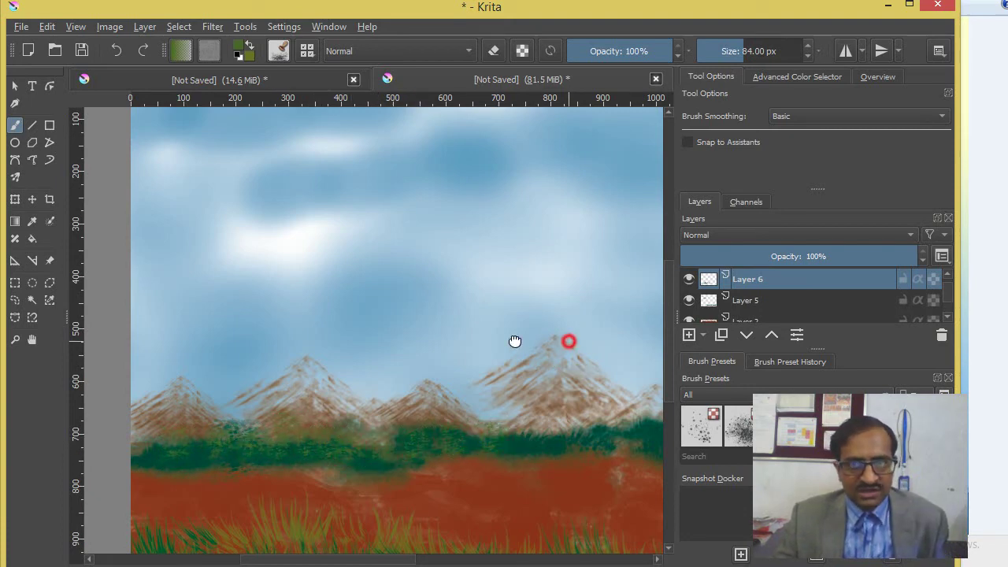
pyautogui.moveTo(515, 341); pyautogui.dragTo(352, 341)
pyautogui.moveTo(400, 448); pyautogui.dragTo(581, 451)
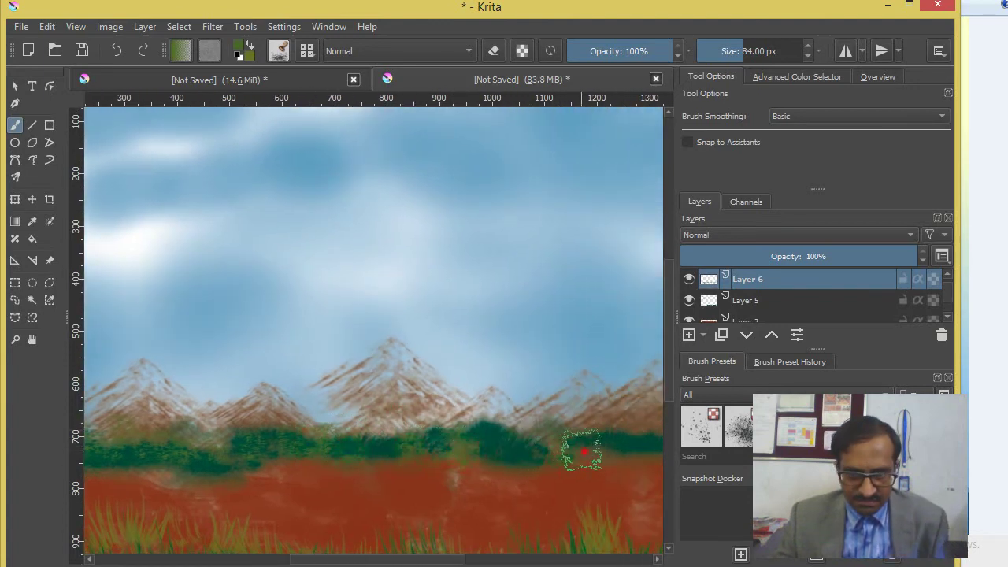
pyautogui.moveTo(396, 392)
pyautogui.mouseDown()
pyautogui.moveTo(398, 333)
pyautogui.moveTo(590, 333)
pyautogui.moveTo(443, 360)
pyautogui.moveTo(365, 358)
pyautogui.mouseUp()
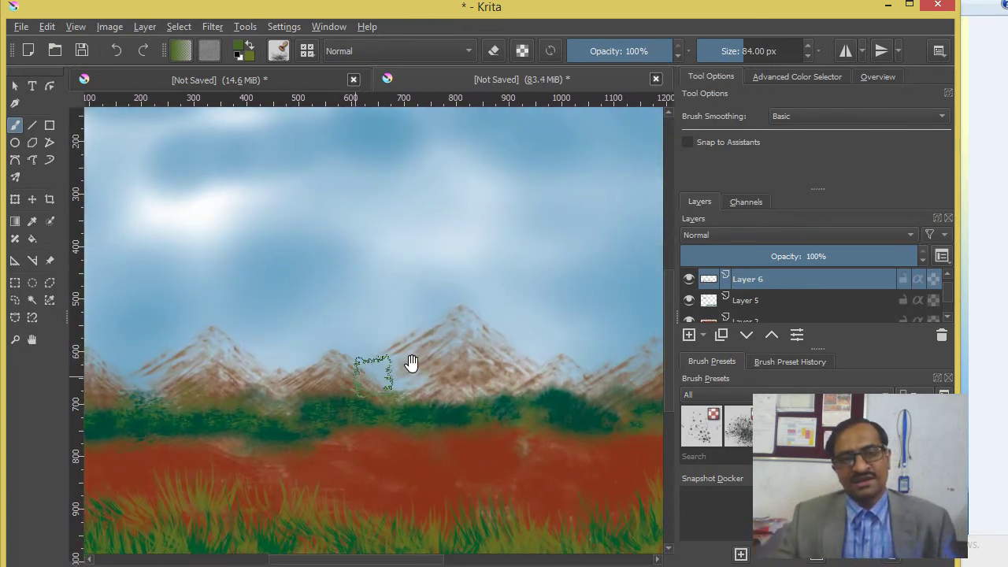
pyautogui.moveTo(383, 279)
pyautogui.mouseDown()
pyautogui.moveTo(496, 377)
pyautogui.moveTo(483, 361)
pyautogui.mouseUp()
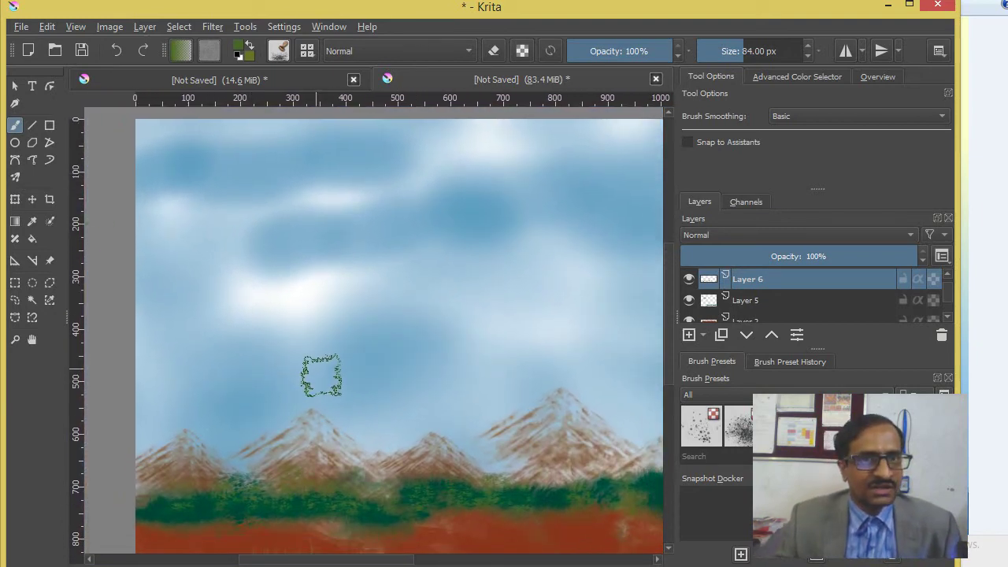
pyautogui.click(307, 52)
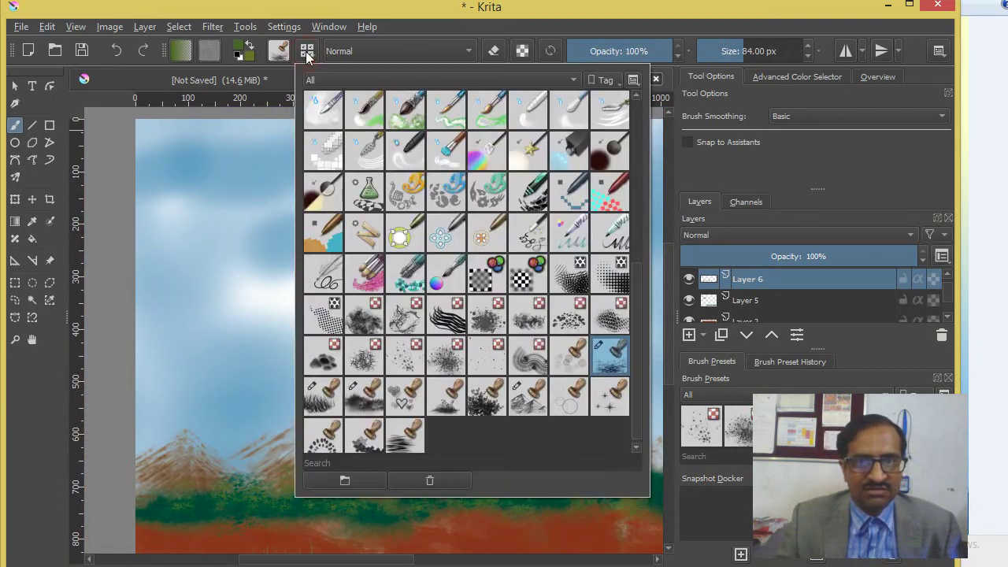
# Paint leafy tree-branch foliage into the sky's top-left corner
pyautogui.click(393, 330)
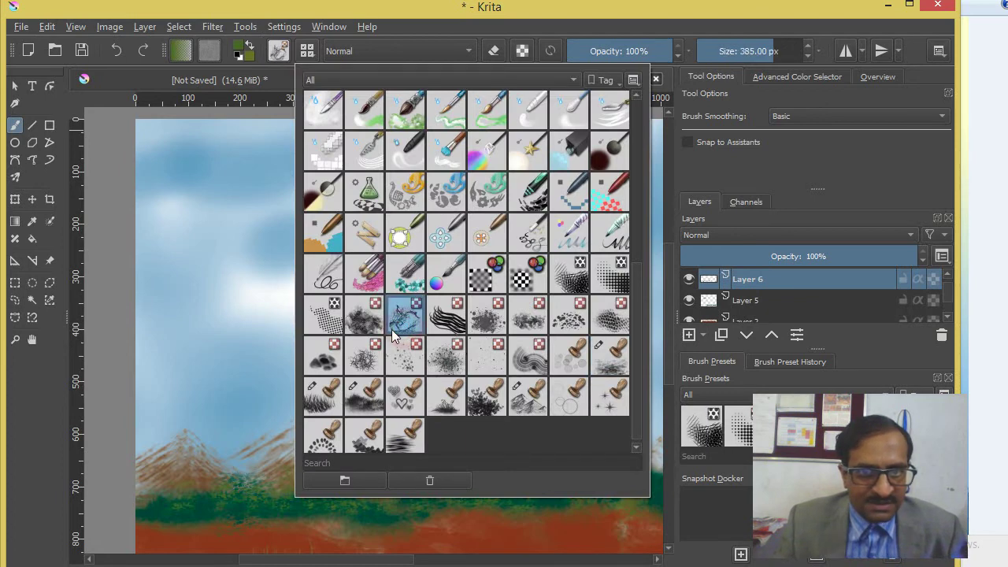
pyautogui.moveTo(252, 300); pyautogui.dragTo(284, 370)
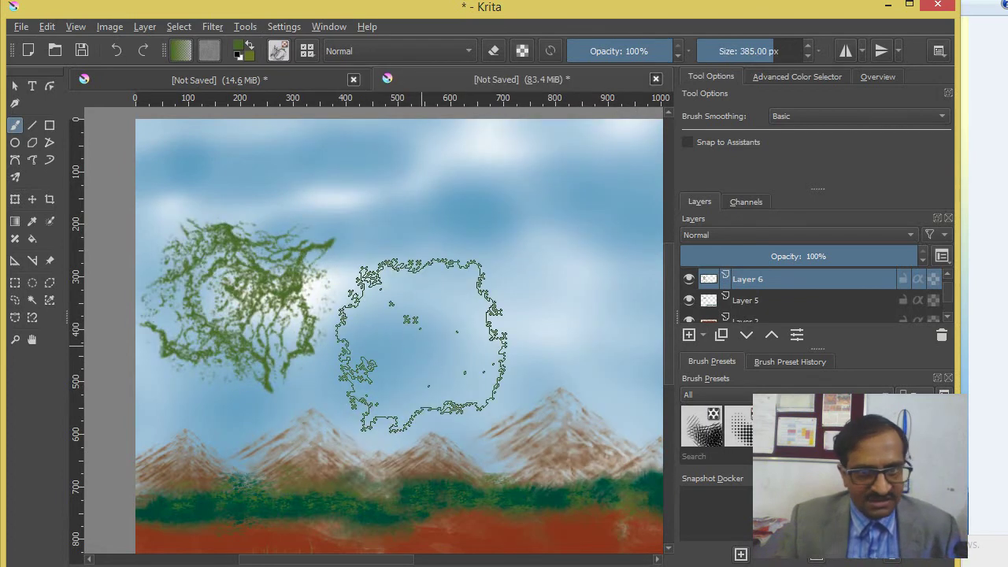
pyautogui.hotkey('ctrl', 'z')
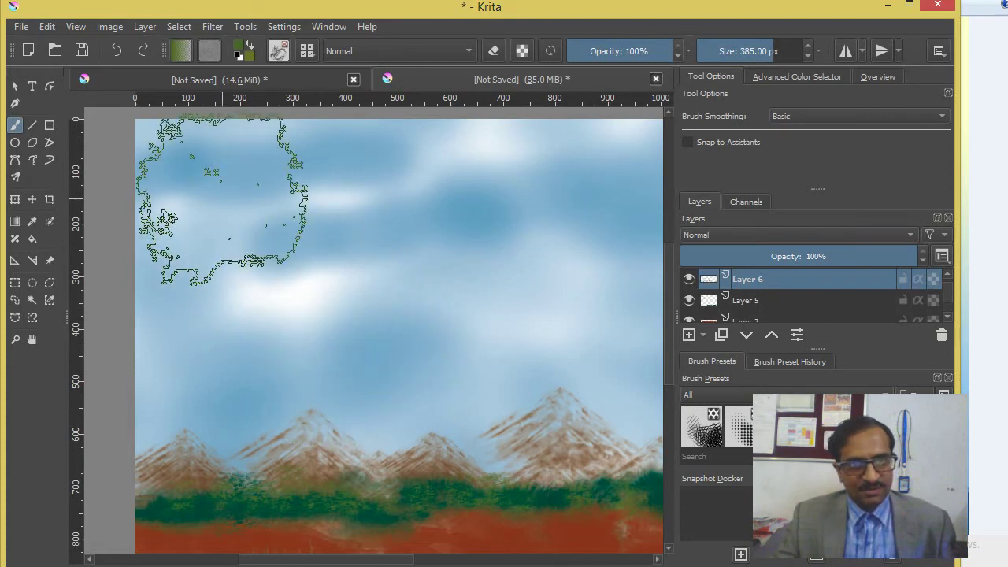
pyautogui.moveTo(122, 148)
pyautogui.mouseDown()
pyautogui.moveTo(116, 177)
pyautogui.moveTo(92, 169)
pyautogui.moveTo(100, 221)
pyautogui.mouseUp()
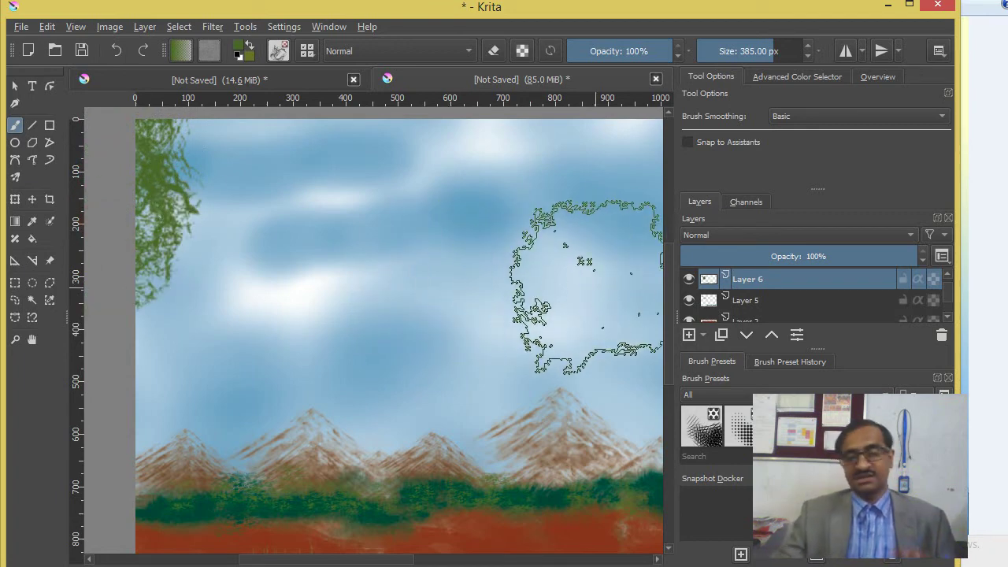
pyautogui.moveTo(555, 264)
pyautogui.mouseDown()
pyautogui.moveTo(336, 291)
pyautogui.moveTo(99, 304)
pyautogui.mouseUp()
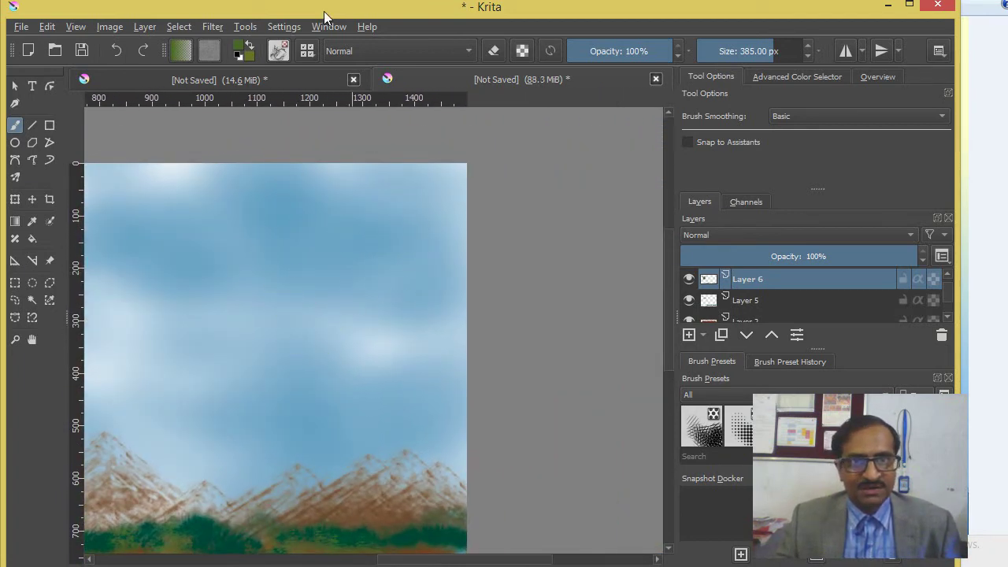
# Switch to a 200 px grass stamp preset, undoing its test stroke
pyautogui.click(308, 52)
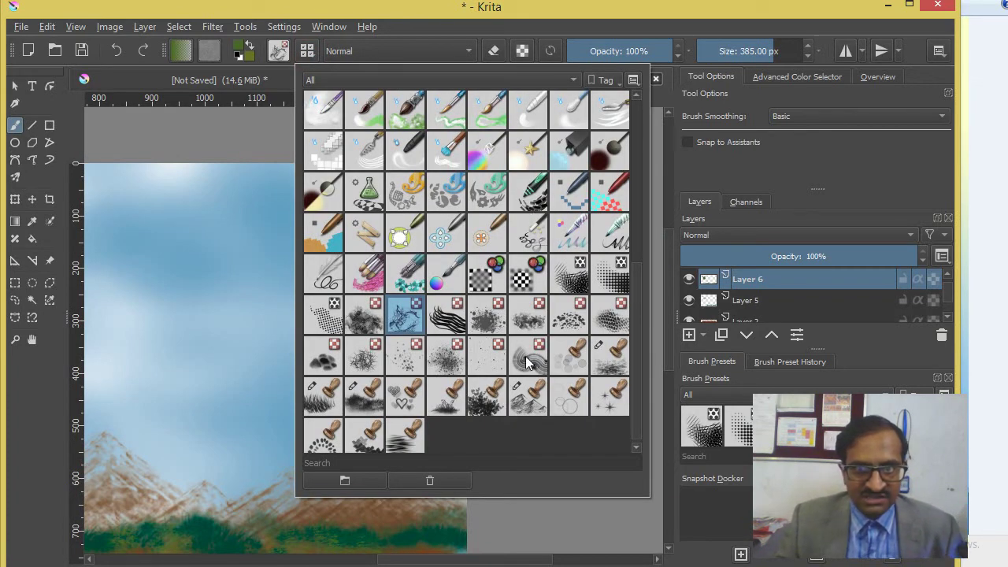
pyautogui.click(453, 399)
pyautogui.moveTo(215, 262); pyautogui.dragTo(267, 266)
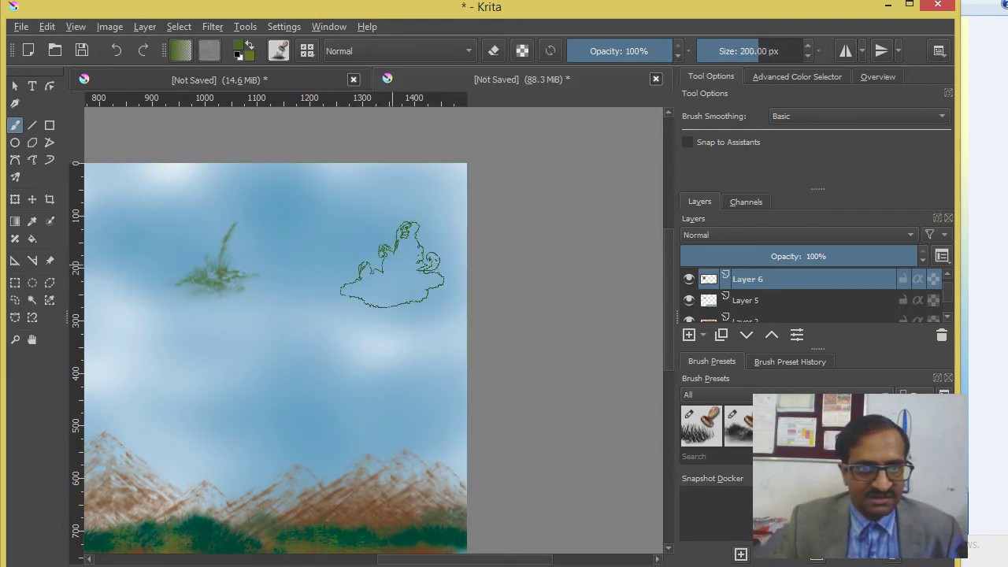
pyautogui.hotkey('ctrl', 'z')
pyautogui.moveTo(318, 365); pyautogui.dragTo(516, 146)
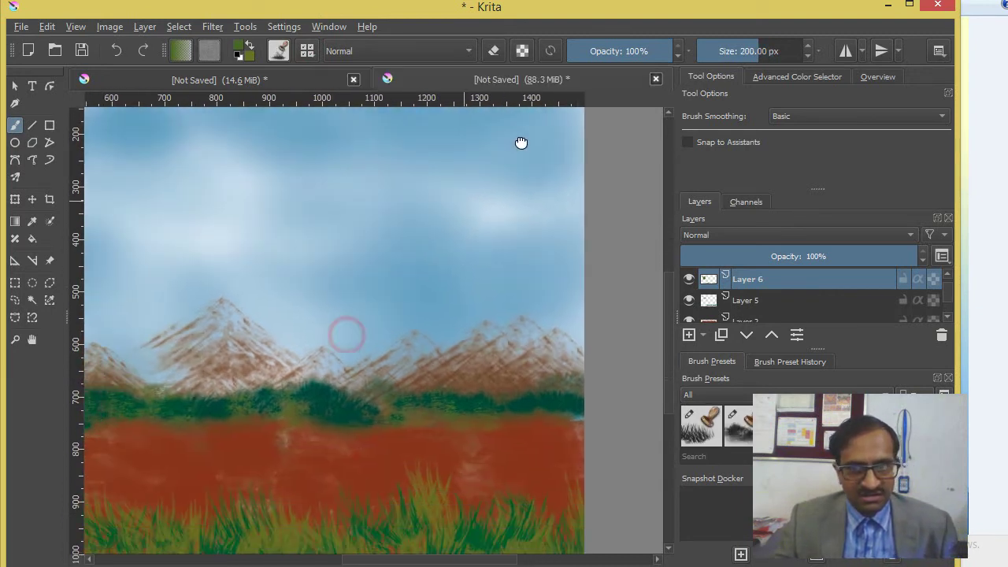
pyautogui.click(690, 336)
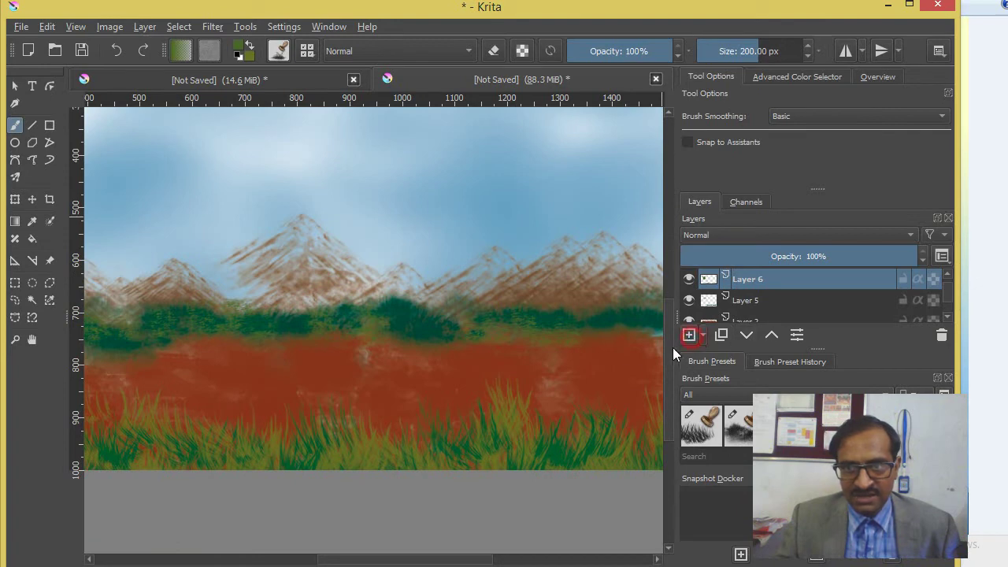
# Paint extra grass blades and a tuft across the lower rust ground on Layer 7
pyautogui.moveTo(630, 417); pyautogui.dragTo(610, 406)
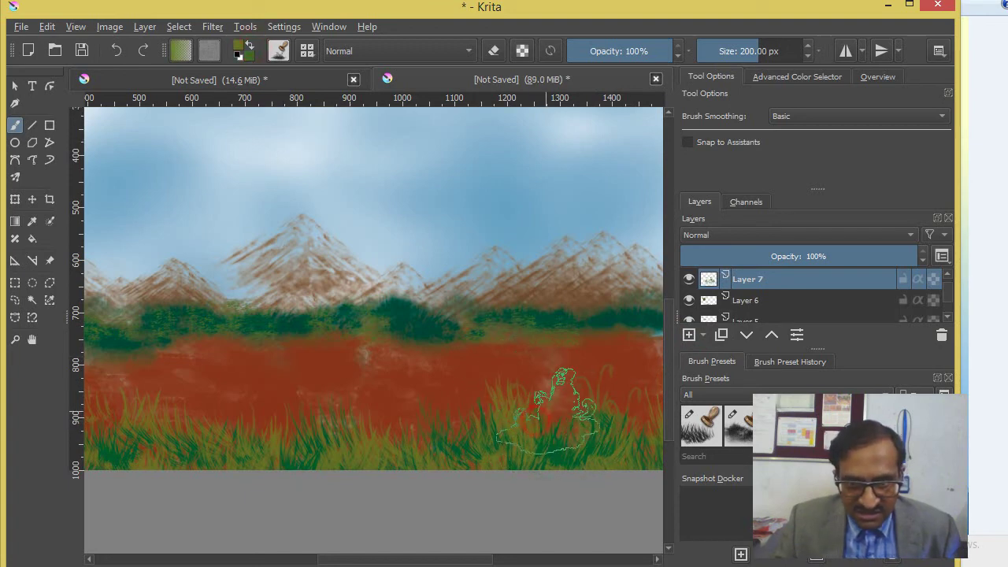
pyautogui.click(362, 422)
pyautogui.moveTo(236, 390); pyautogui.dragTo(338, 400)
pyautogui.moveTo(227, 426); pyautogui.dragTo(307, 429)
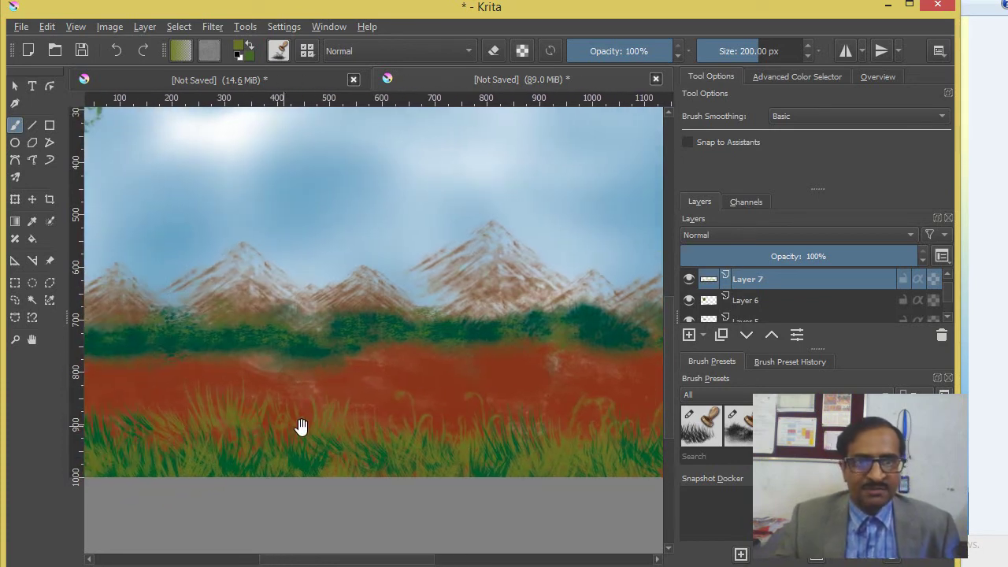
pyautogui.click(240, 49)
# Switch to dark green #00482a and paint grass blades at the lower left
pyautogui.click(363, 160)
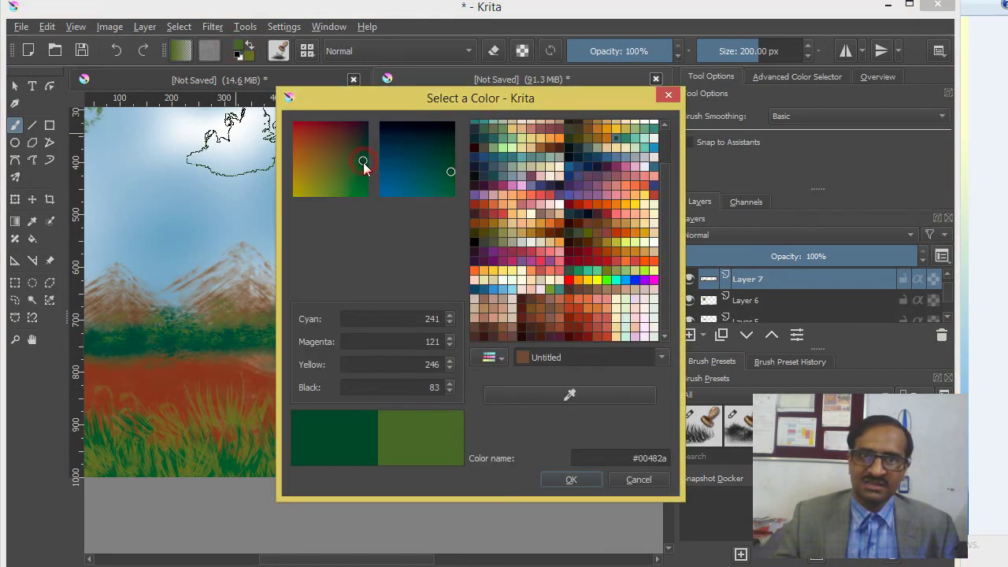
pyautogui.click(567, 478)
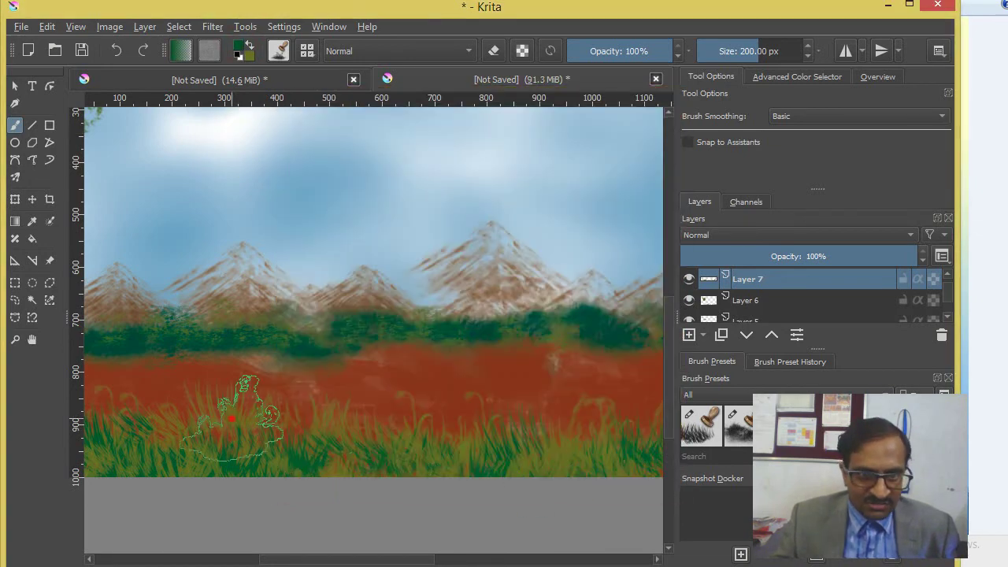
pyautogui.moveTo(299, 438); pyautogui.dragTo(418, 425)
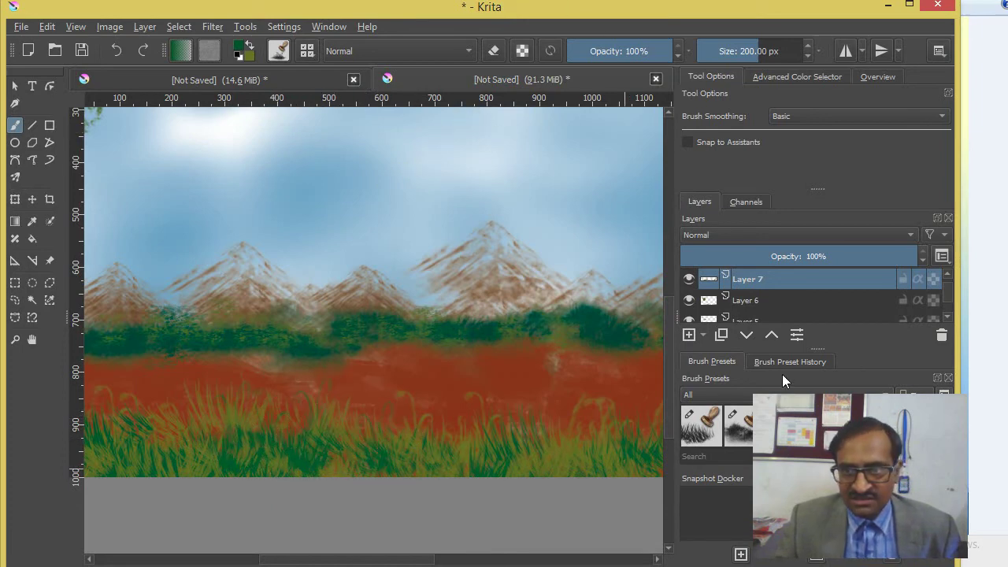
# Hide Layer 7, dab paint into the red ground, and zoom out to see more
pyautogui.click(689, 279)
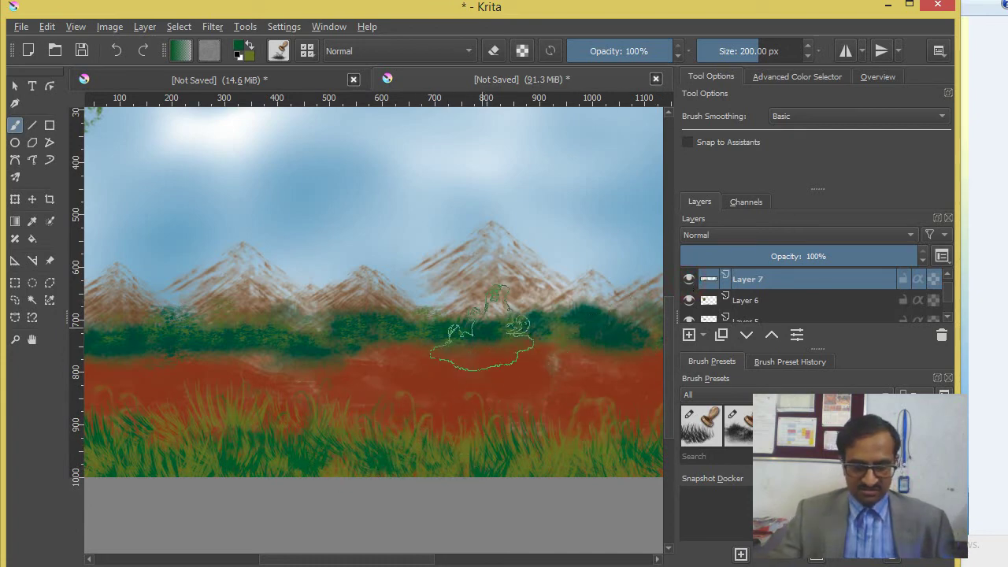
pyautogui.click(524, 367)
pyautogui.press('-')
pyautogui.moveTo(539, 403); pyautogui.dragTo(508, 421)
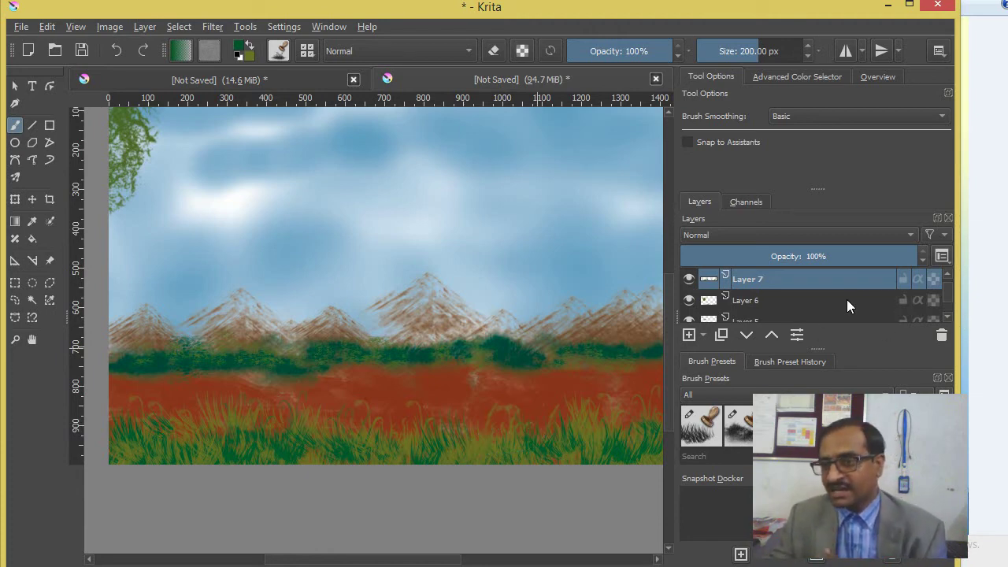
# Compare Layer 7 on and off, then hide mountain Layer 4 and zoom out to fit the image
pyautogui.click(690, 279)
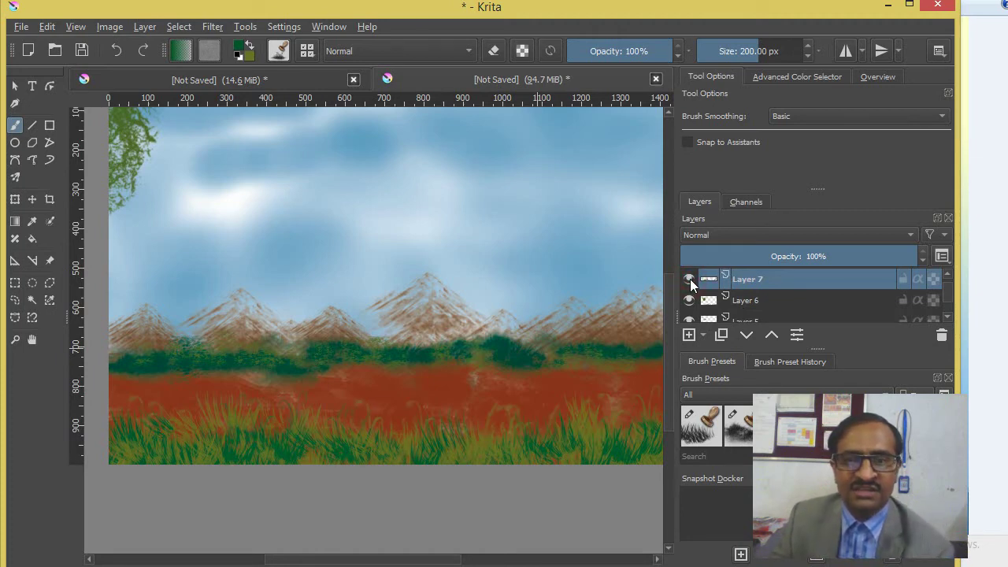
pyautogui.click(690, 279)
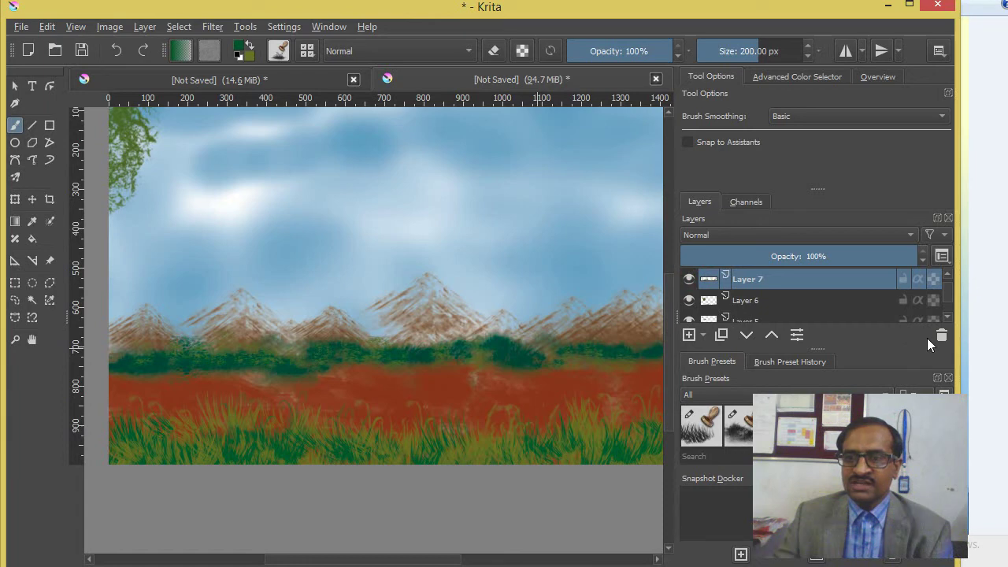
pyautogui.click(689, 280)
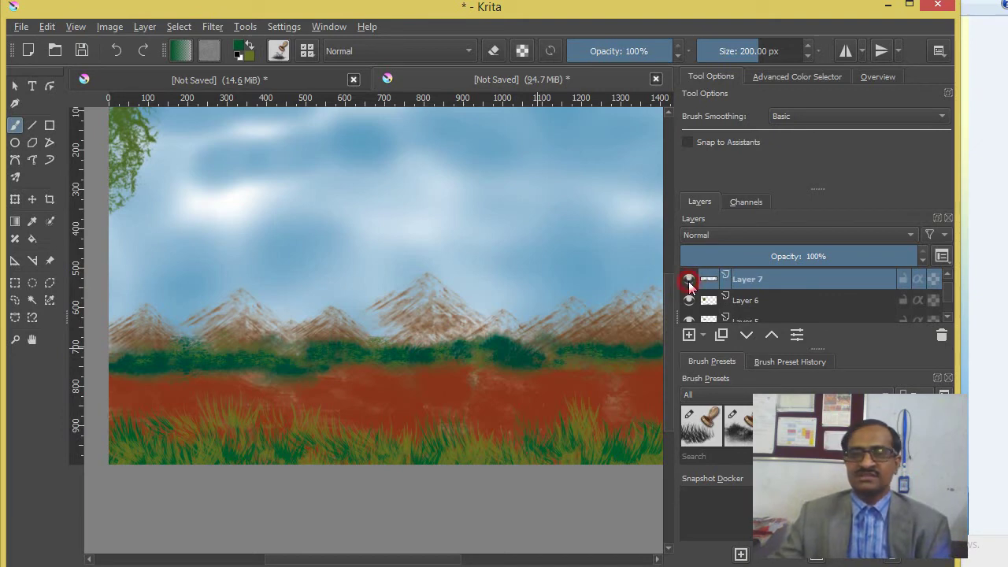
pyautogui.scroll(-5, 703, 319)
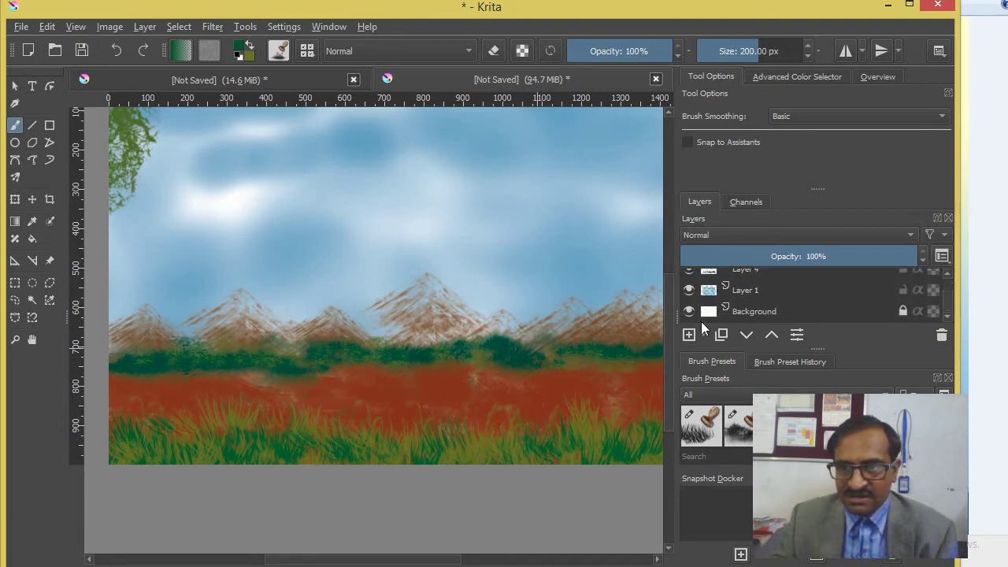
pyautogui.click(688, 273)
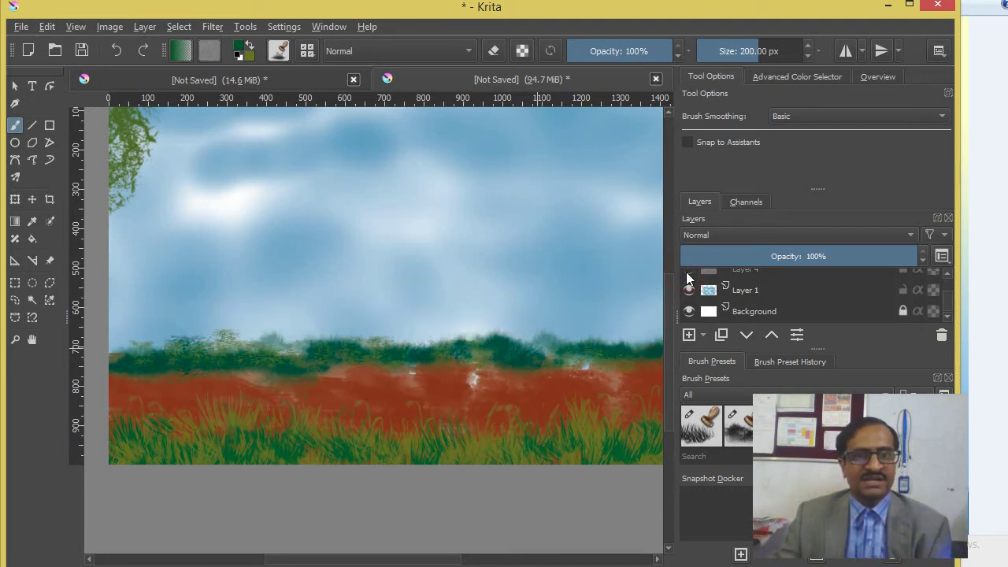
pyautogui.press('-')
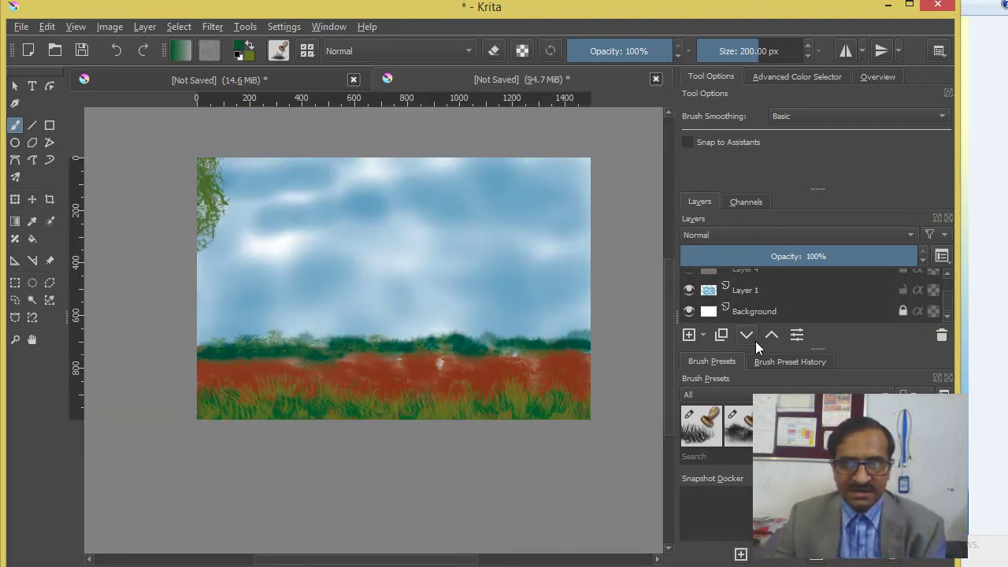
# Make mountain Layer 4 visible again so the peaks reappear along the horizon
pyautogui.click(690, 271)
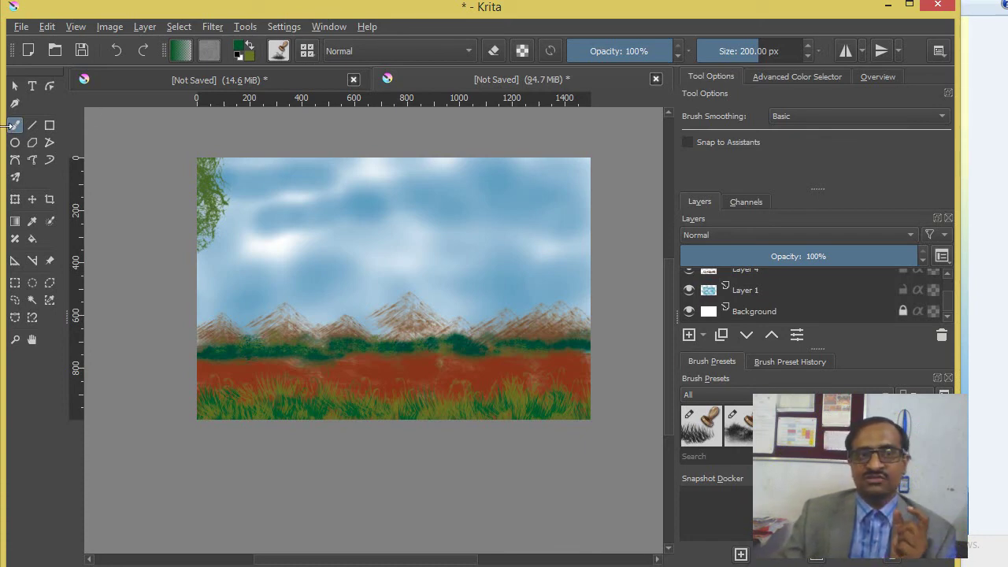
pyautogui.click(307, 50)
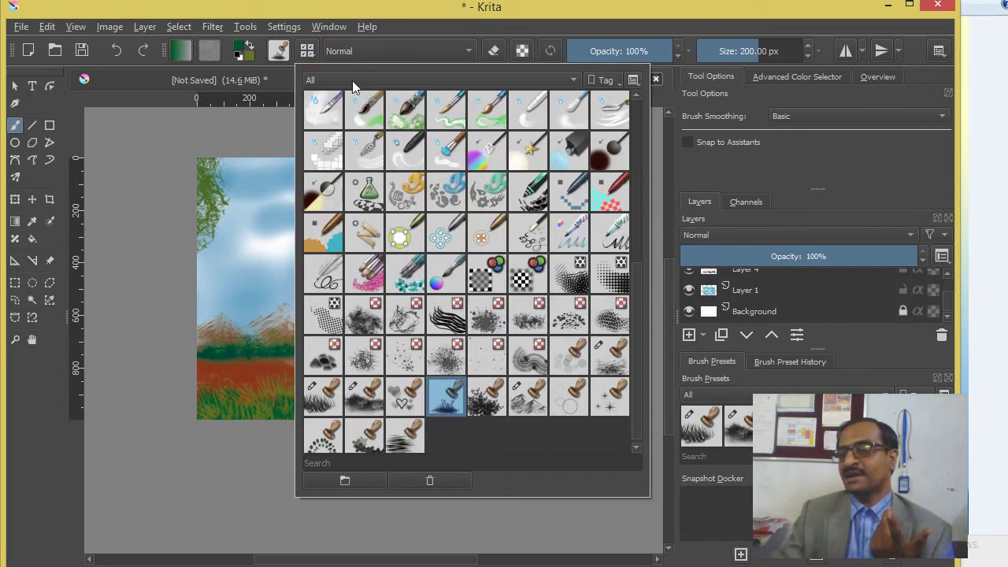
pyautogui.click(251, 124)
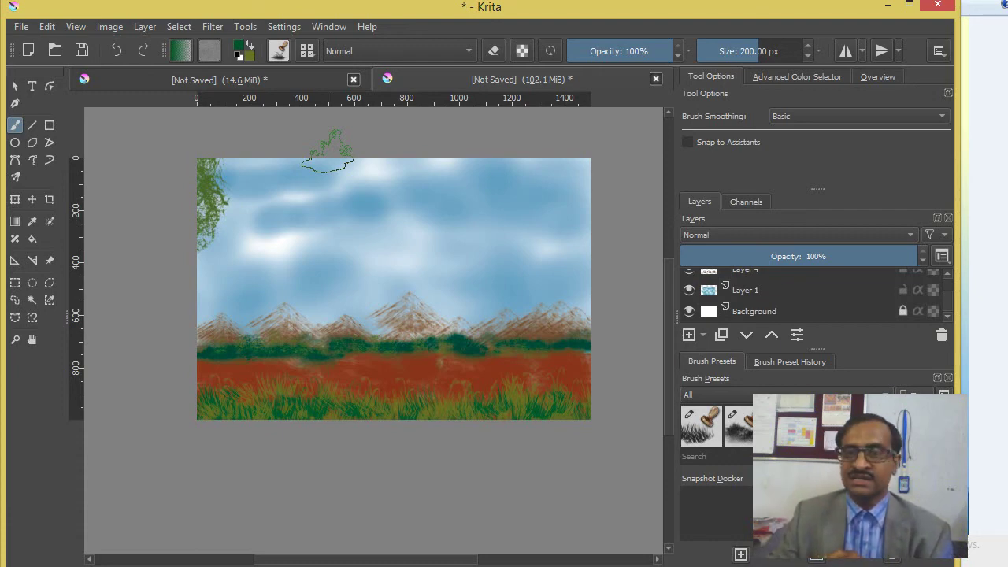
# Save the painting as class_1_digital_painting.kra in F:\NIFT_DDC_2ND_2020
pyautogui.click(23, 27)
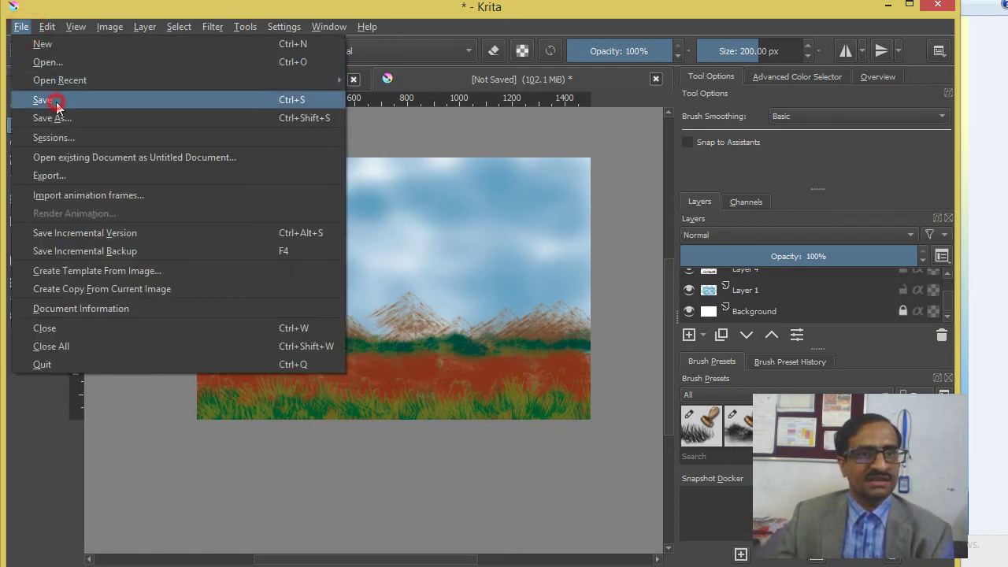
pyautogui.click(56, 102)
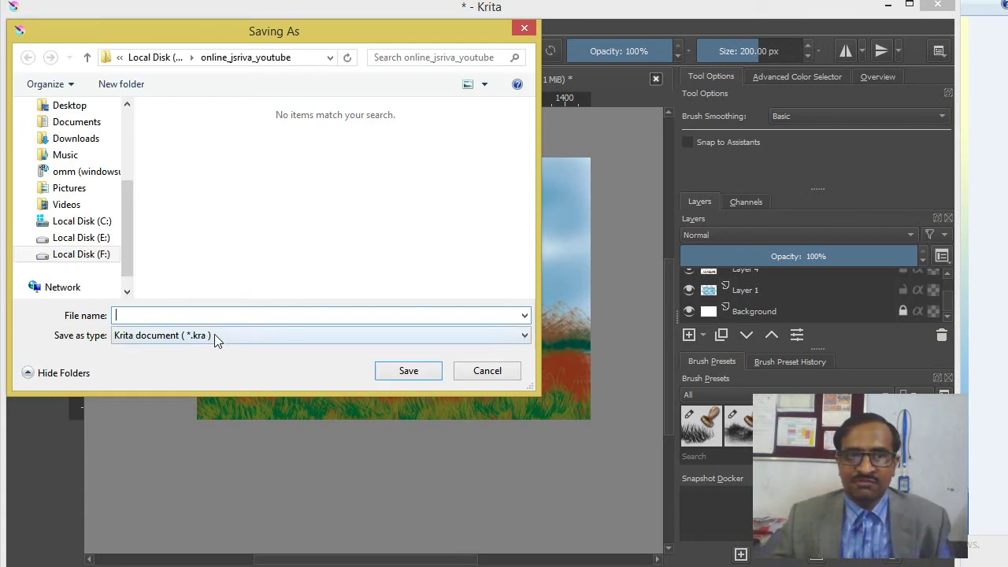
pyautogui.write('class_1_digital_painting')
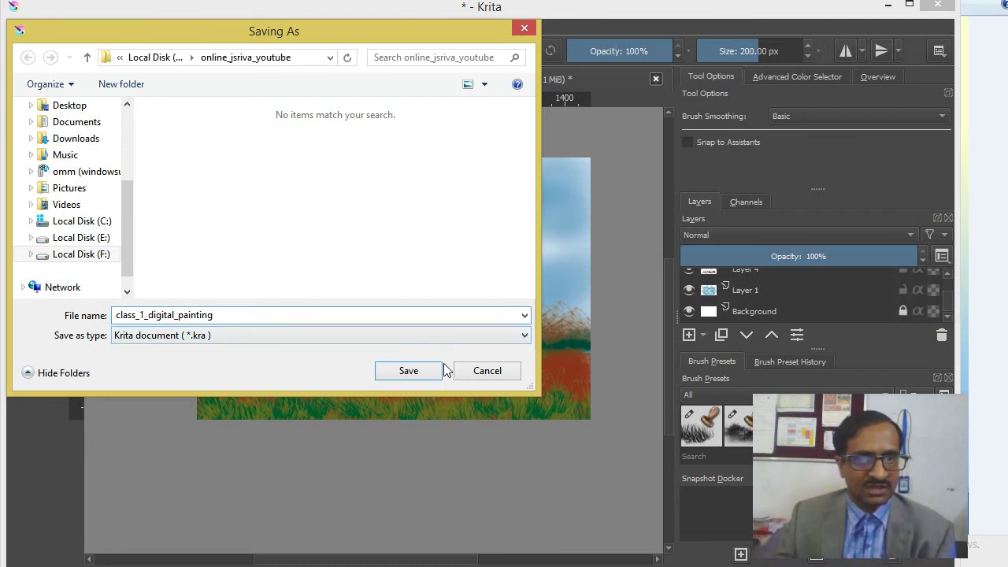
pyautogui.click(99, 254)
pyautogui.click(202, 230)
pyautogui.write('online_a')
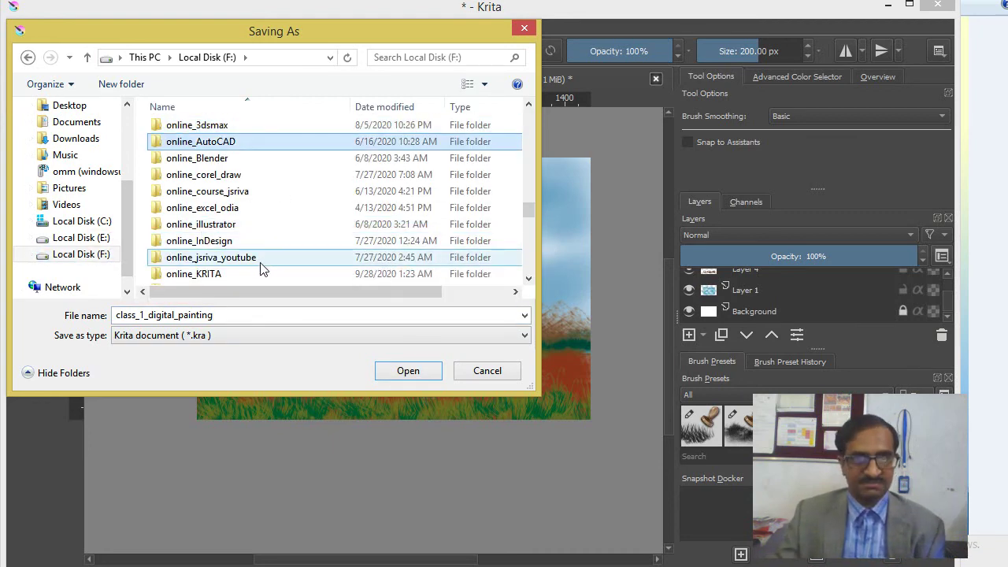
pyautogui.scroll(1, 259, 260)
pyautogui.click(266, 124)
pyautogui.doubleClick(266, 124)
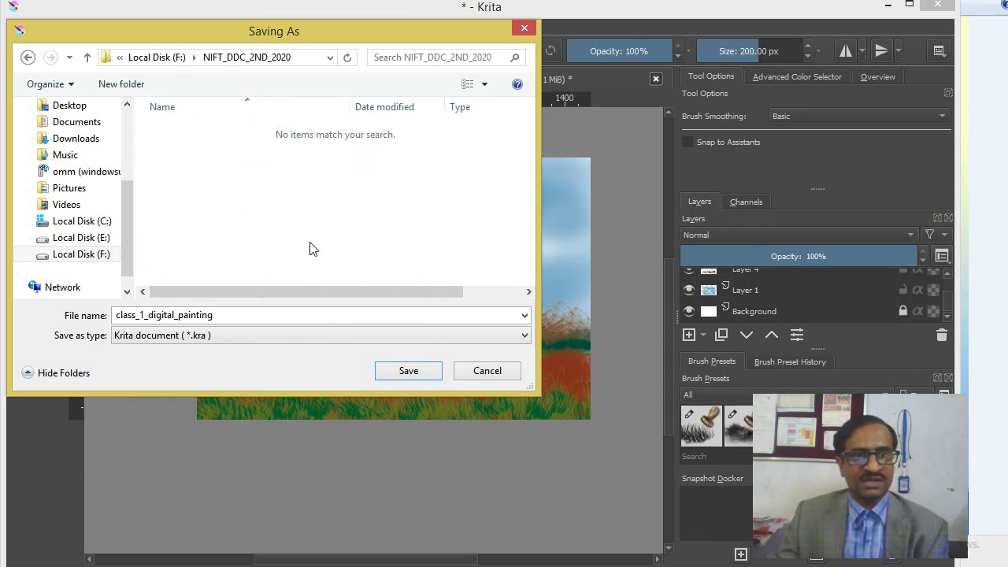
pyautogui.click(398, 369)
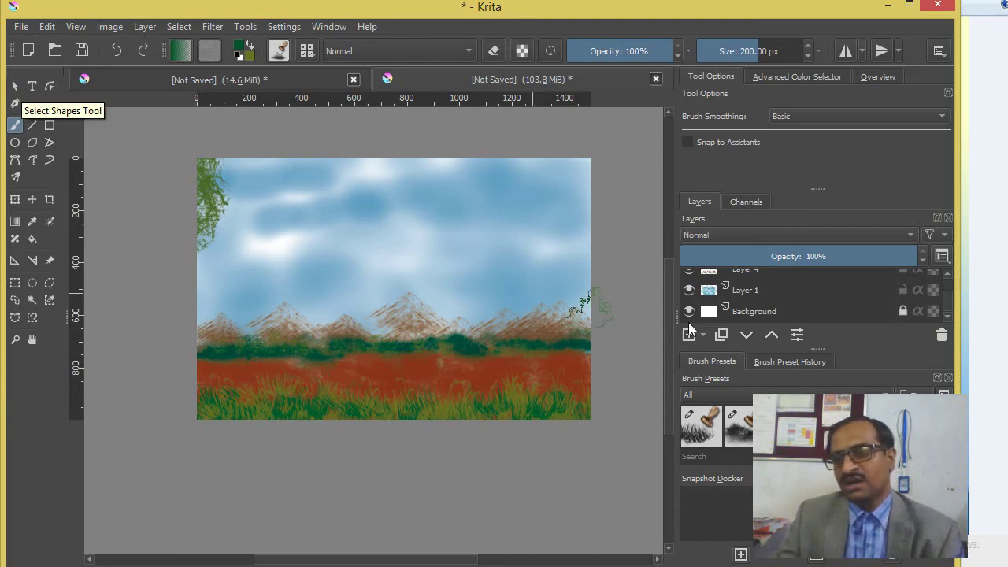
pyautogui.moveTo(947, 300); pyautogui.dragTo(946, 281)
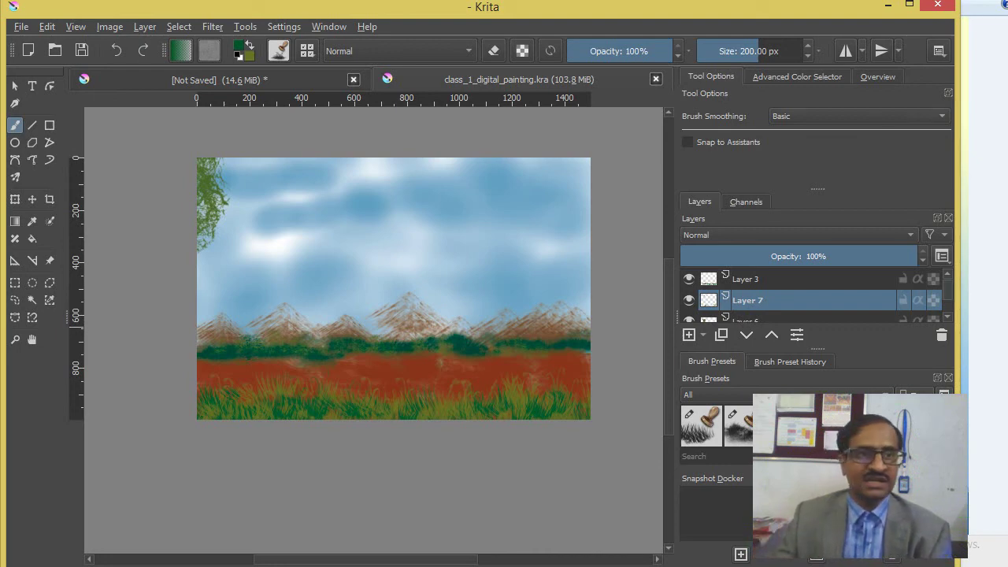
# Export a JPEG copy, class_1_digital_painting.jpg, at 100% quality into the same folder
pyautogui.click(27, 23)
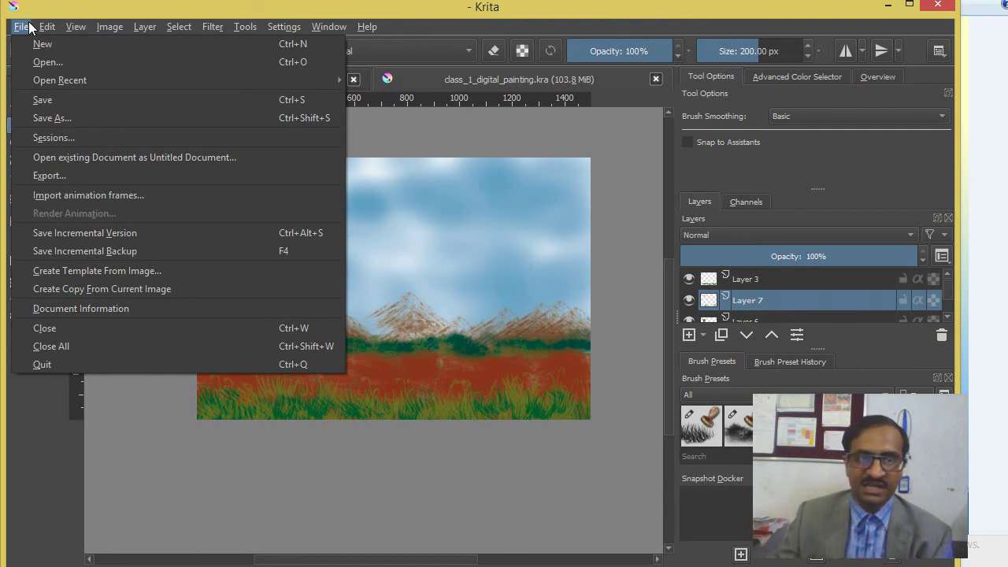
pyautogui.click(67, 119)
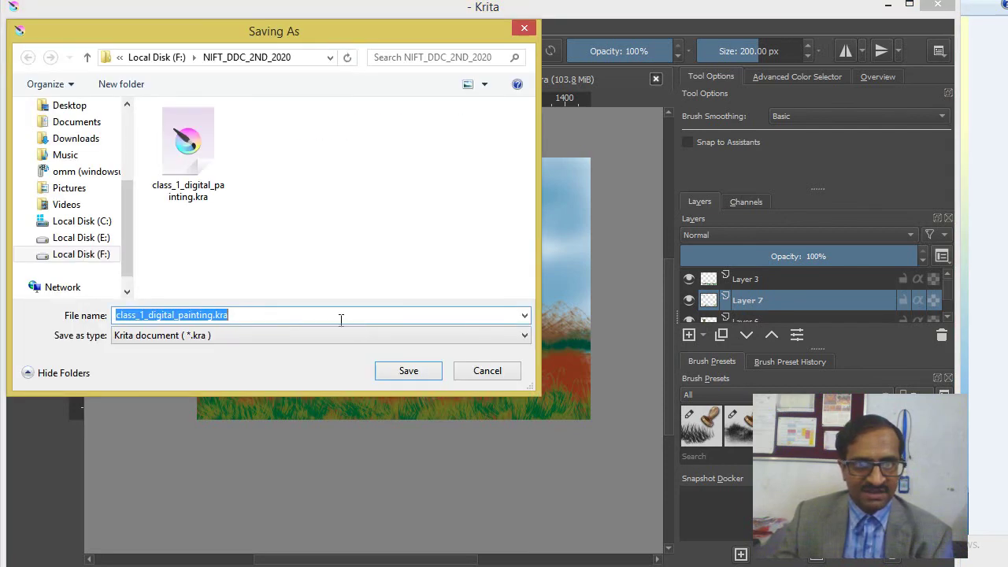
pyautogui.click(318, 331)
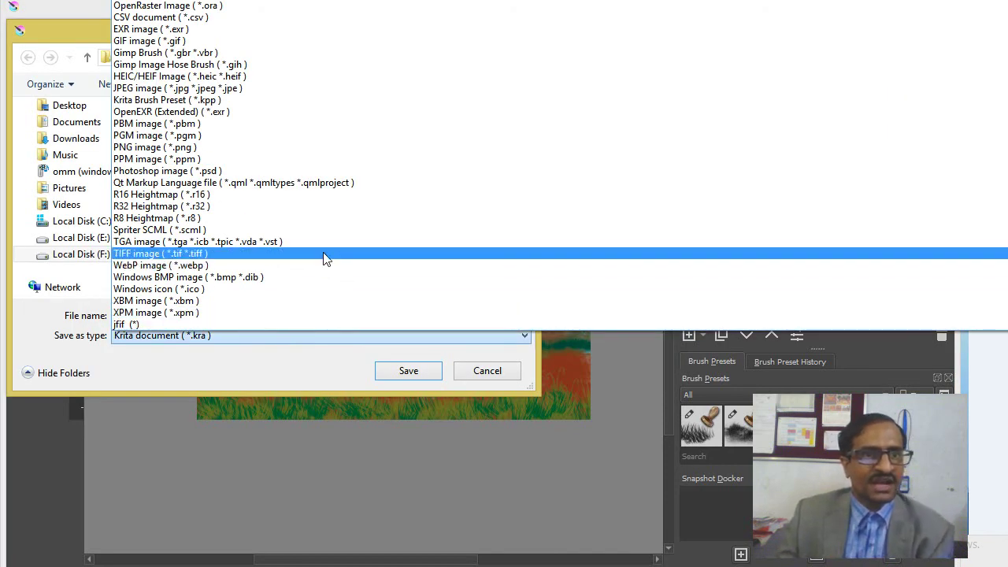
pyautogui.click(202, 89)
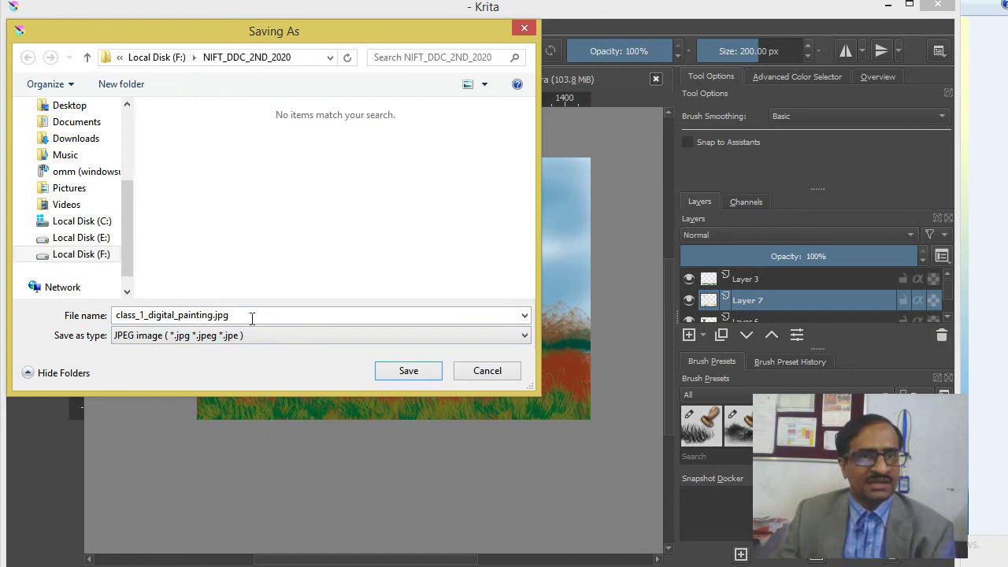
pyautogui.click(403, 371)
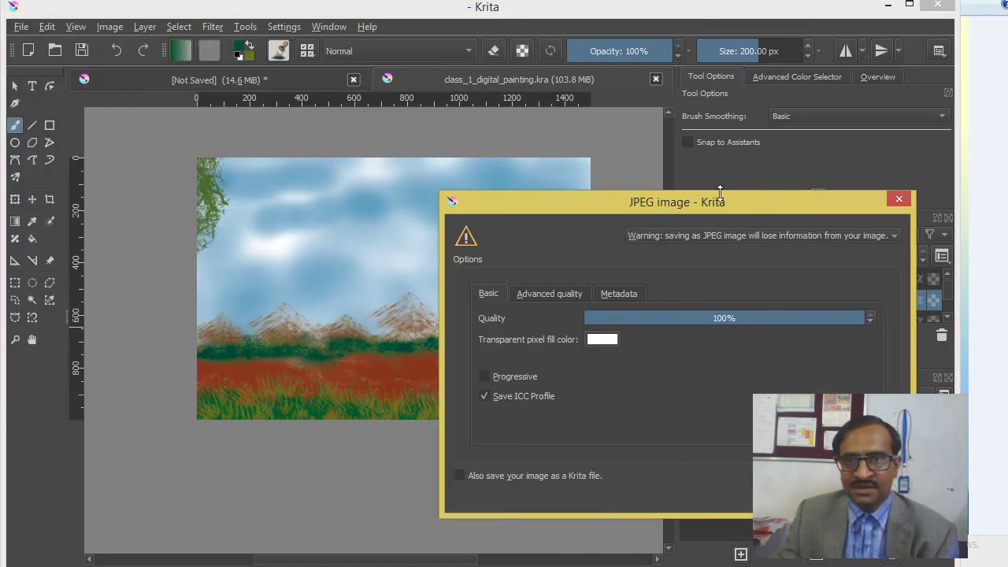
pyautogui.moveTo(728, 203); pyautogui.dragTo(523, 125)
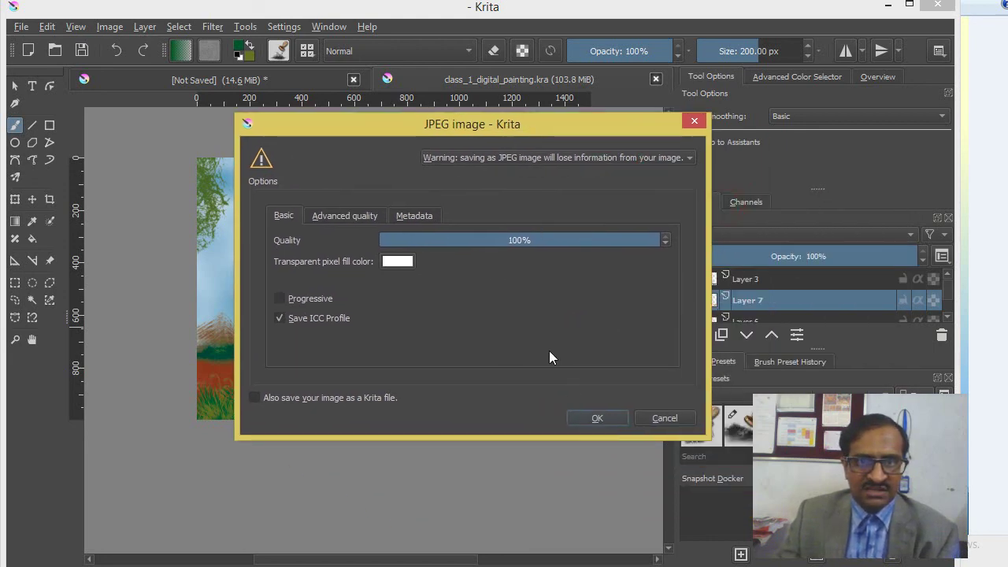
pyautogui.click(596, 419)
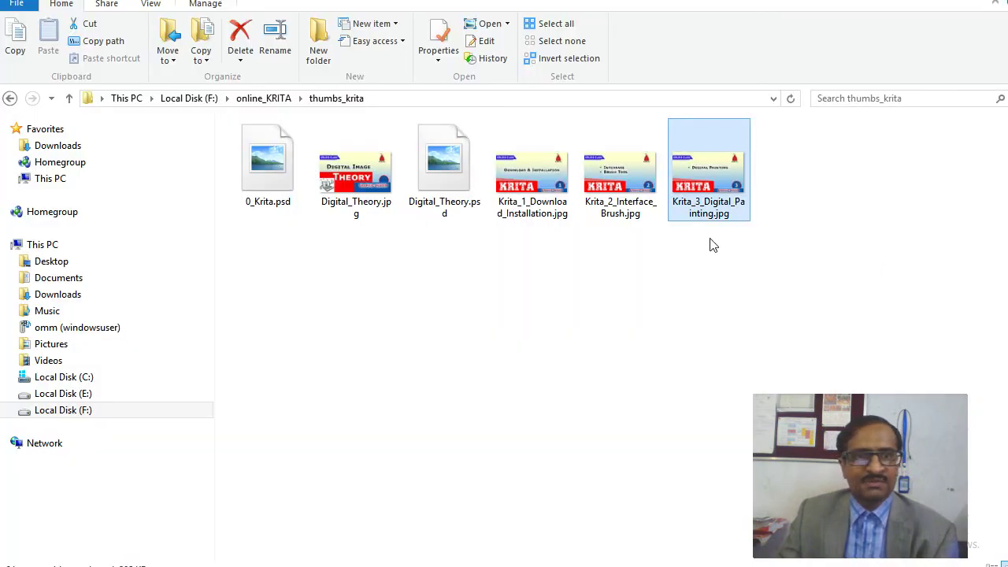
# Browse to F:\NIFT_DDC_2ND_2020 and open the exported landscape JPEG
pyautogui.click(203, 98)
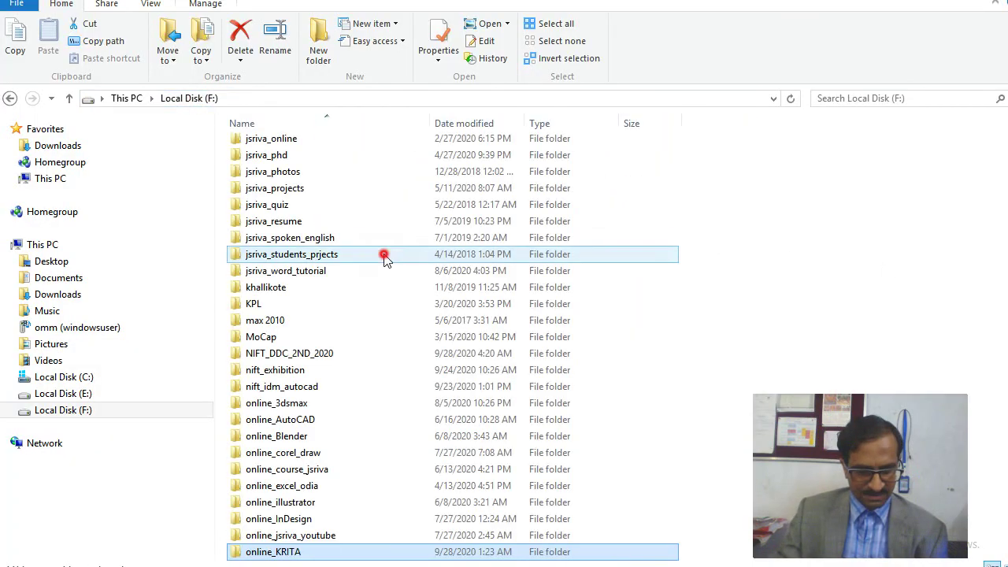
pyautogui.doubleClick(326, 353)
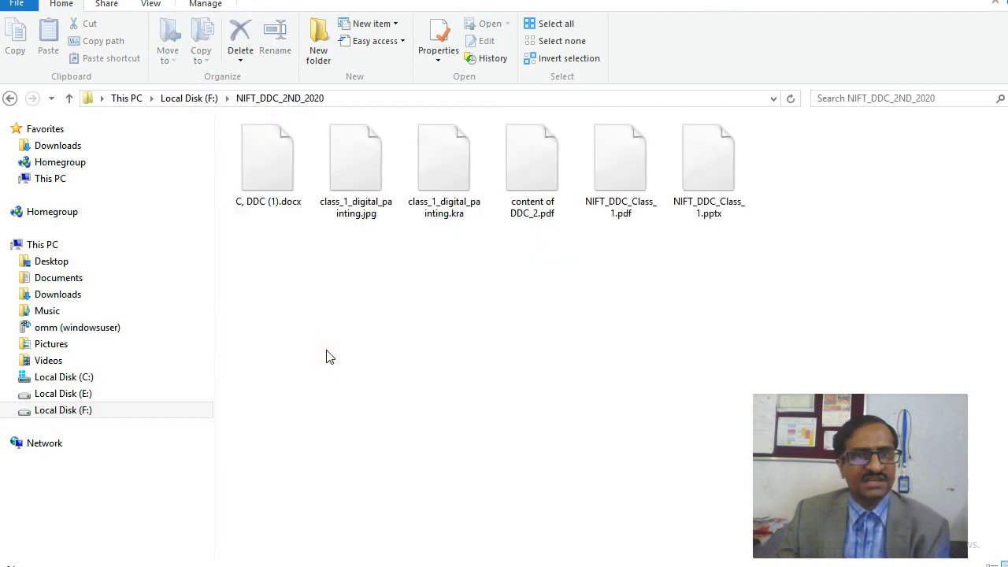
pyautogui.doubleClick(352, 161)
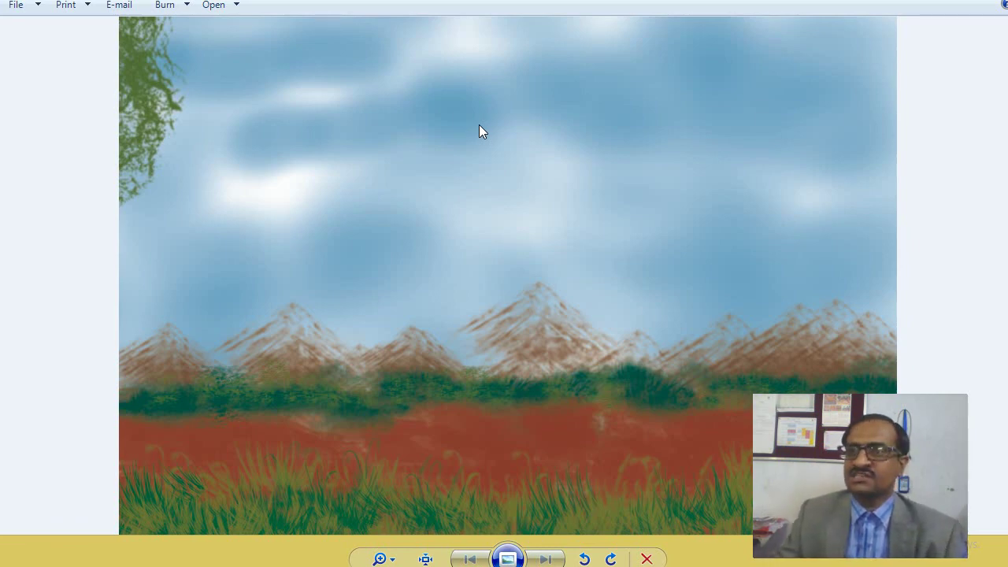
# Close Windows Photo Viewer after checking the exported JPEG
pyautogui.click(1003, 5)
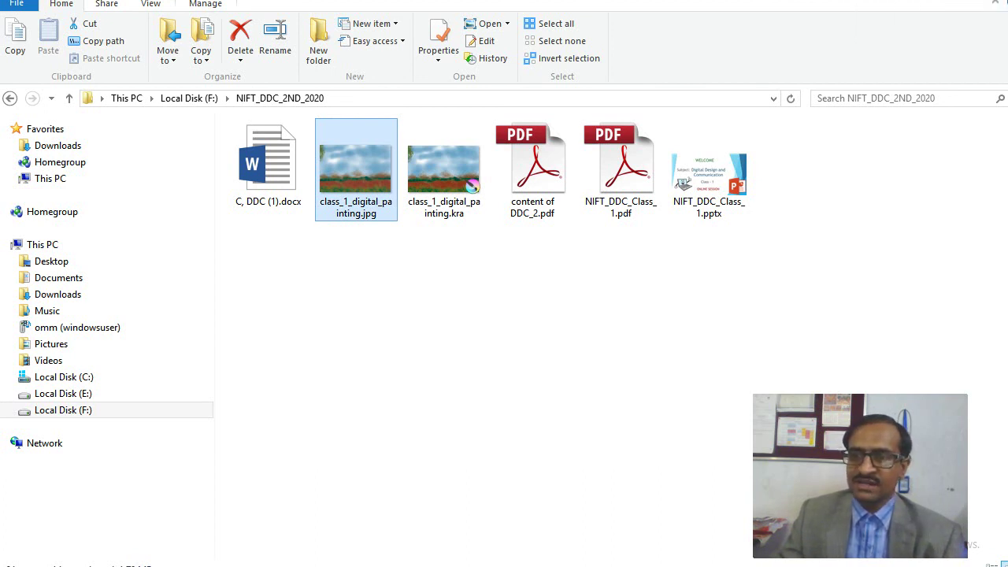
# Switch back to the Krita window with Alt+Tab
pyautogui.hotkey('alt', 'Tab')
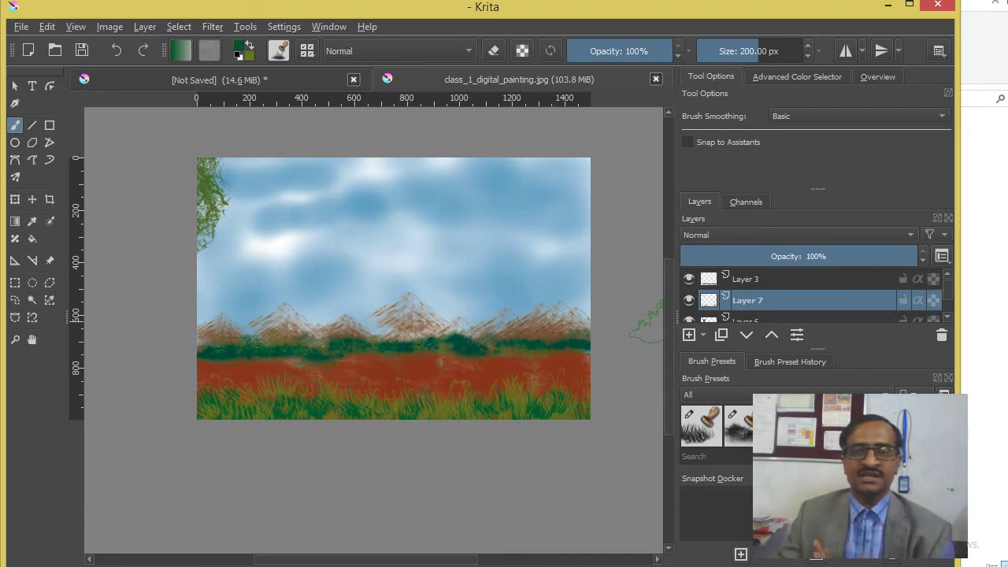